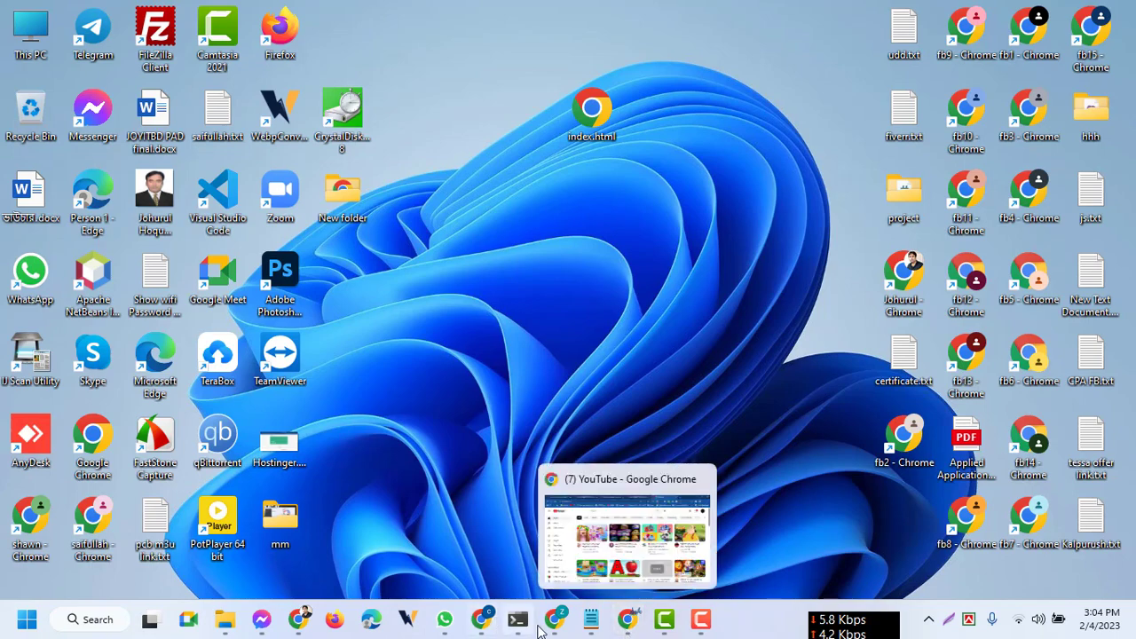
- Replace the founder-name Google query with 'chat gpt' via the autocomplete suggestion
{"action": "left_click", "coordinate": [298, 618]}
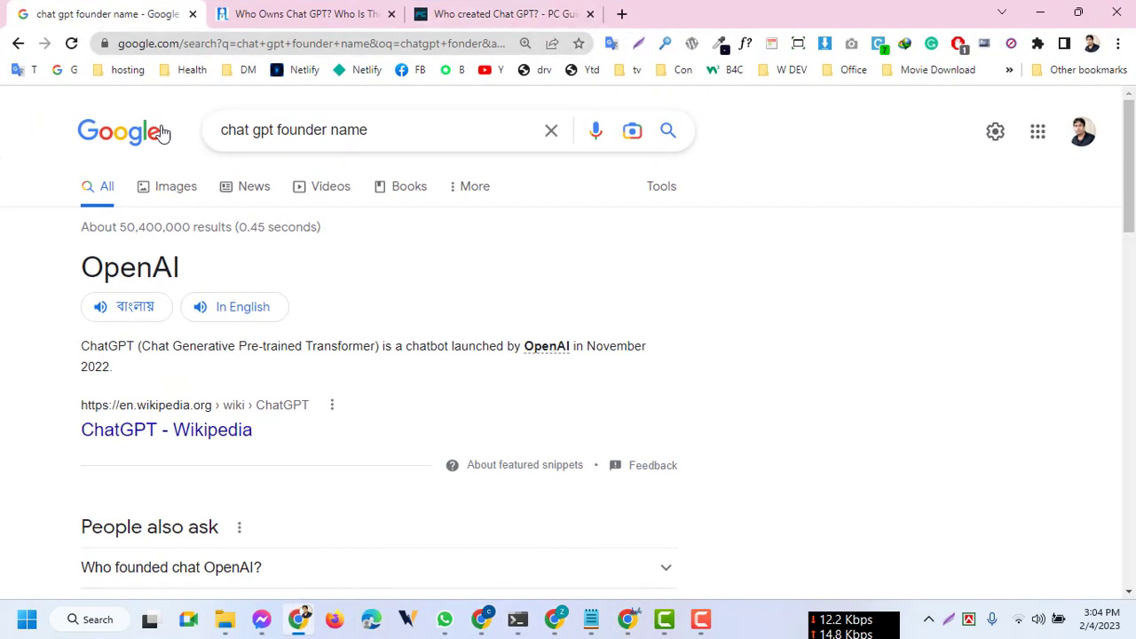
{"action": "left_click_drag", "start_coordinate": [373, 134], "coordinate": [189, 170]}
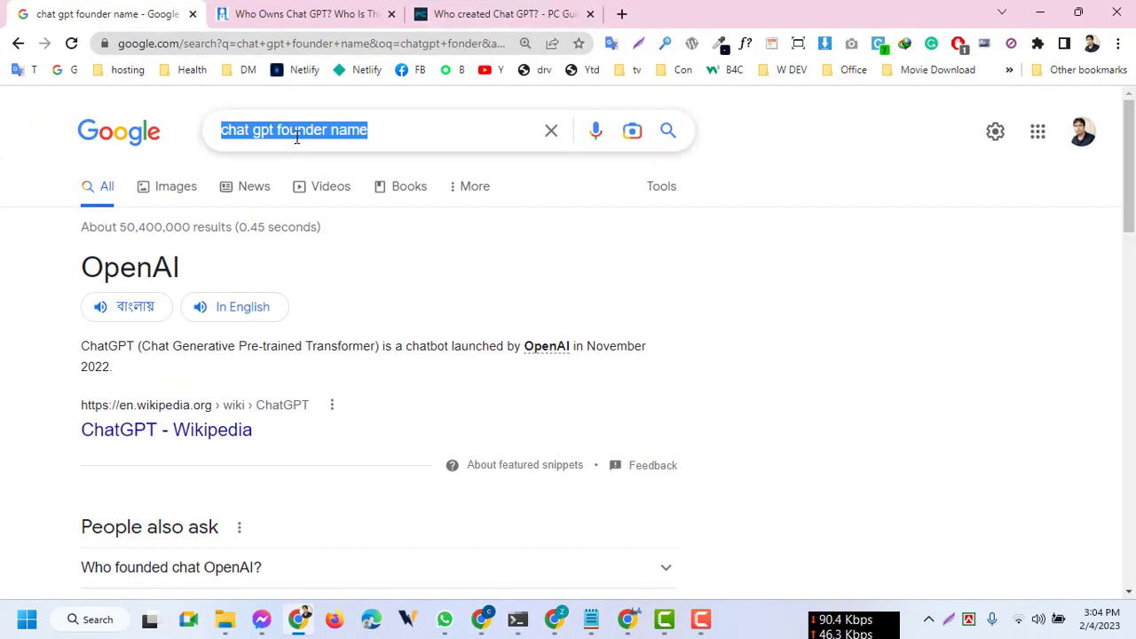
{"action": "type", "text": "cht"}
{"action": "key", "text": "BackSpace"}
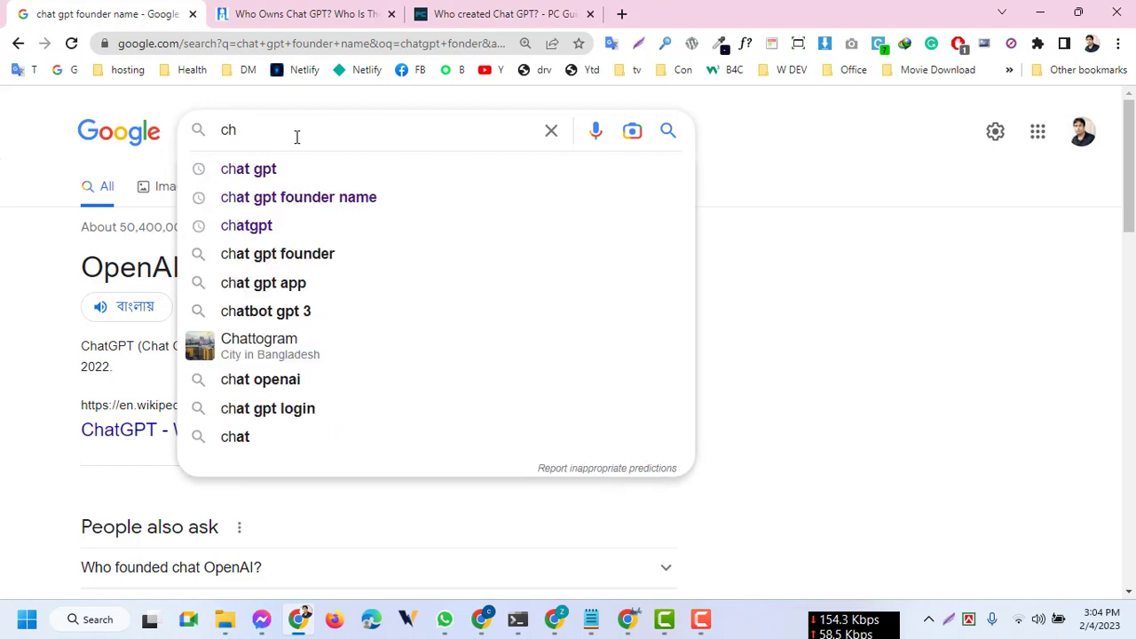
{"action": "type", "text": "at"}
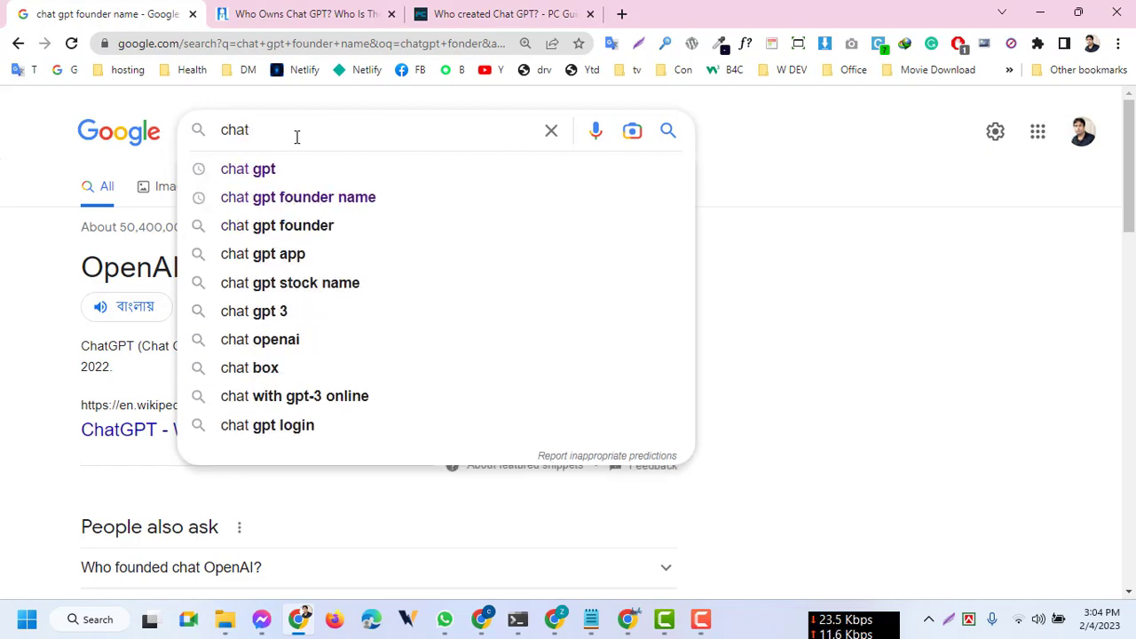
{"action": "left_click", "coordinate": [279, 170]}
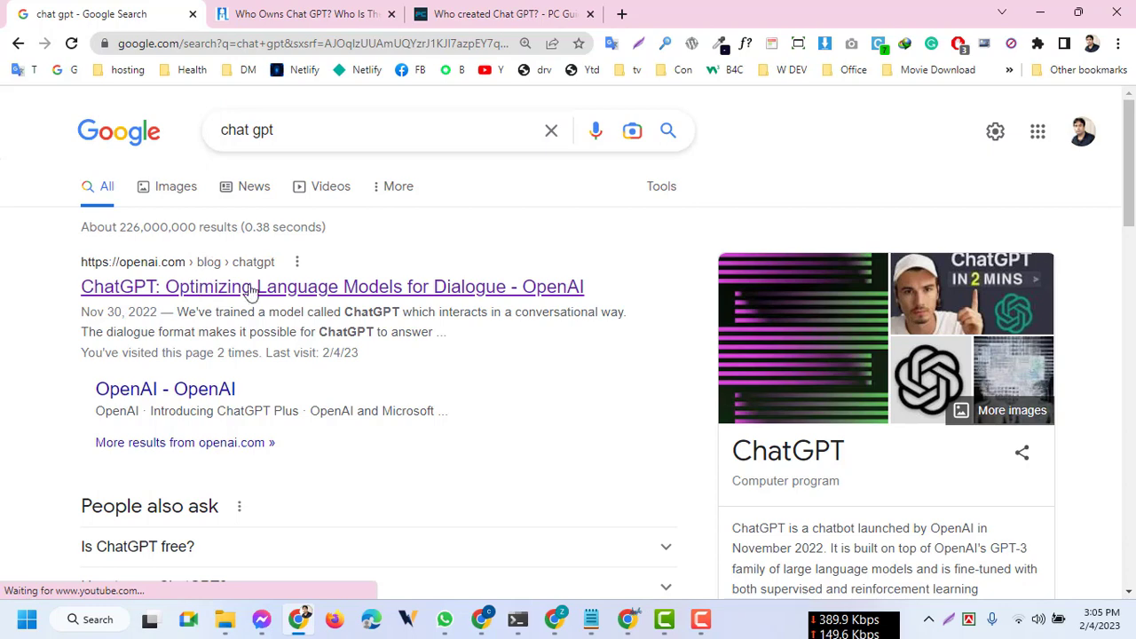
- Open the 'ChatGPT: Optimizing Language Models for Dialogue' result and scroll through its samples and methods
{"action": "left_click", "coordinate": [245, 289]}
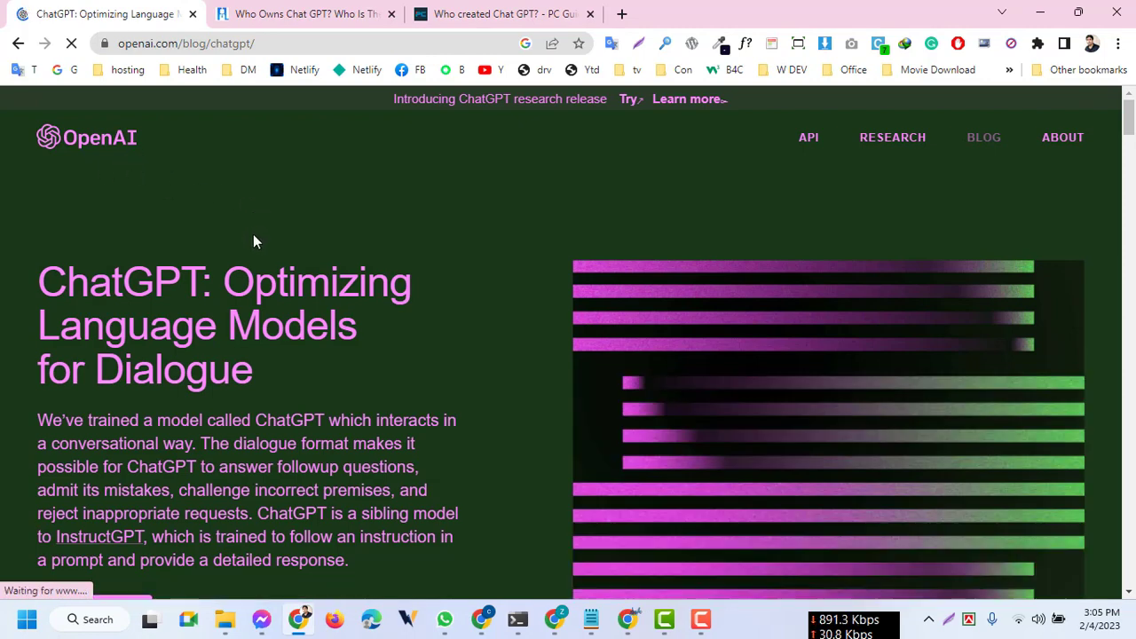
{"action": "scroll", "coordinate": [253, 234], "scroll_direction": "down", "scroll_amount": 1}
{"action": "scroll", "coordinate": [287, 250], "scroll_direction": "down", "scroll_amount": 2}
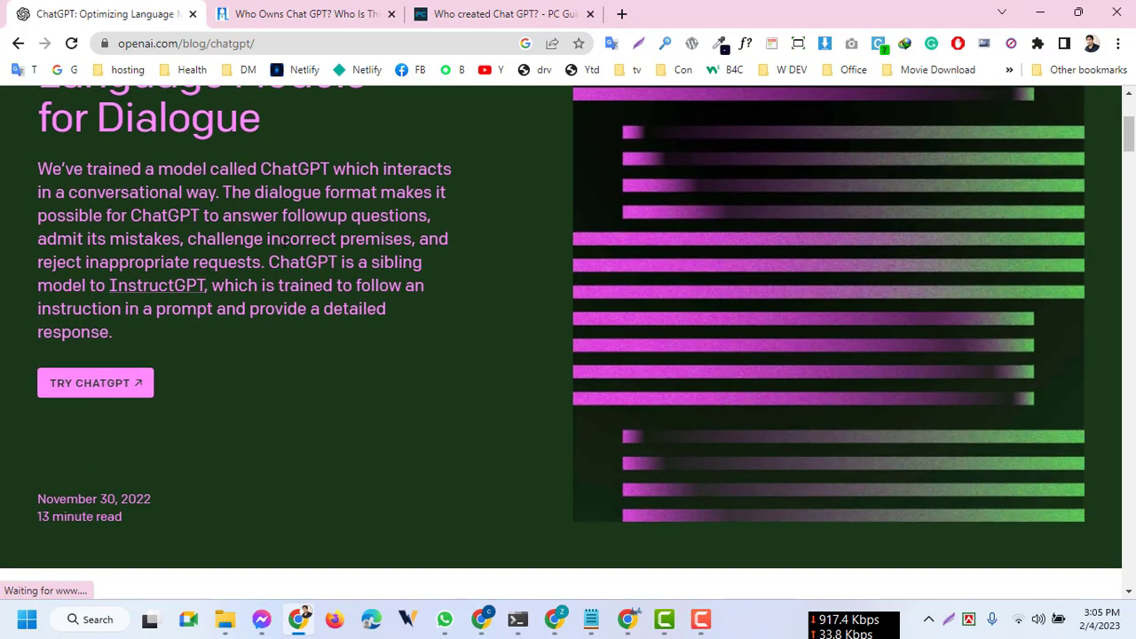
{"action": "scroll", "coordinate": [283, 247], "scroll_direction": "down", "scroll_amount": 3}
{"action": "scroll", "coordinate": [283, 248], "scroll_direction": "down", "scroll_amount": 4}
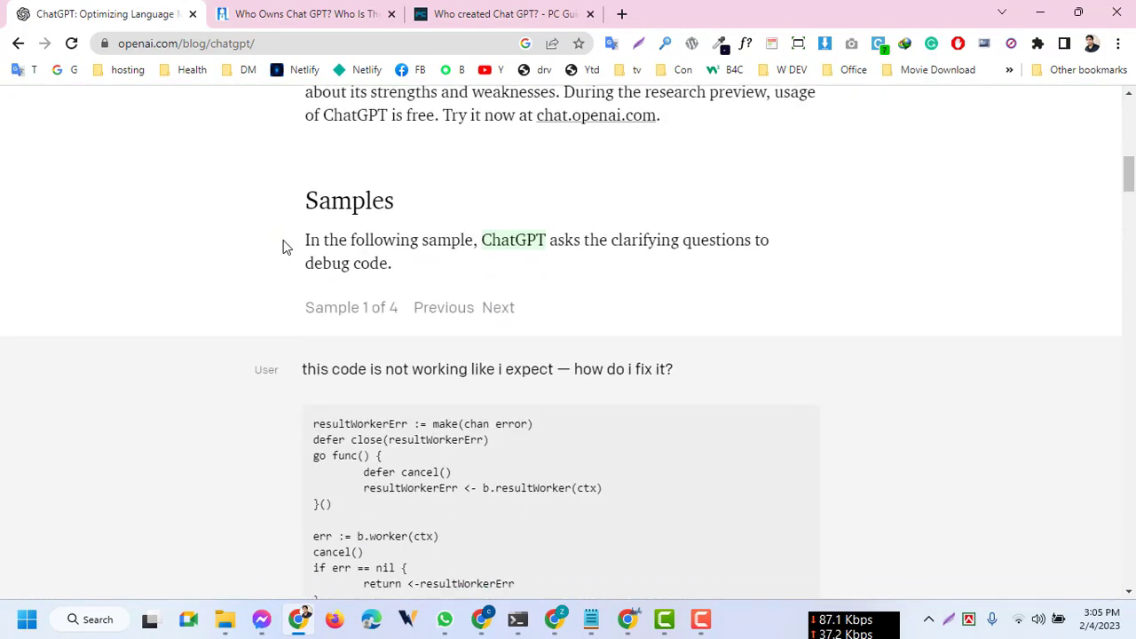
{"action": "scroll", "coordinate": [329, 190], "scroll_direction": "down", "scroll_amount": 6}
{"action": "scroll", "coordinate": [346, 357], "scroll_direction": "down", "scroll_amount": 7}
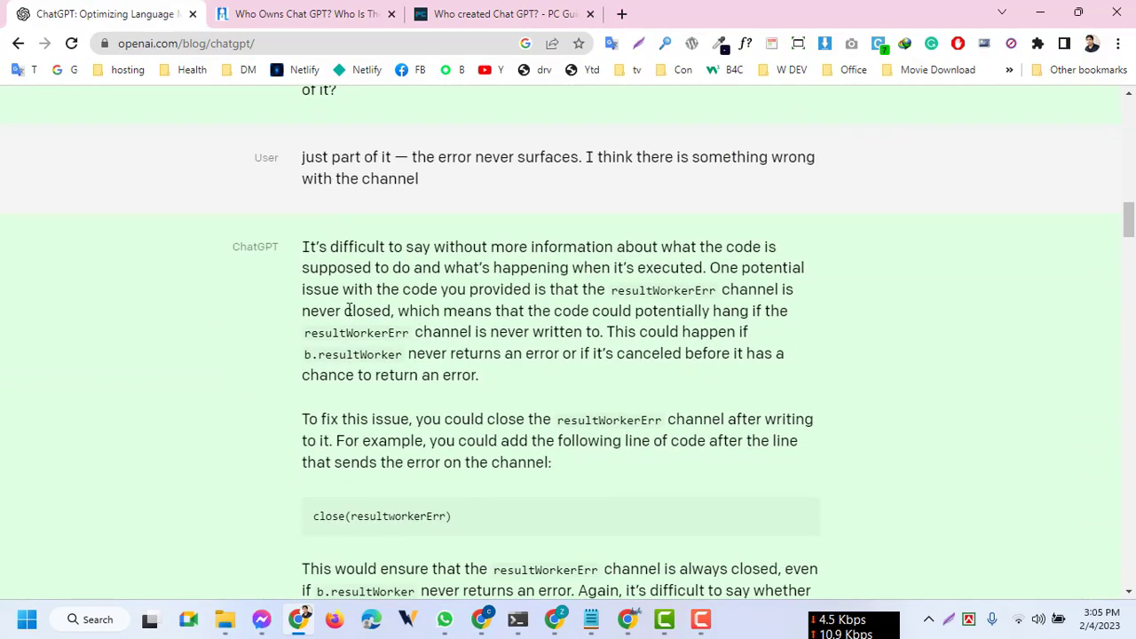
{"action": "scroll", "coordinate": [348, 294], "scroll_direction": "down", "scroll_amount": 5}
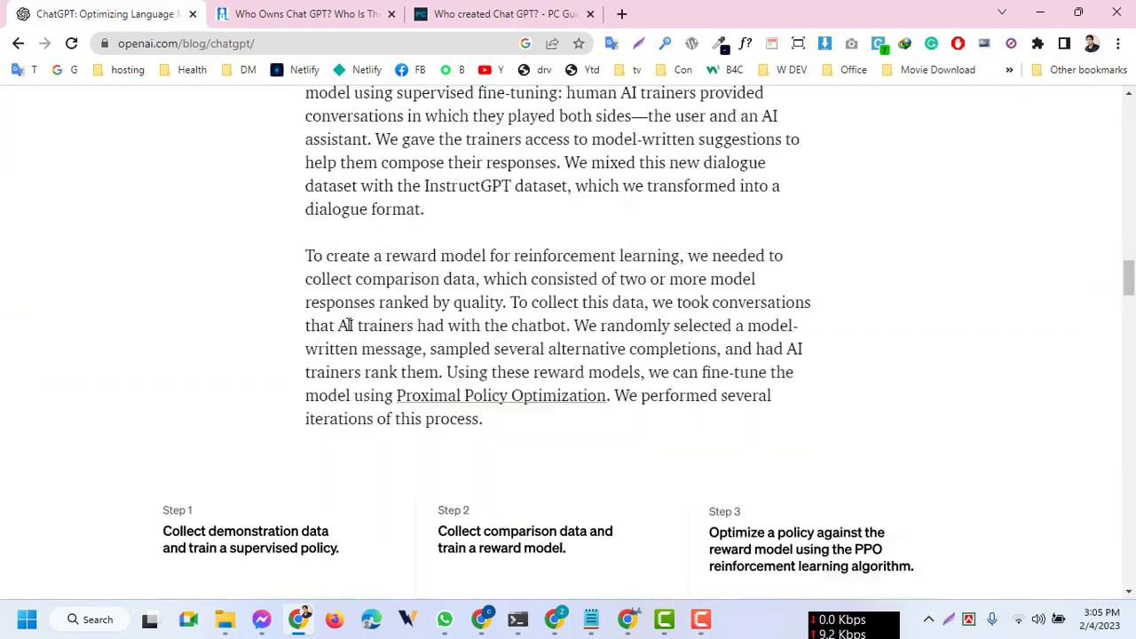
{"action": "scroll", "coordinate": [347, 325], "scroll_direction": "up", "scroll_amount": 12}
{"action": "scroll", "coordinate": [302, 301], "scroll_direction": "up", "scroll_amount": 12}
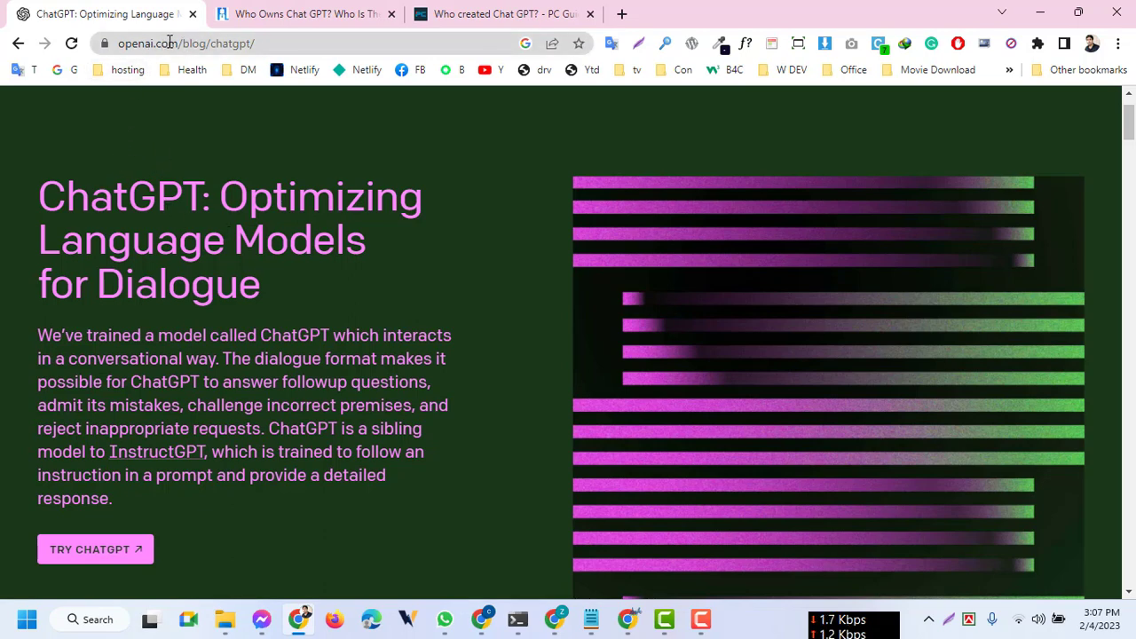
- Open TRY CHATGPT in a background tab, view its verification page, then return to the article
{"action": "scroll", "coordinate": [177, 364], "scroll_direction": "down", "scroll_amount": 1}
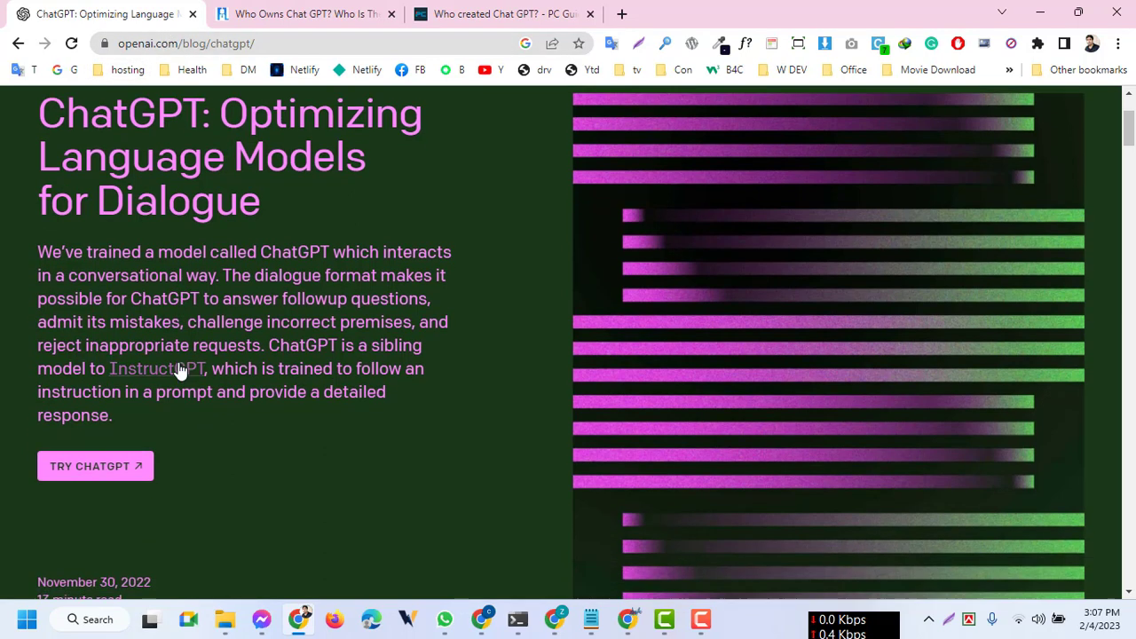
{"action": "middle_click", "coordinate": [101, 477]}
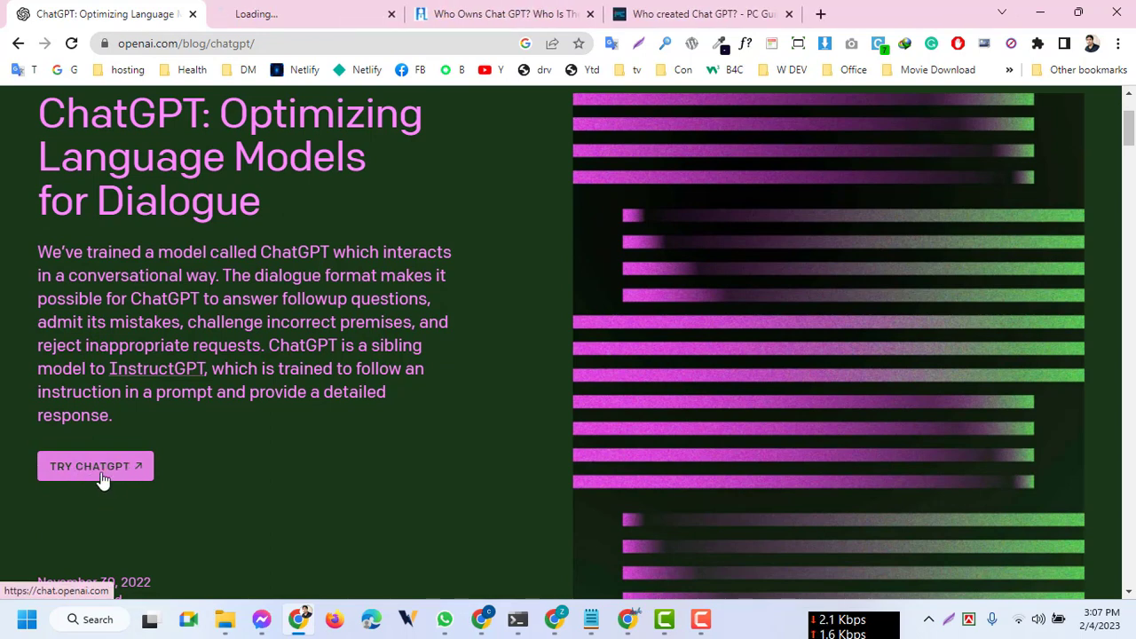
{"action": "left_click", "coordinate": [275, 16]}
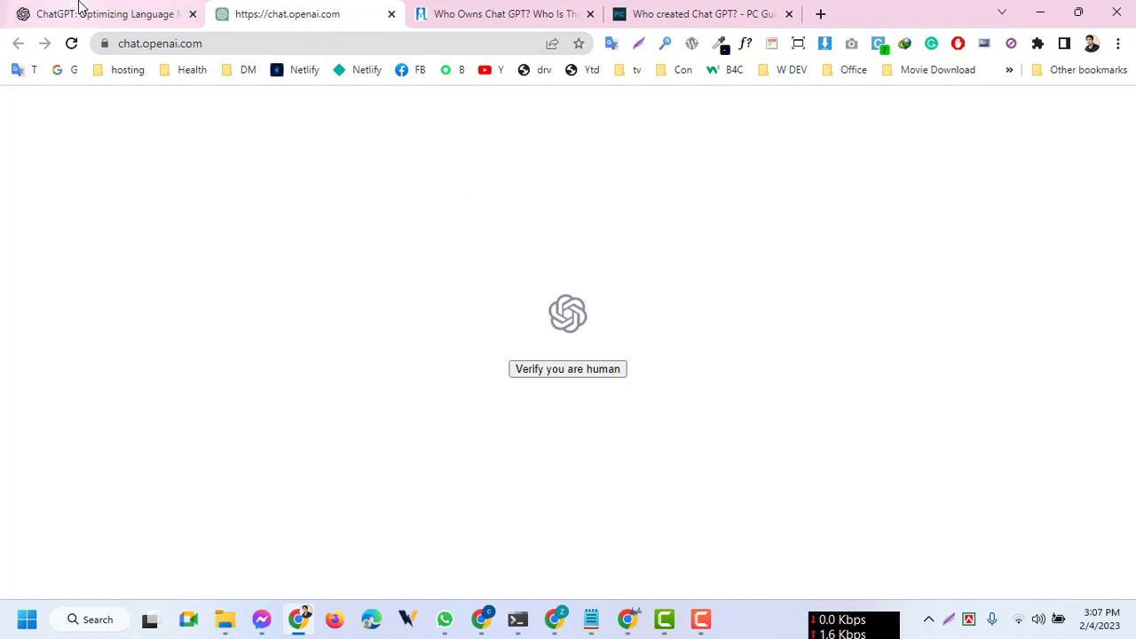
{"action": "left_click", "coordinate": [78, 14]}
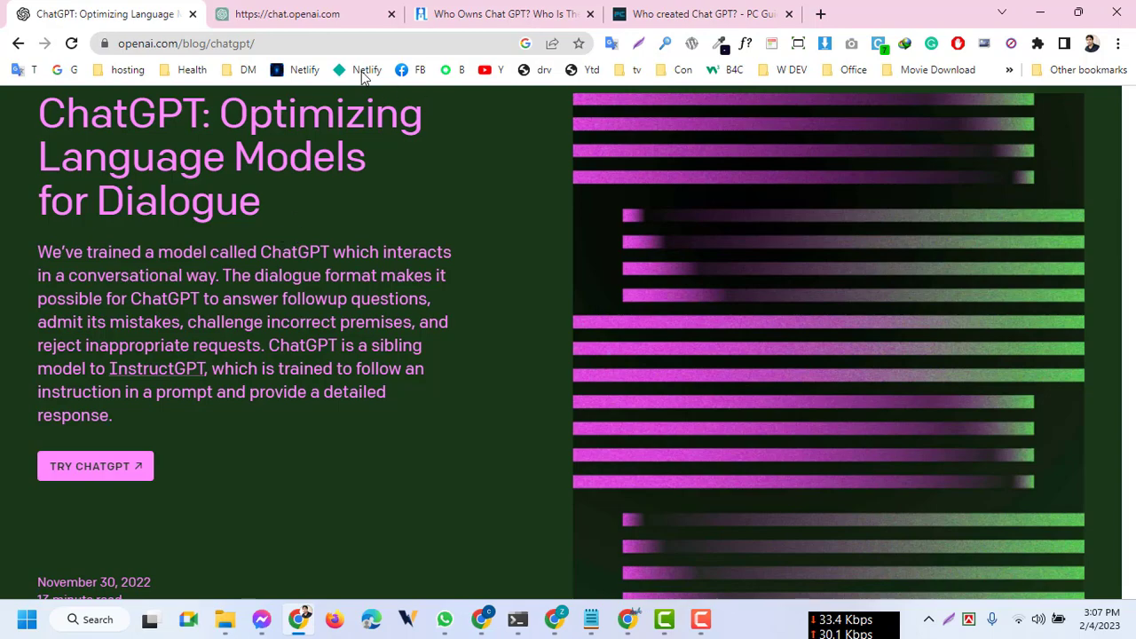
- Read the Sam Altman section of 'Who Owns Chat GPT?', then switch to the PC Guide tab
{"action": "left_click", "coordinate": [448, 13]}
{"action": "scroll", "coordinate": [122, 280], "scroll_direction": "up", "scroll_amount": 15}
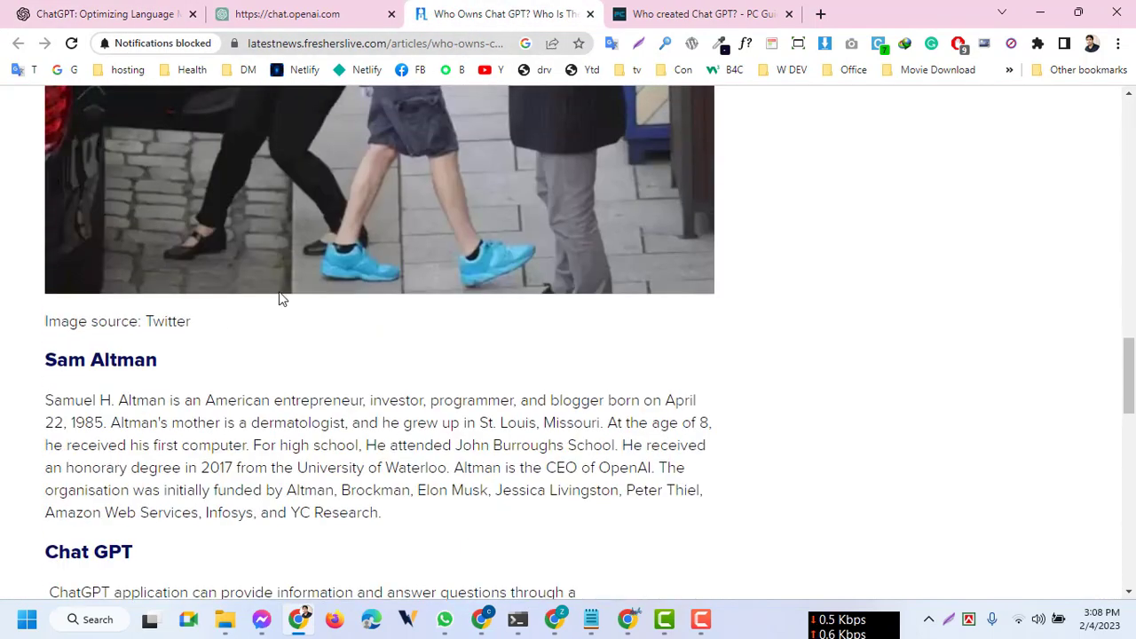
{"action": "scroll", "coordinate": [223, 318], "scroll_direction": "up", "scroll_amount": 3}
{"action": "scroll", "coordinate": [414, 328], "scroll_direction": "up", "scroll_amount": 2}
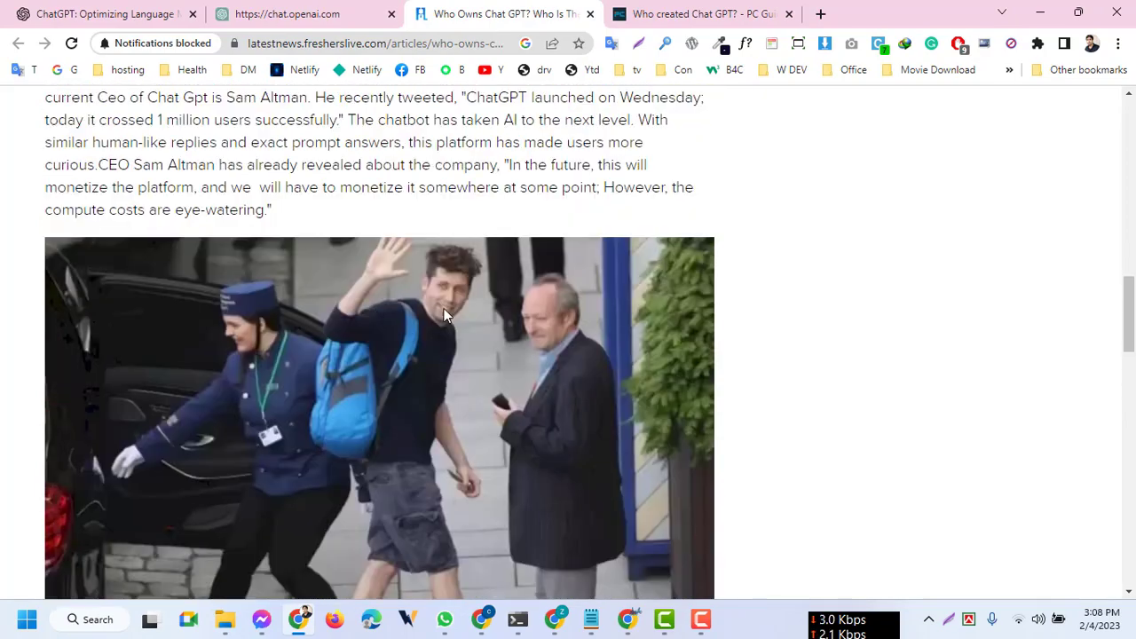
{"action": "scroll", "coordinate": [393, 272], "scroll_direction": "up", "scroll_amount": 8}
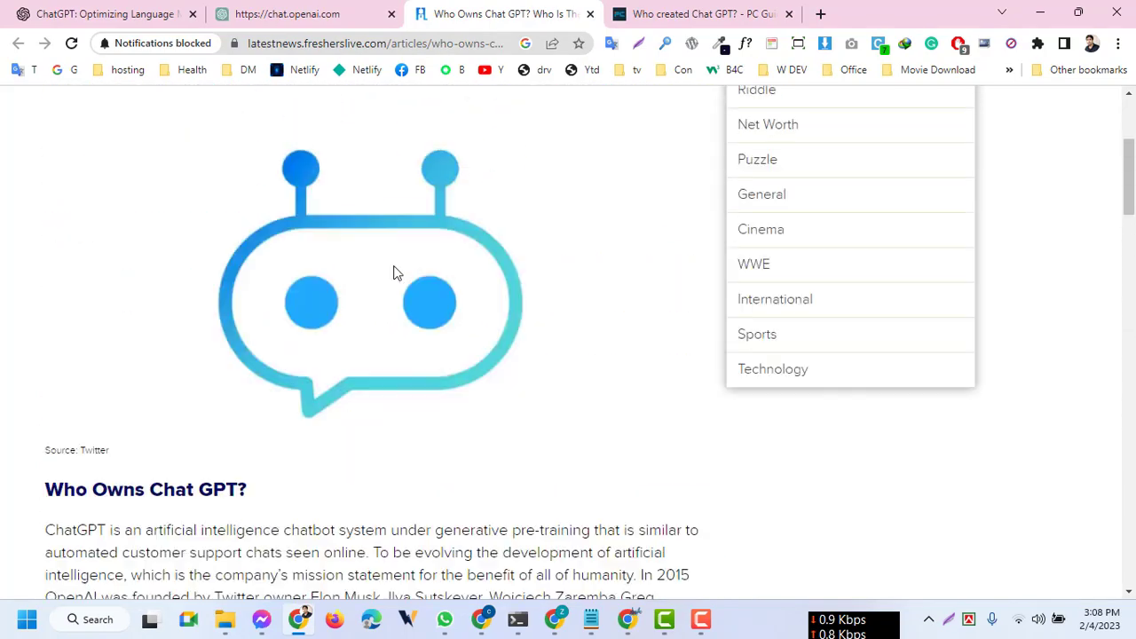
{"action": "scroll", "coordinate": [388, 259], "scroll_direction": "down", "scroll_amount": 10}
{"action": "scroll", "coordinate": [387, 264], "scroll_direction": "down", "scroll_amount": 7}
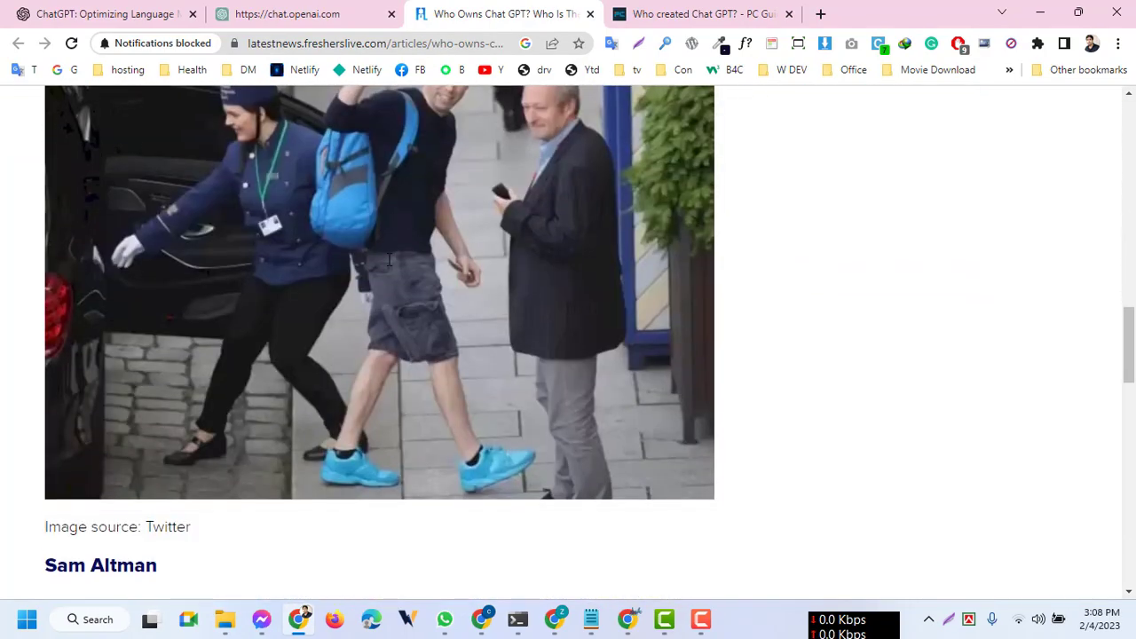
{"action": "scroll", "coordinate": [444, 196], "scroll_direction": "up", "scroll_amount": 2}
{"action": "scroll", "coordinate": [425, 235], "scroll_direction": "down", "scroll_amount": 4}
{"action": "scroll", "coordinate": [425, 234], "scroll_direction": "down", "scroll_amount": 2}
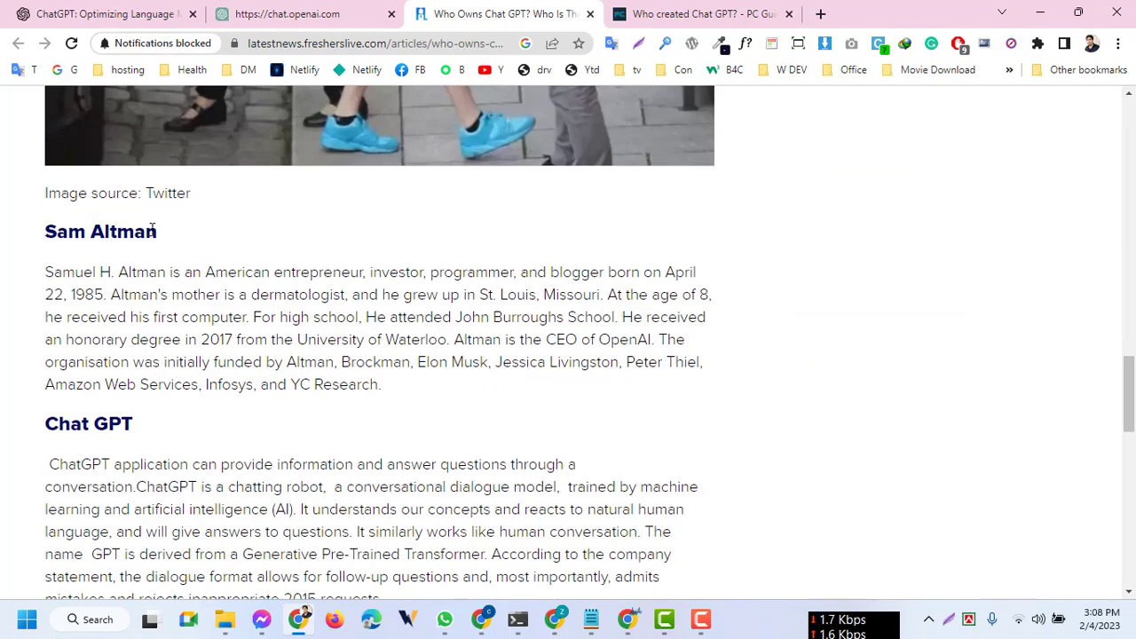
{"action": "scroll", "coordinate": [347, 203], "scroll_direction": "up", "scroll_amount": 5}
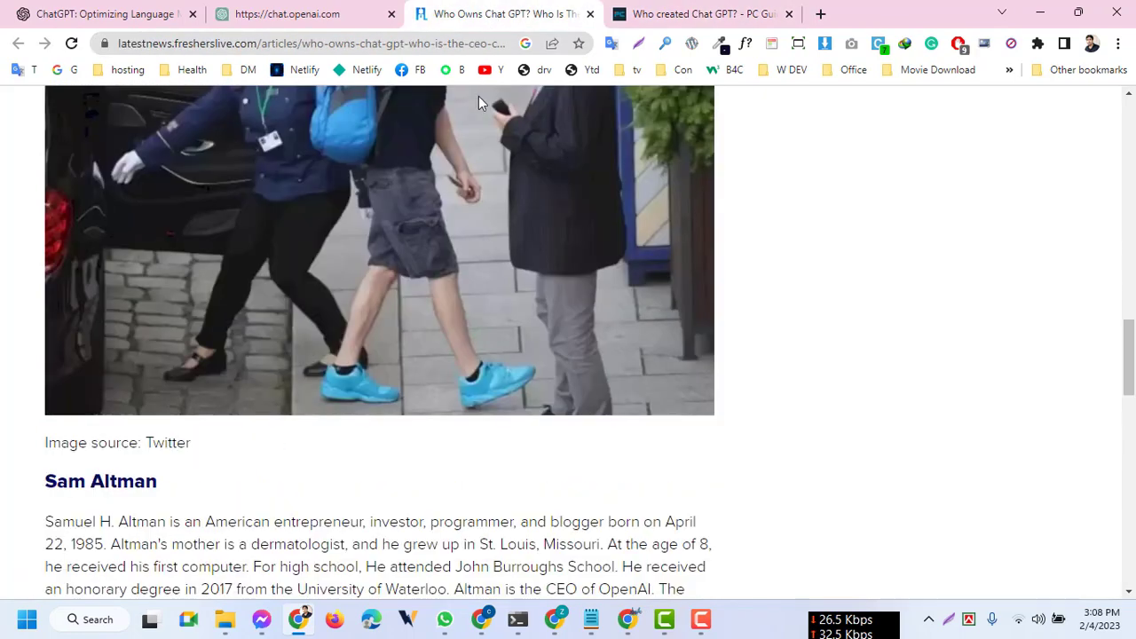
{"action": "left_click", "coordinate": [680, 7]}
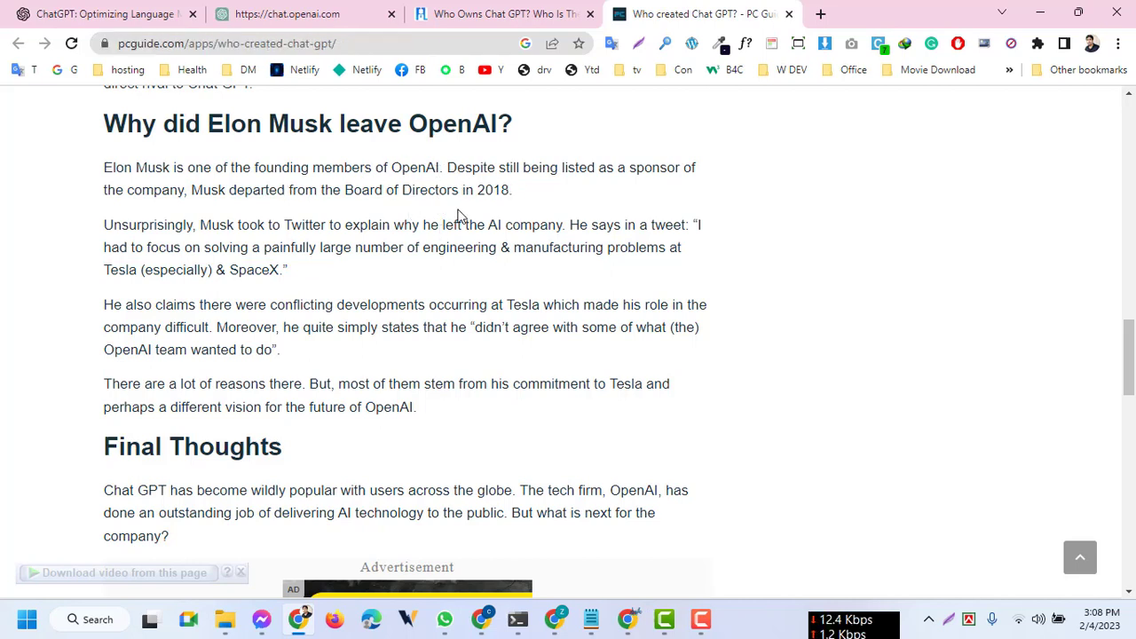
- Glance back at the Fresherslive 'Who Owns Chat GPT?' article
{"action": "scroll", "coordinate": [452, 235], "scroll_direction": "up", "scroll_amount": 9}
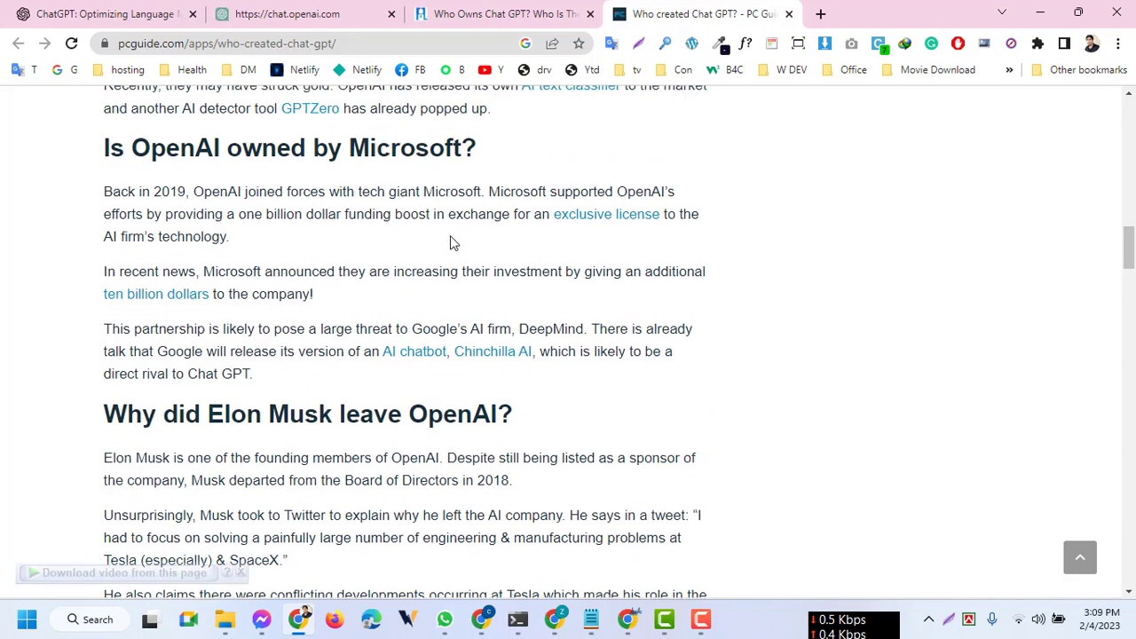
{"action": "scroll", "coordinate": [452, 236], "scroll_direction": "up", "scroll_amount": 4}
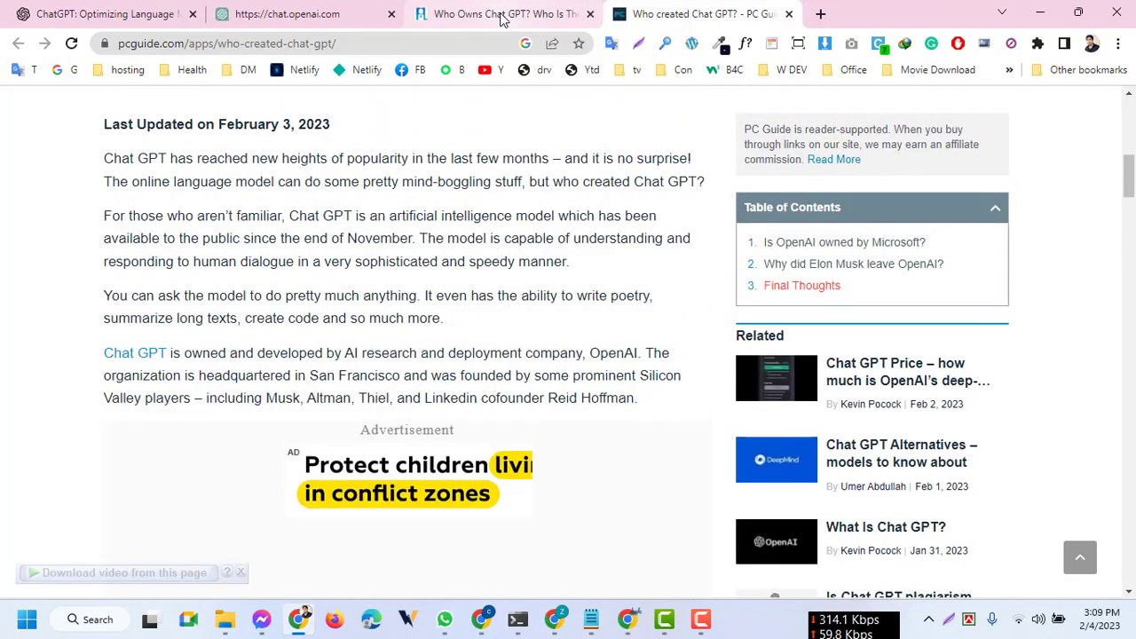
{"action": "left_click", "coordinate": [497, 13]}
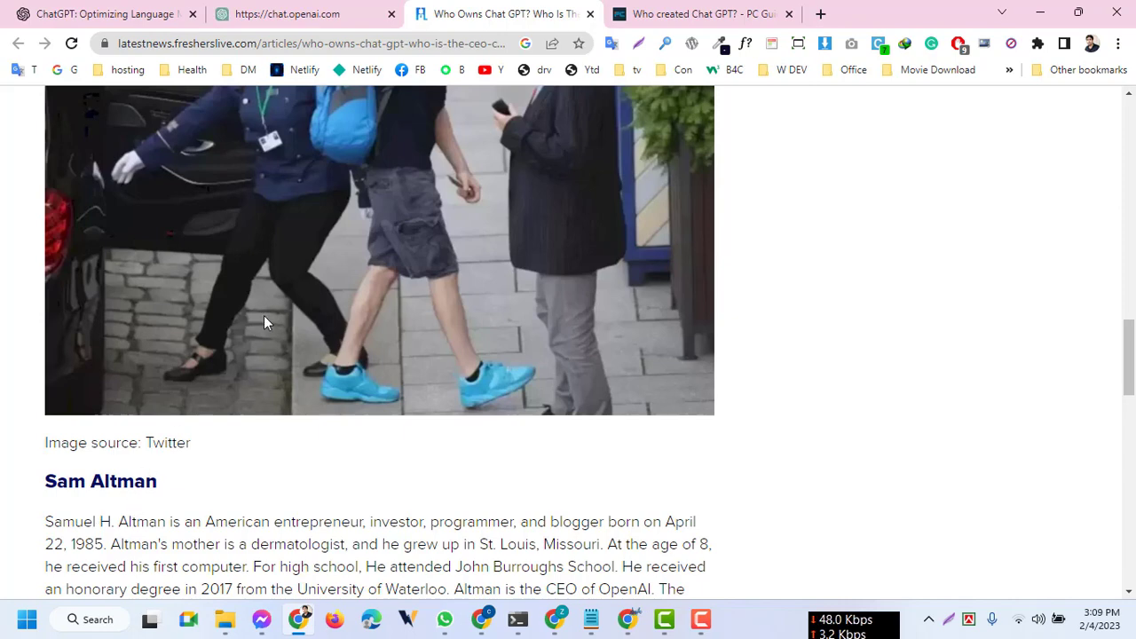
{"action": "scroll", "coordinate": [263, 318], "scroll_direction": "down", "scroll_amount": 1}
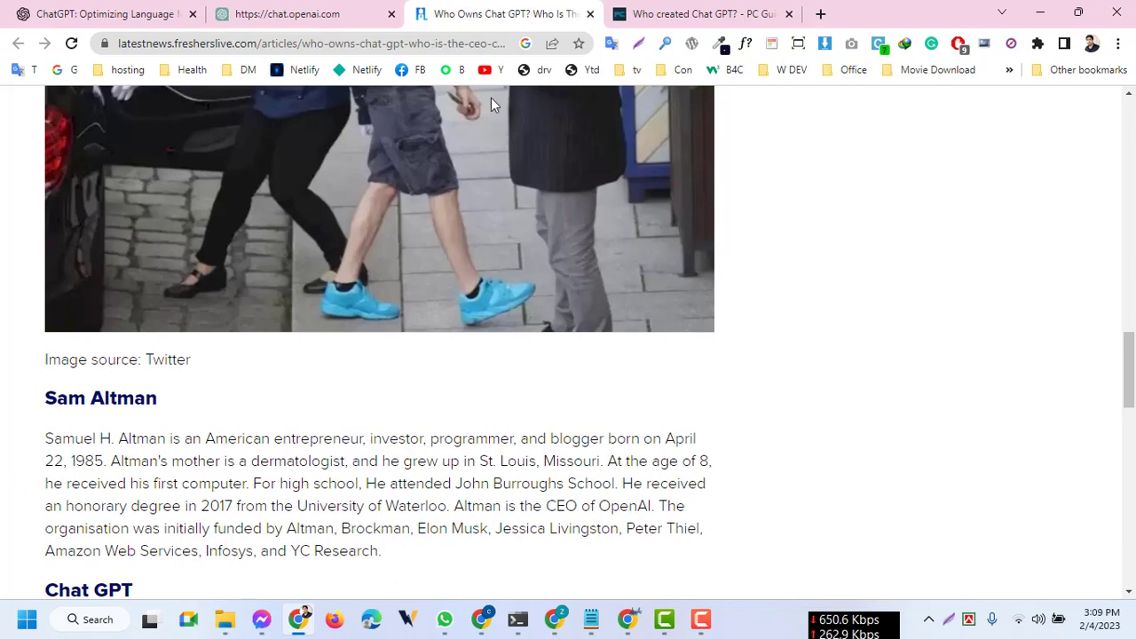
- Read through PC Guide's 'Who created Chat GPT?' article, then return to 'Who Owns Chat GPT?'
{"action": "key", "text": "ctrl+Tab"}
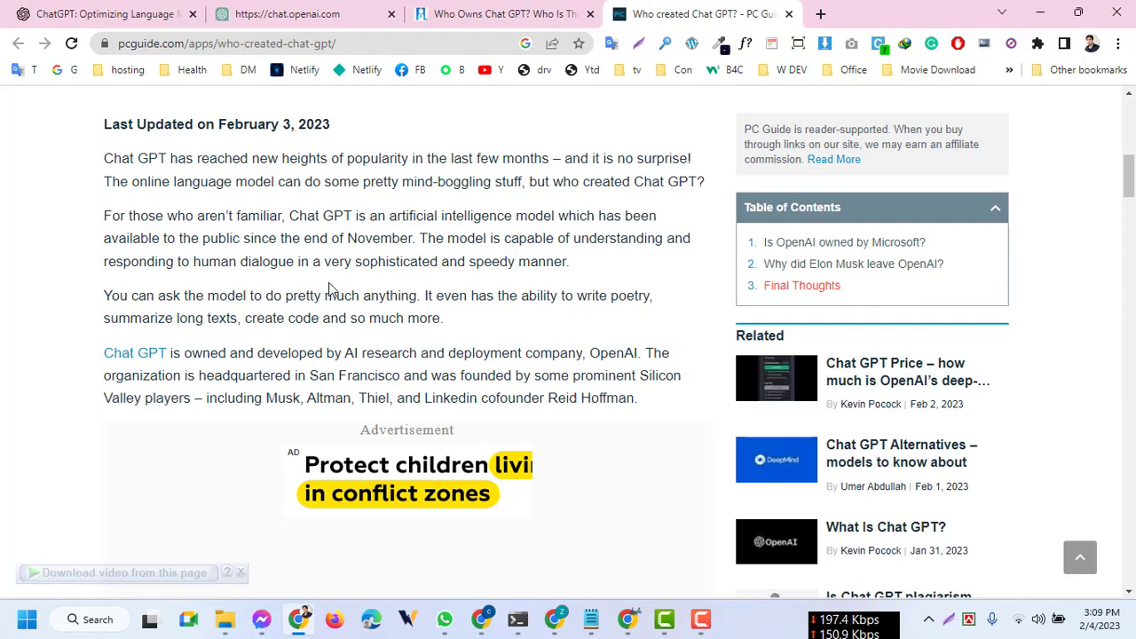
{"action": "scroll", "coordinate": [360, 239], "scroll_direction": "down", "scroll_amount": 2}
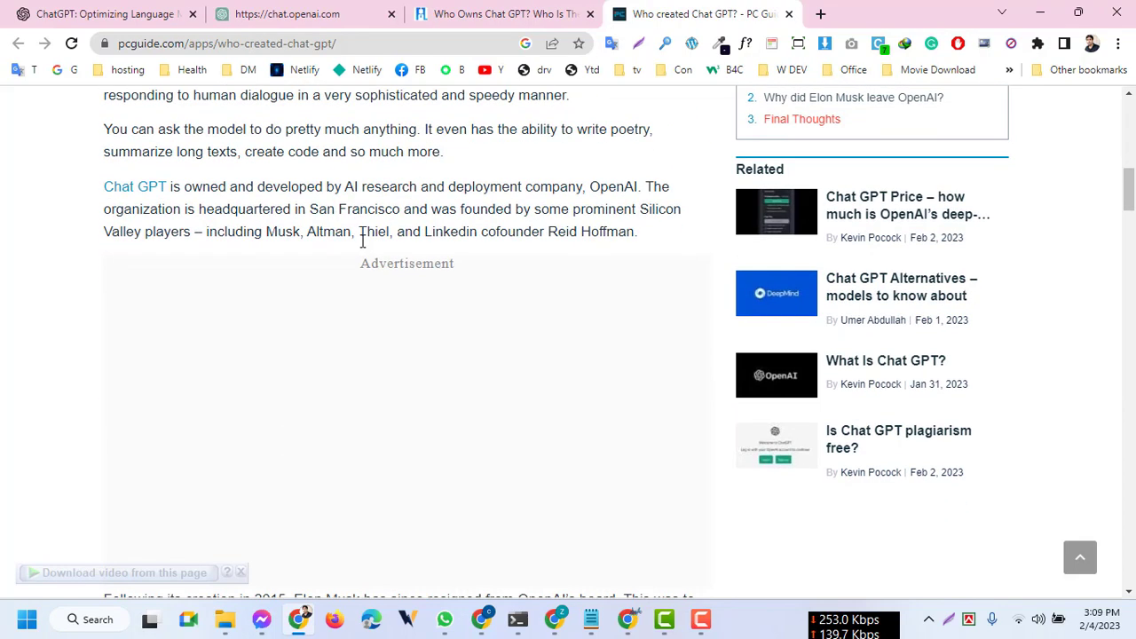
{"action": "scroll", "coordinate": [362, 241], "scroll_direction": "up", "scroll_amount": 6}
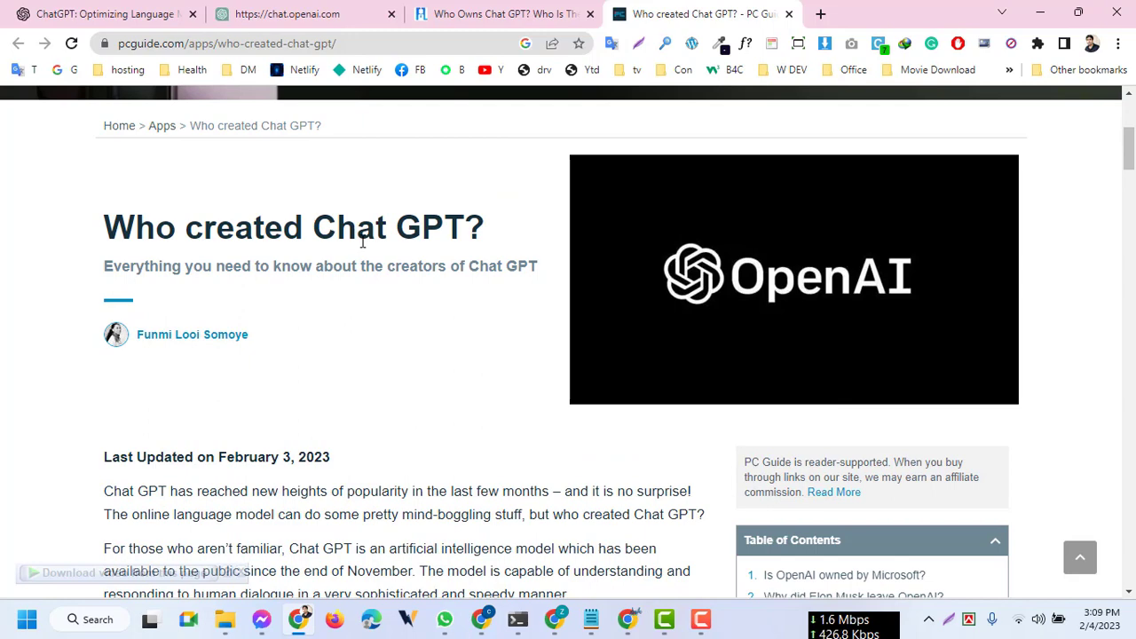
{"action": "scroll", "coordinate": [355, 346], "scroll_direction": "down", "scroll_amount": 1}
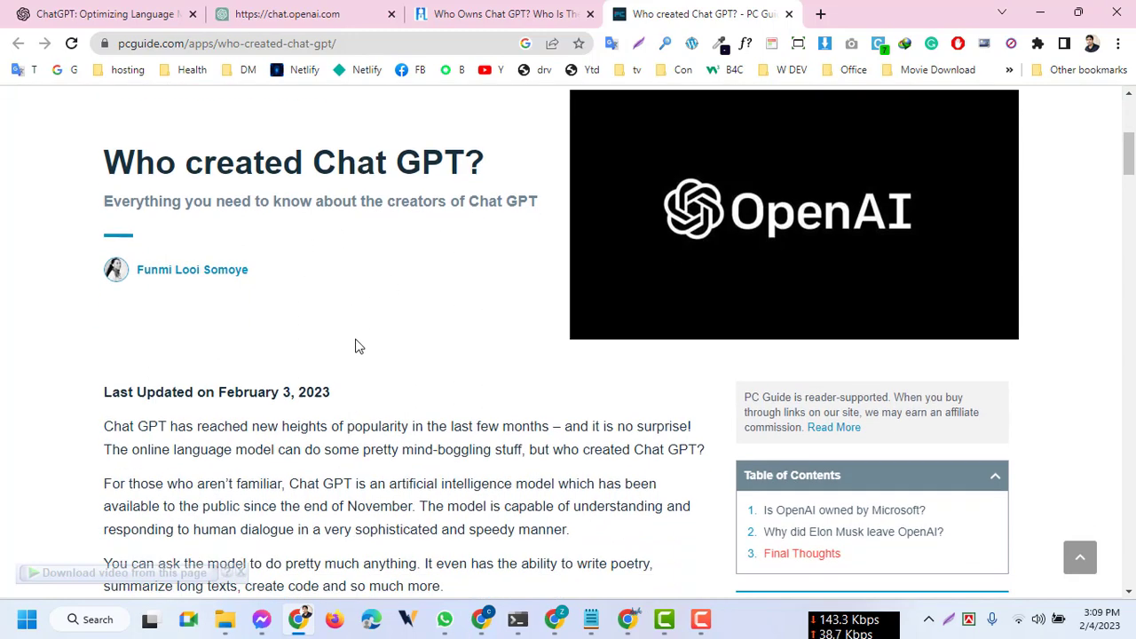
{"action": "scroll", "coordinate": [403, 302], "scroll_direction": "down", "scroll_amount": 1}
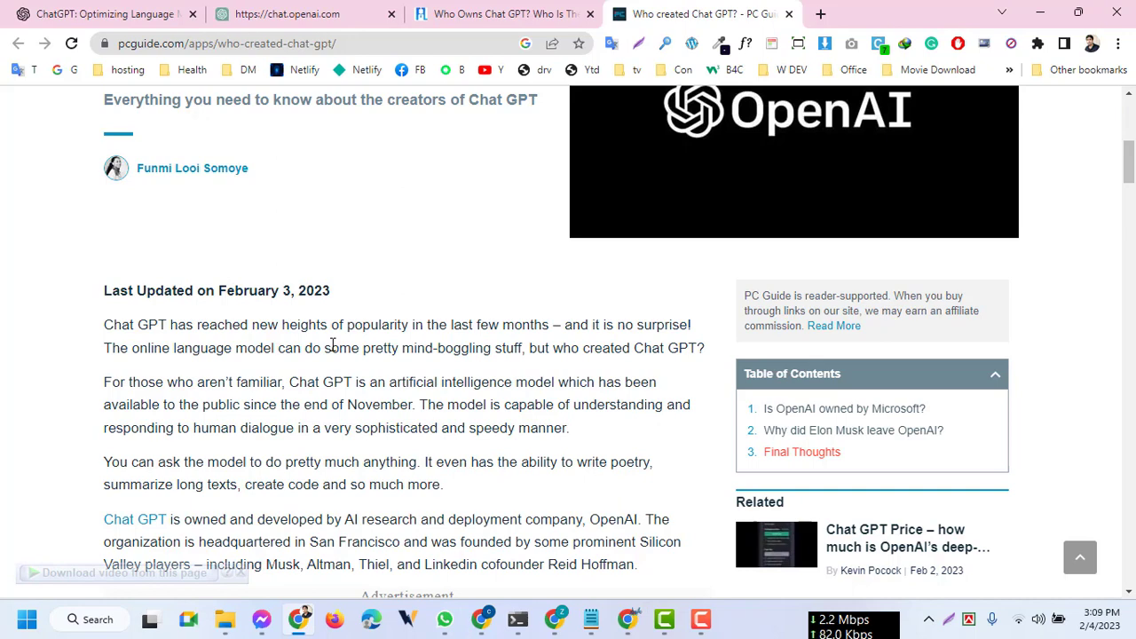
{"action": "scroll", "coordinate": [315, 376], "scroll_direction": "down", "scroll_amount": 2}
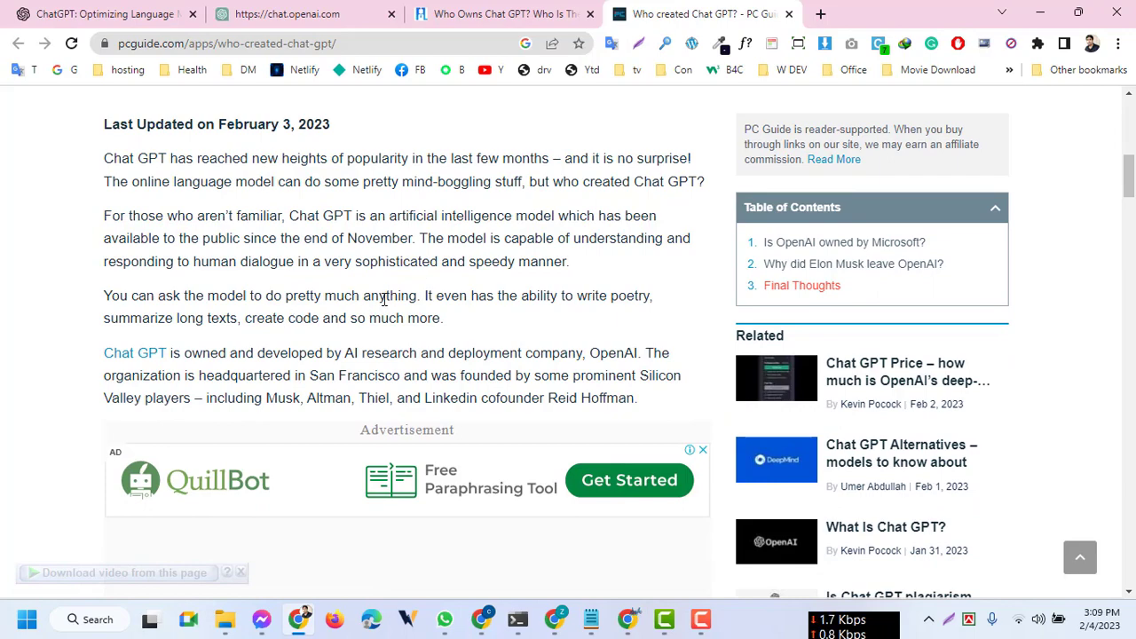
{"action": "scroll", "coordinate": [413, 281], "scroll_direction": "up", "scroll_amount": 5}
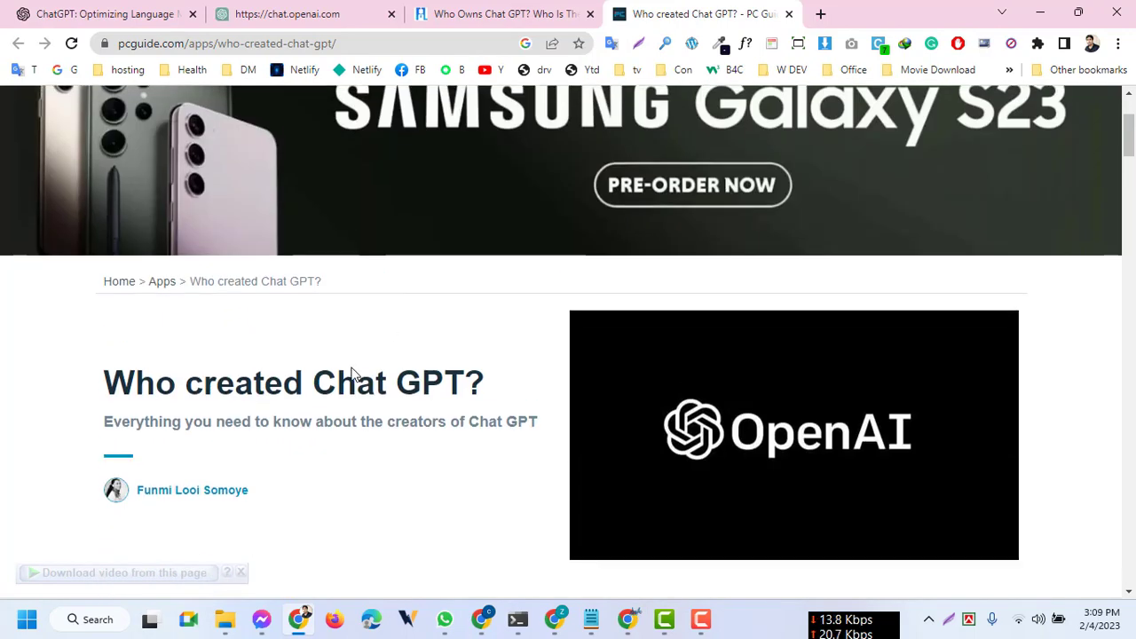
{"action": "scroll", "coordinate": [353, 365], "scroll_direction": "down", "scroll_amount": 3}
{"action": "scroll", "coordinate": [691, 182], "scroll_direction": "down", "scroll_amount": 2}
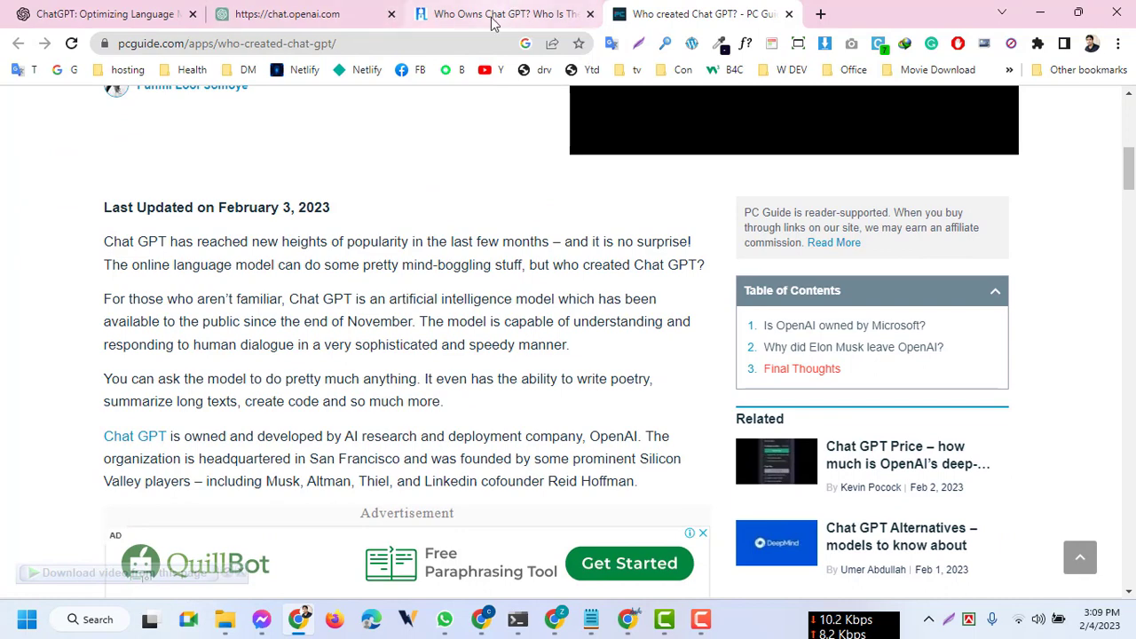
{"action": "left_click", "coordinate": [479, 15]}
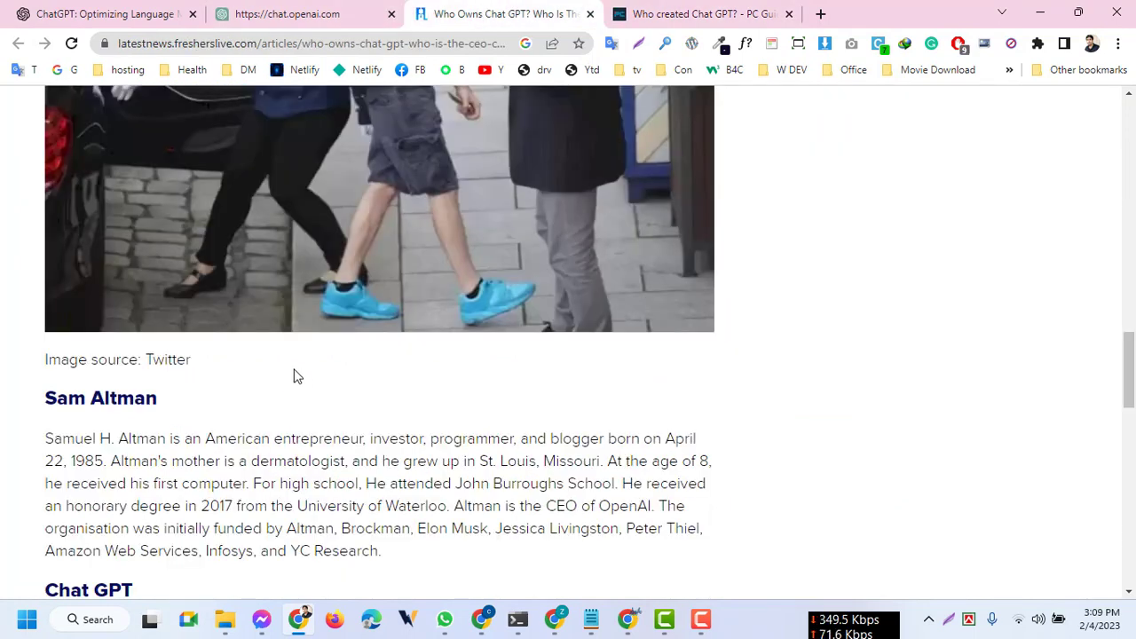
{"action": "scroll", "coordinate": [296, 372], "scroll_direction": "up", "scroll_amount": 3}
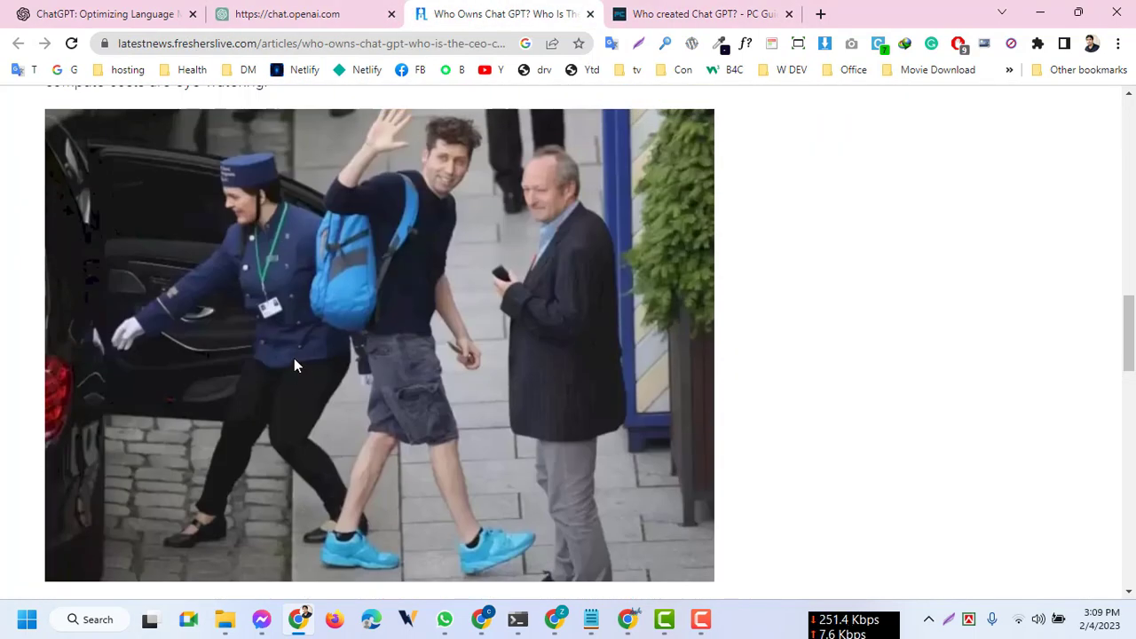
{"action": "scroll", "coordinate": [294, 363], "scroll_direction": "up", "scroll_amount": 2}
{"action": "scroll", "coordinate": [294, 364], "scroll_direction": "down", "scroll_amount": 1}
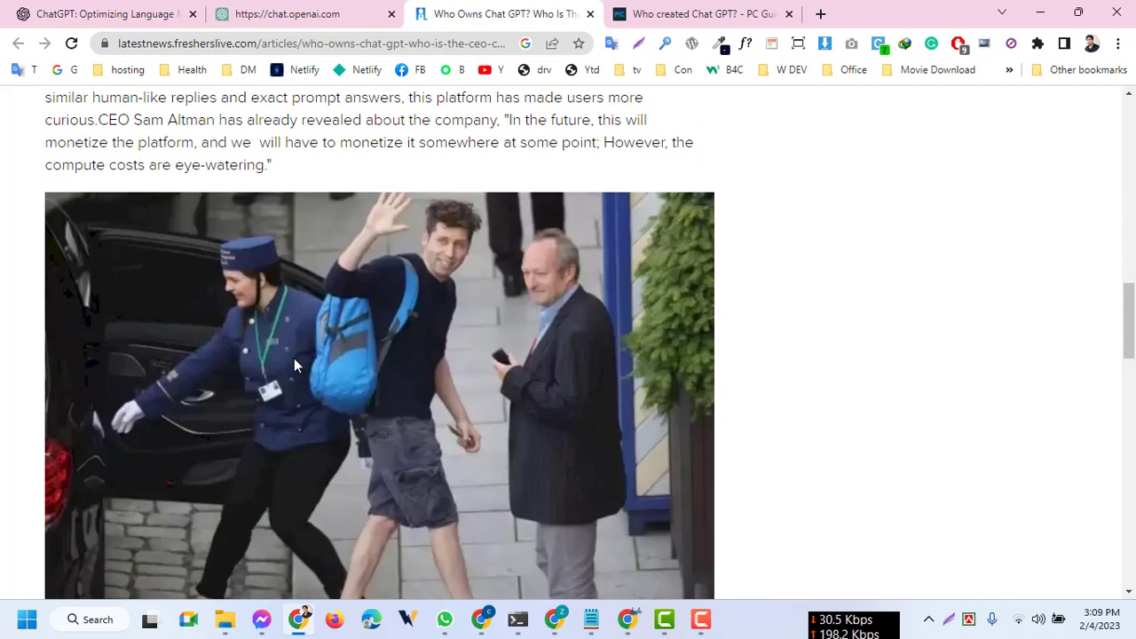
{"action": "scroll", "coordinate": [293, 365], "scroll_direction": "down", "scroll_amount": 2}
{"action": "scroll", "coordinate": [364, 281], "scroll_direction": "up", "scroll_amount": 1}
{"action": "scroll", "coordinate": [316, 371], "scroll_direction": "up", "scroll_amount": 3}
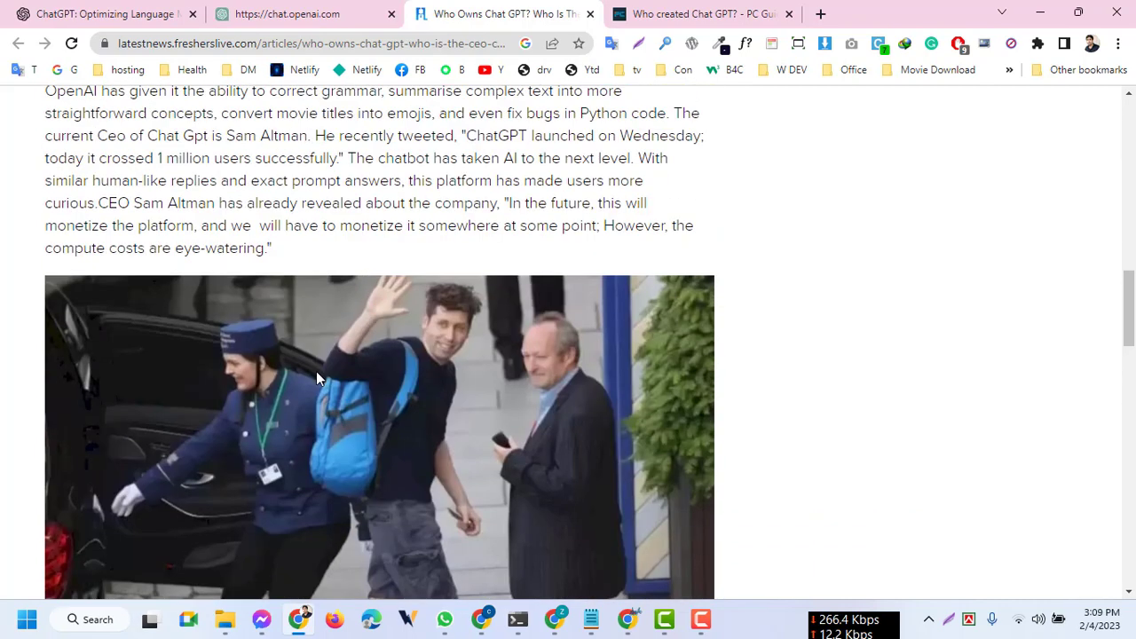
{"action": "scroll", "coordinate": [316, 365], "scroll_direction": "down", "scroll_amount": 2}
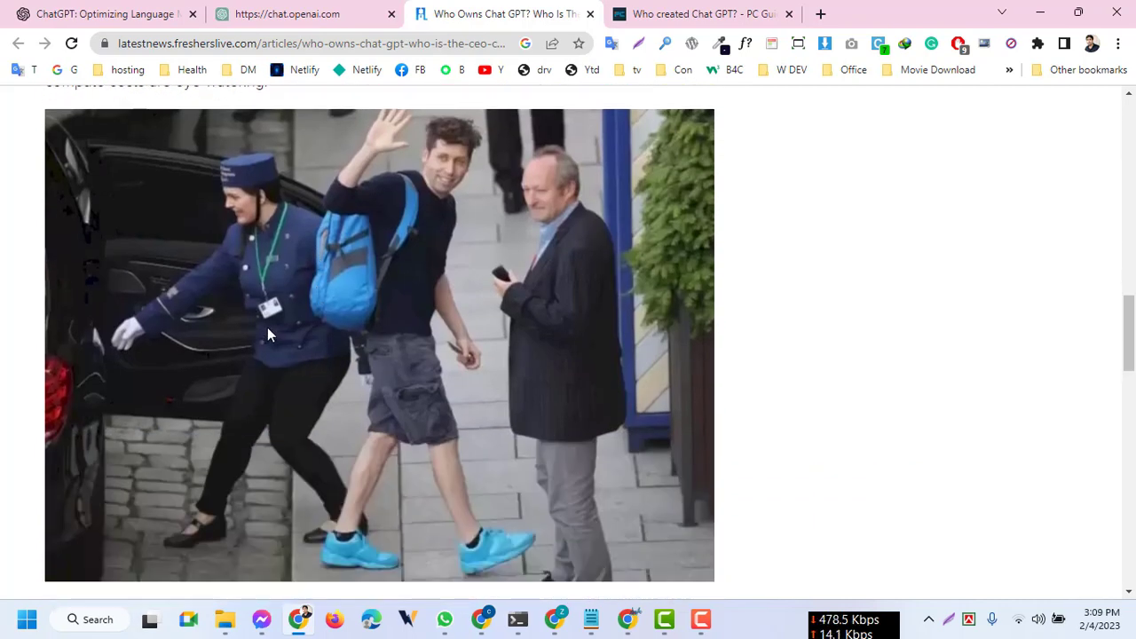
{"action": "scroll", "coordinate": [346, 295], "scroll_direction": "down", "scroll_amount": 2}
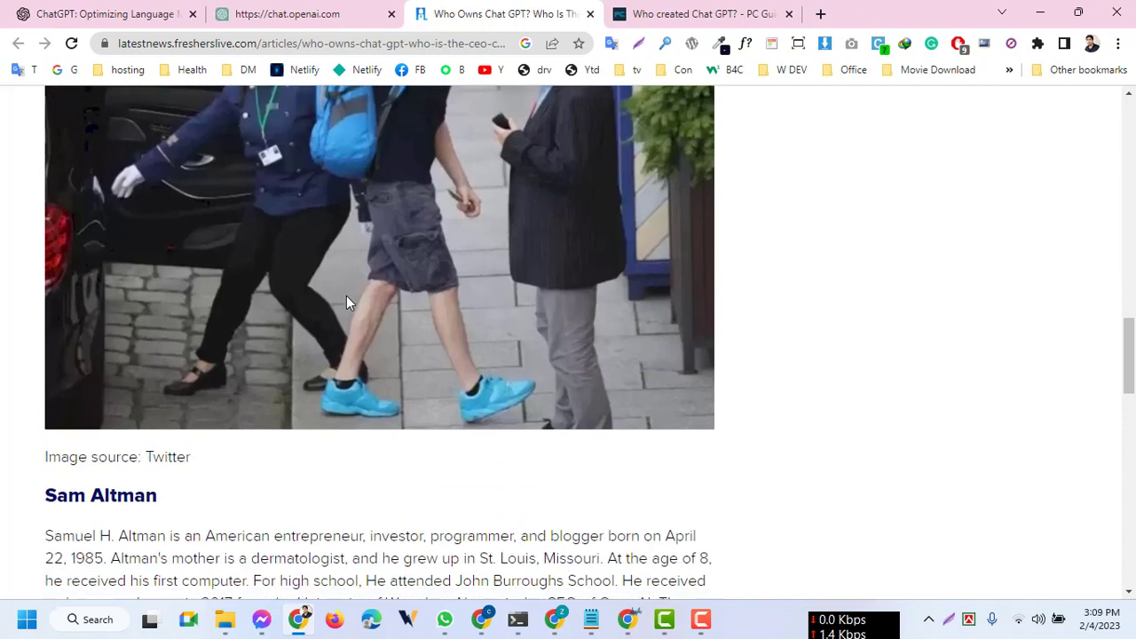
{"action": "scroll", "coordinate": [346, 295], "scroll_direction": "up", "scroll_amount": 2}
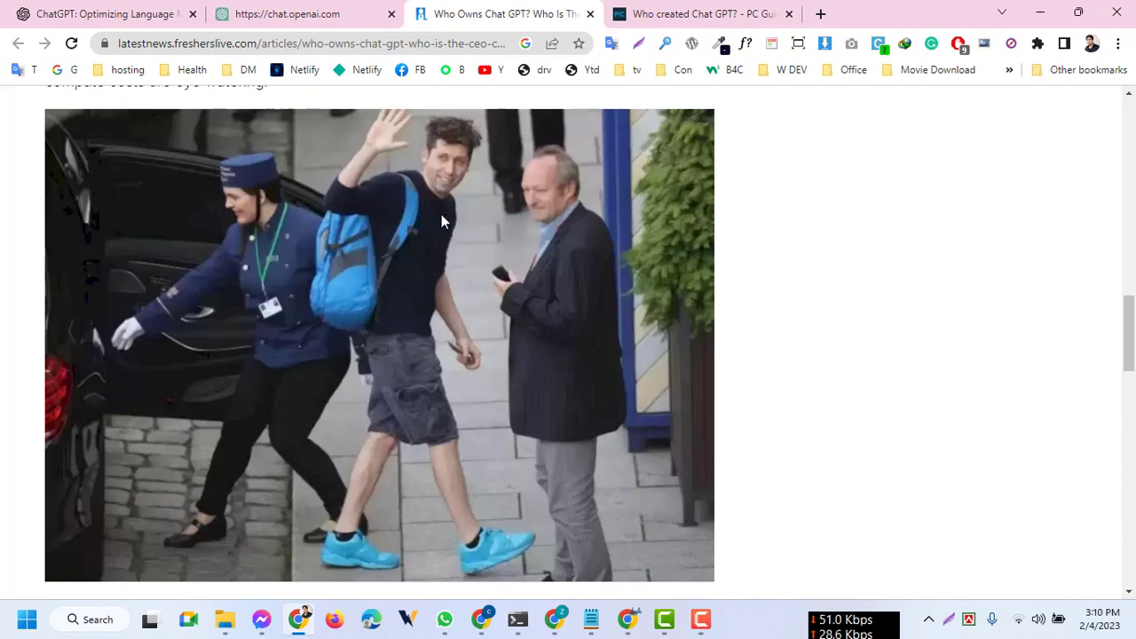
- Check the chat.openai.com verification tab, return to the blog, and open a new empty tab
{"action": "left_click", "coordinate": [299, 14]}
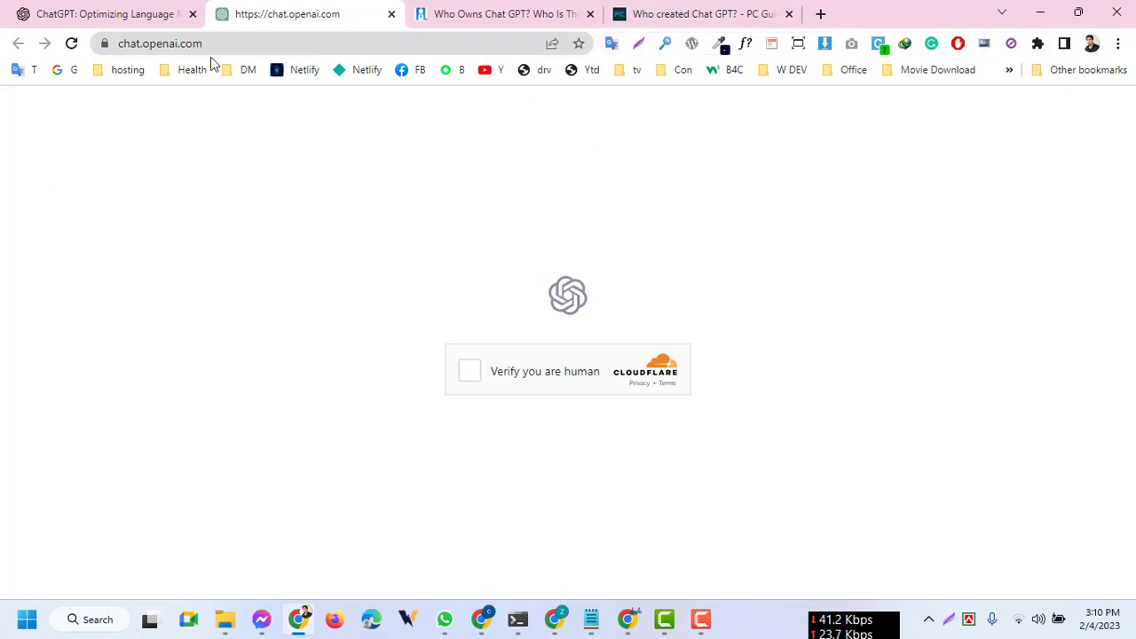
{"action": "left_click", "coordinate": [117, 14]}
{"action": "left_click", "coordinate": [820, 13]}
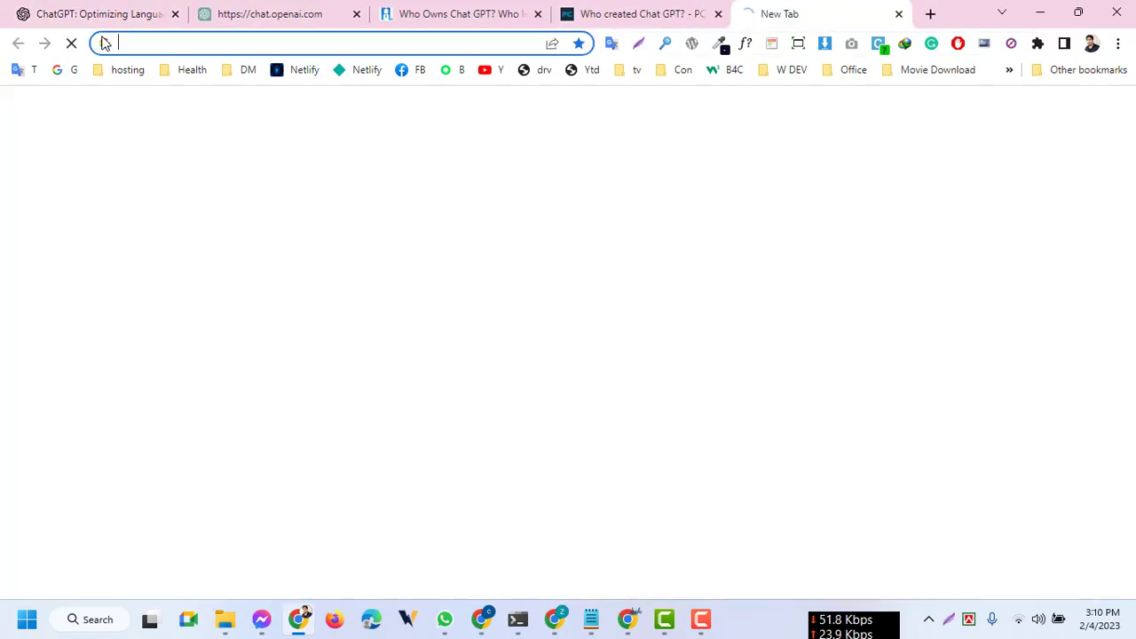
- Search Google for 'chat gpt', open OpenAI's ChatGPT blog post, and follow TRY CHATGPT
{"action": "left_click", "coordinate": [147, 43]}
{"action": "type", "text": "chat"}
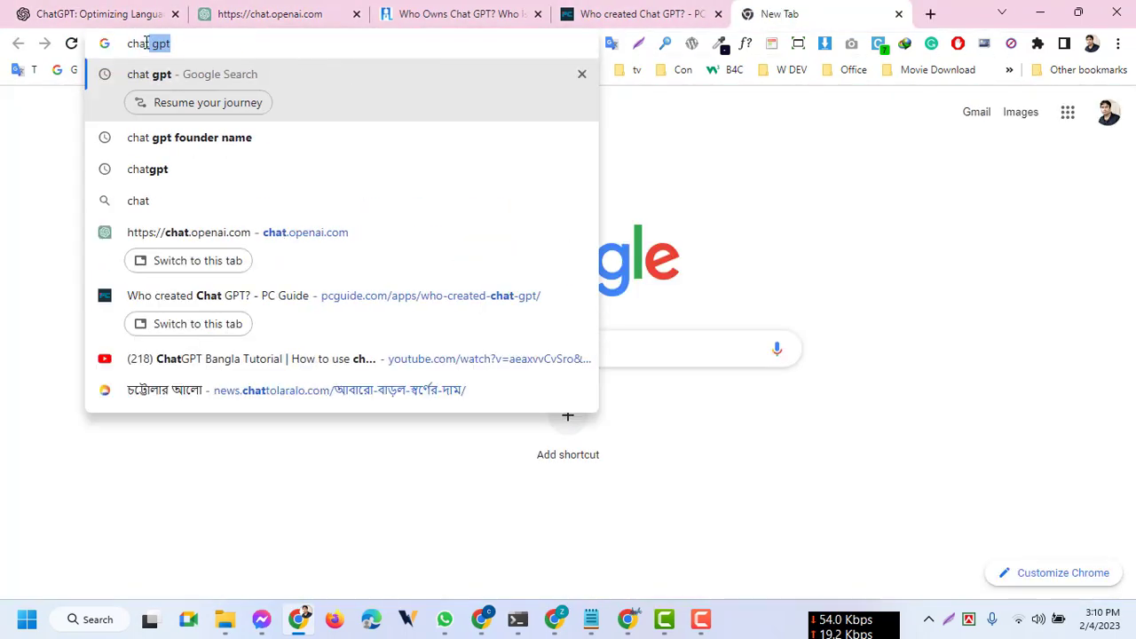
{"action": "key", "text": "Return"}
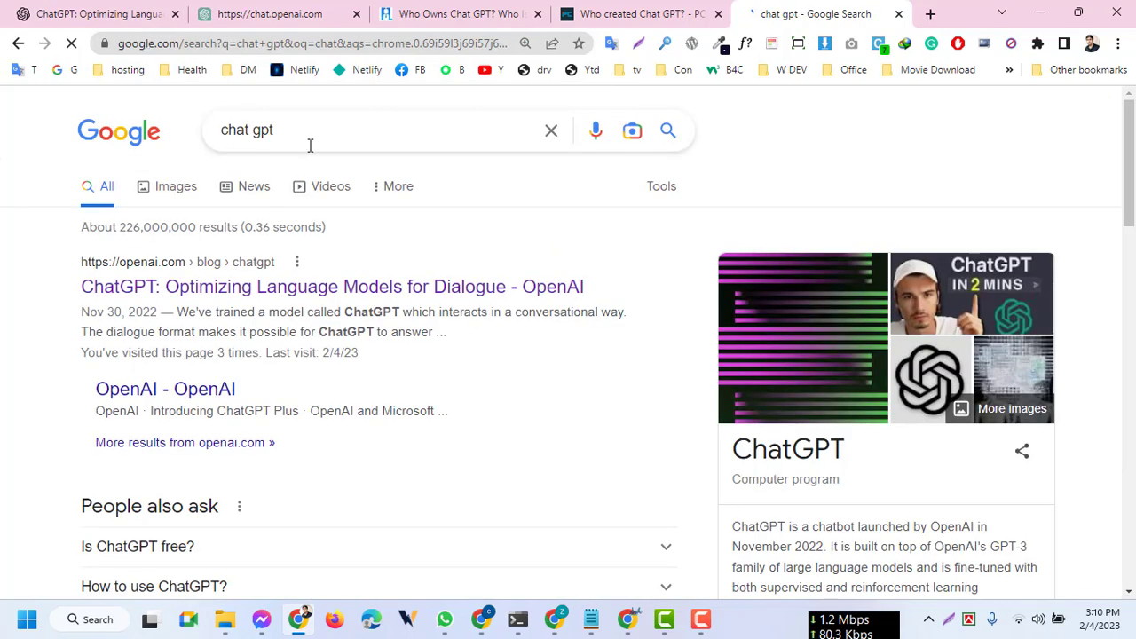
{"action": "left_click", "coordinate": [189, 289]}
{"action": "scroll", "coordinate": [93, 267], "scroll_direction": "down", "scroll_amount": 5}
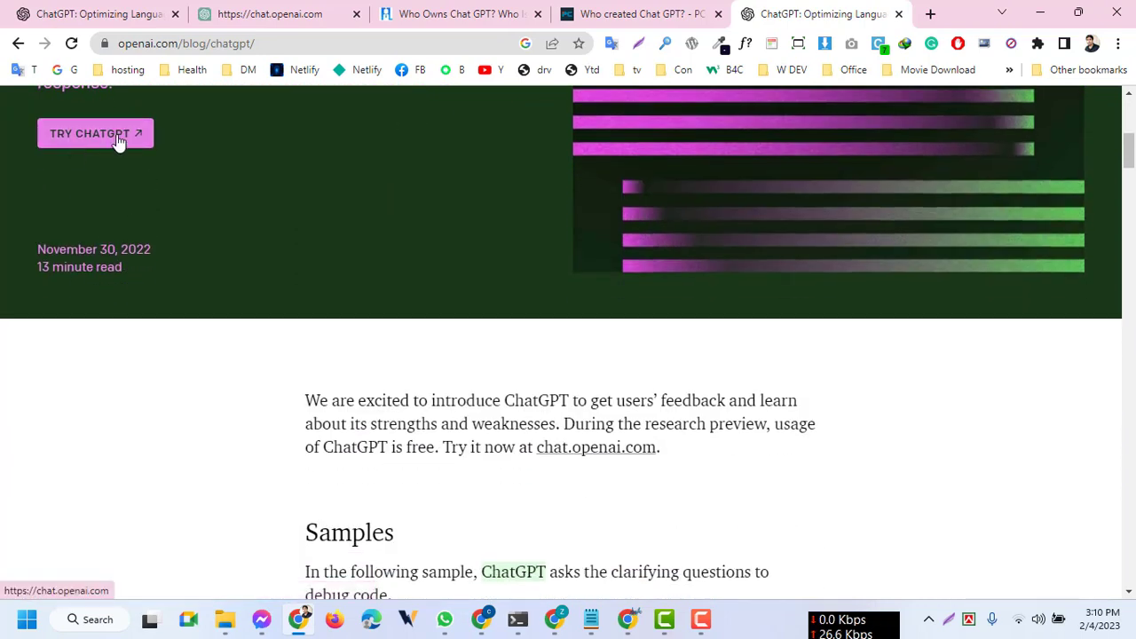
{"action": "left_click", "coordinate": [117, 139]}
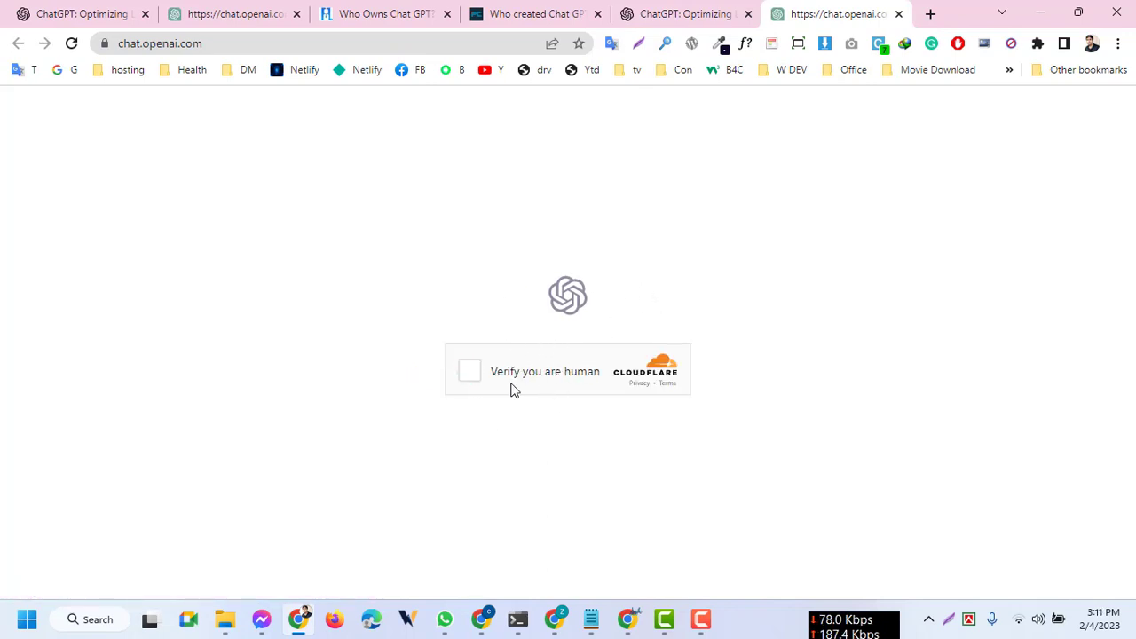
- Pass the human check and submit the saved e-mail address on the ChatGPT sign-up form
{"action": "left_click", "coordinate": [471, 377]}
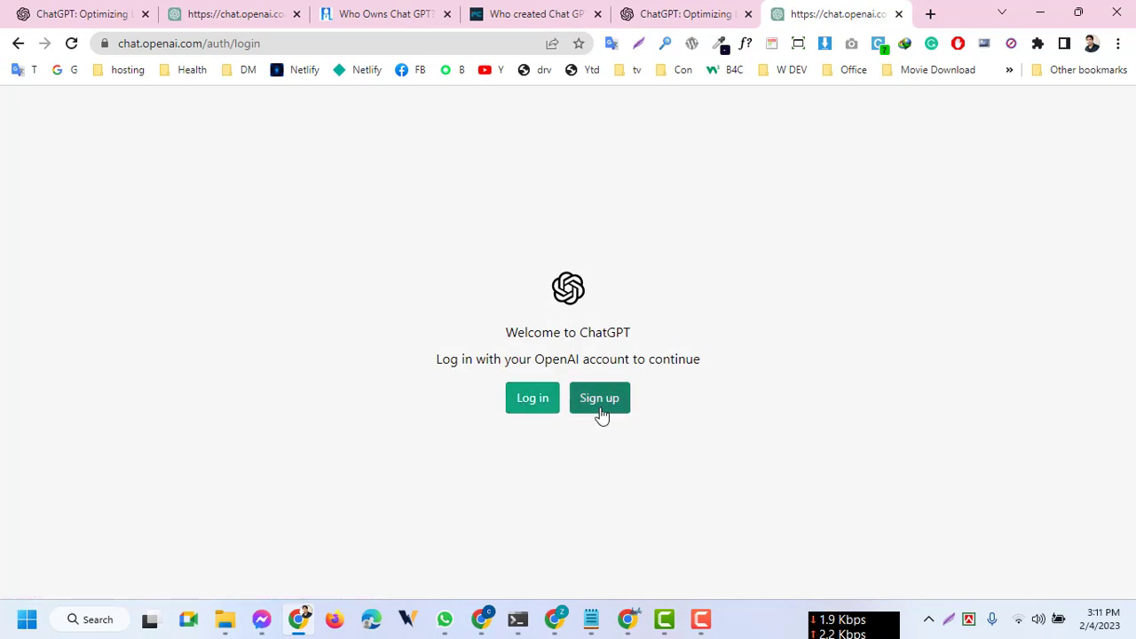
{"action": "left_click", "coordinate": [599, 408]}
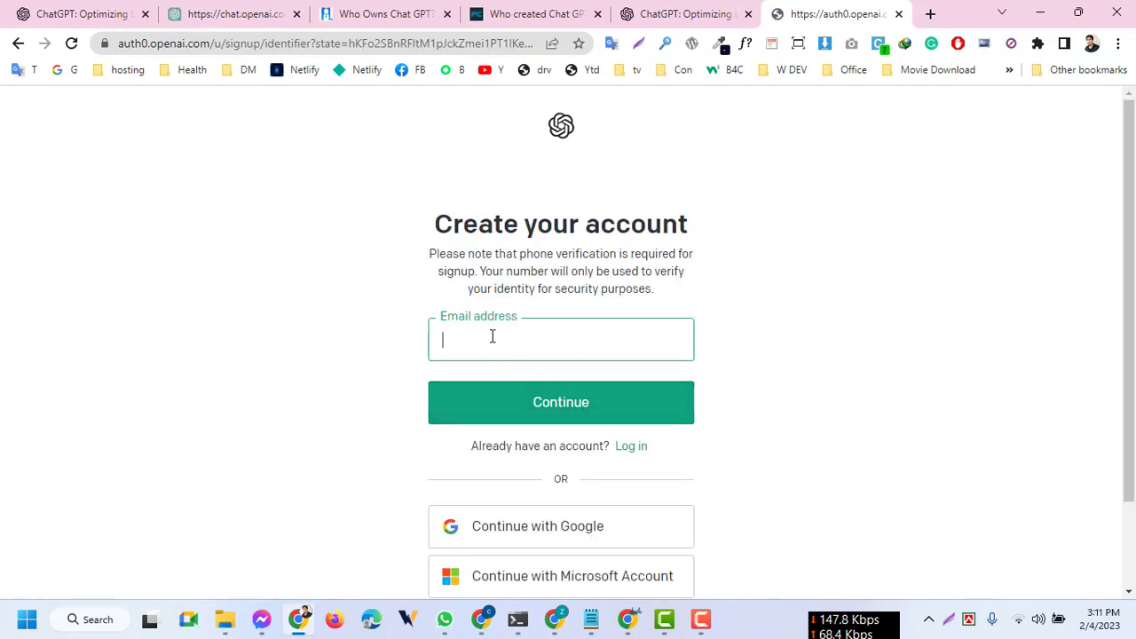
{"action": "left_click", "coordinate": [490, 338]}
{"action": "type", "text": "an"}
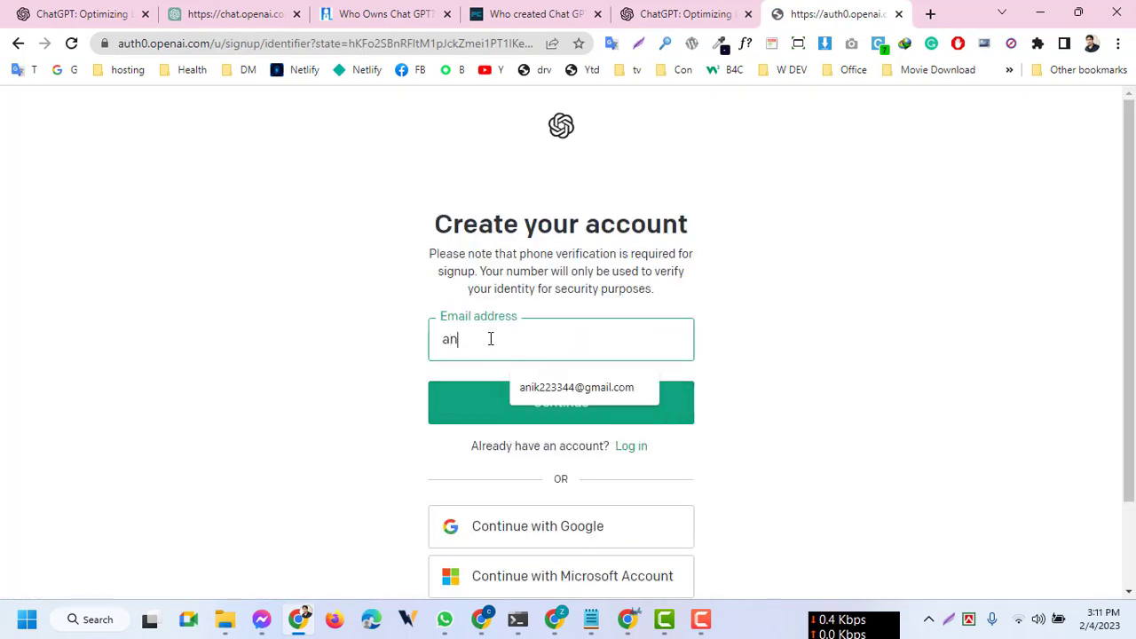
{"action": "left_click", "coordinate": [598, 386]}
{"action": "left_click", "coordinate": [547, 408]}
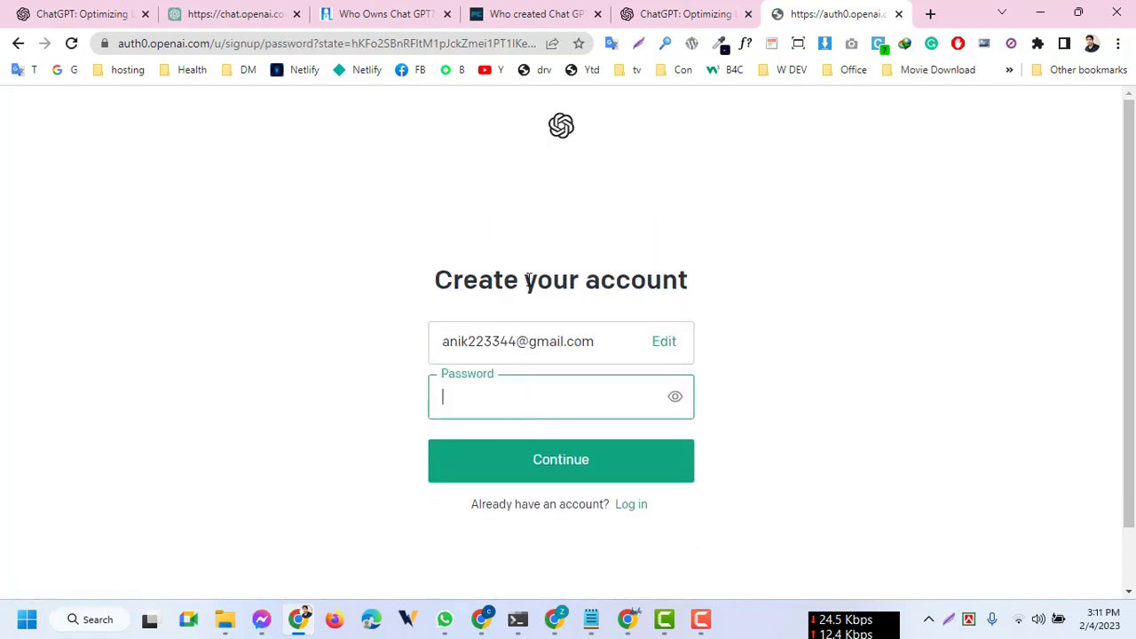
- Enter the account password and submit the sign-up
{"action": "left_click", "coordinate": [500, 394]}
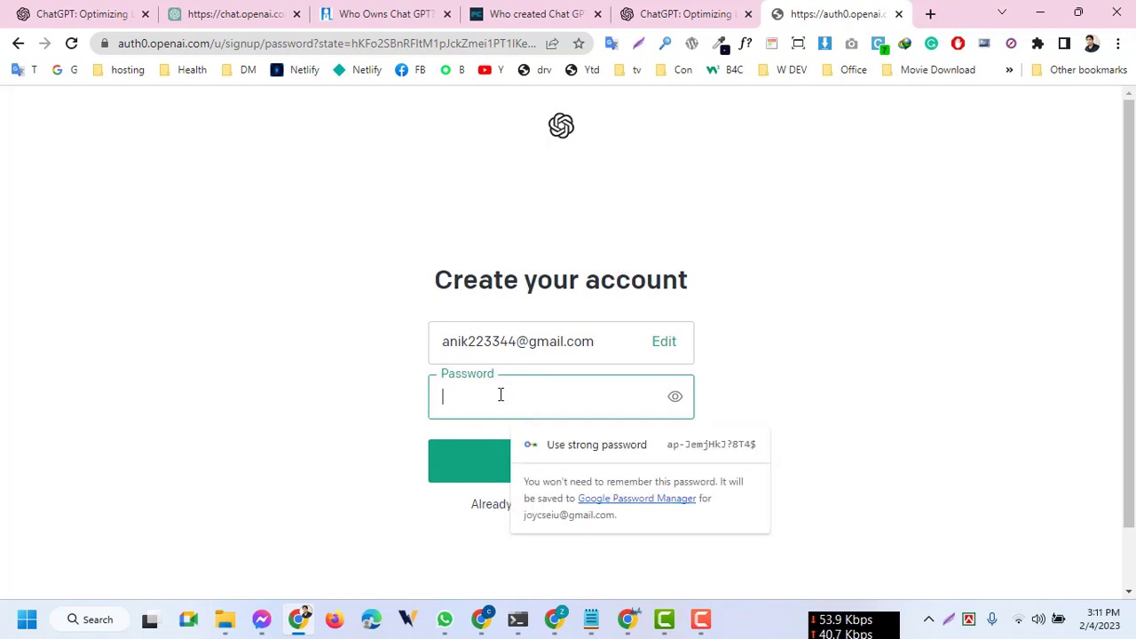
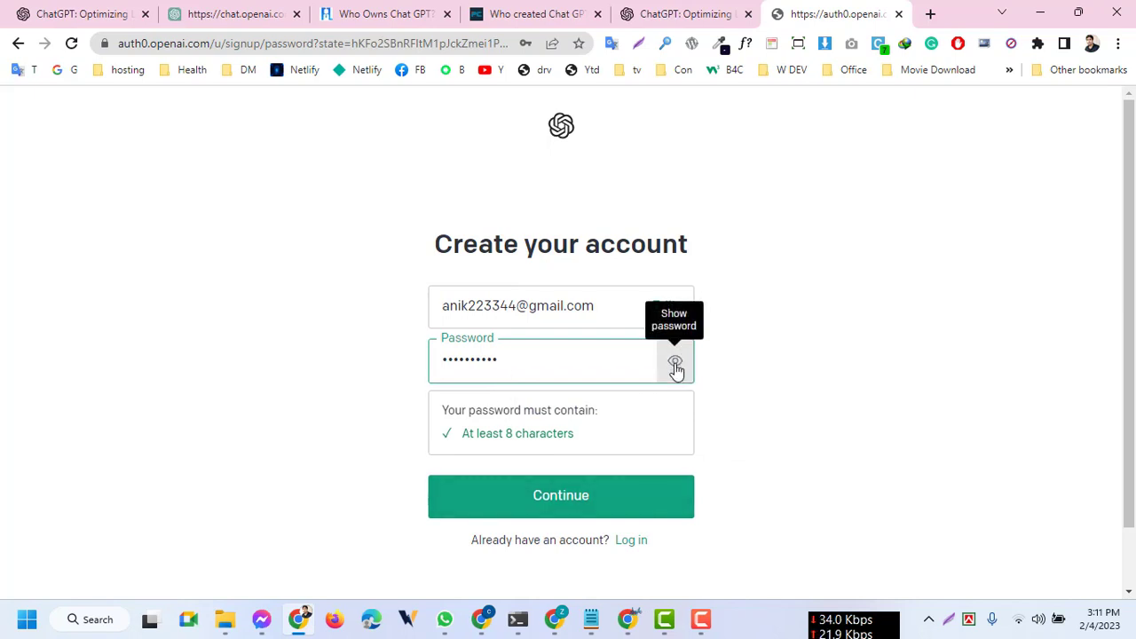
{"action": "left_click", "coordinate": [536, 513]}
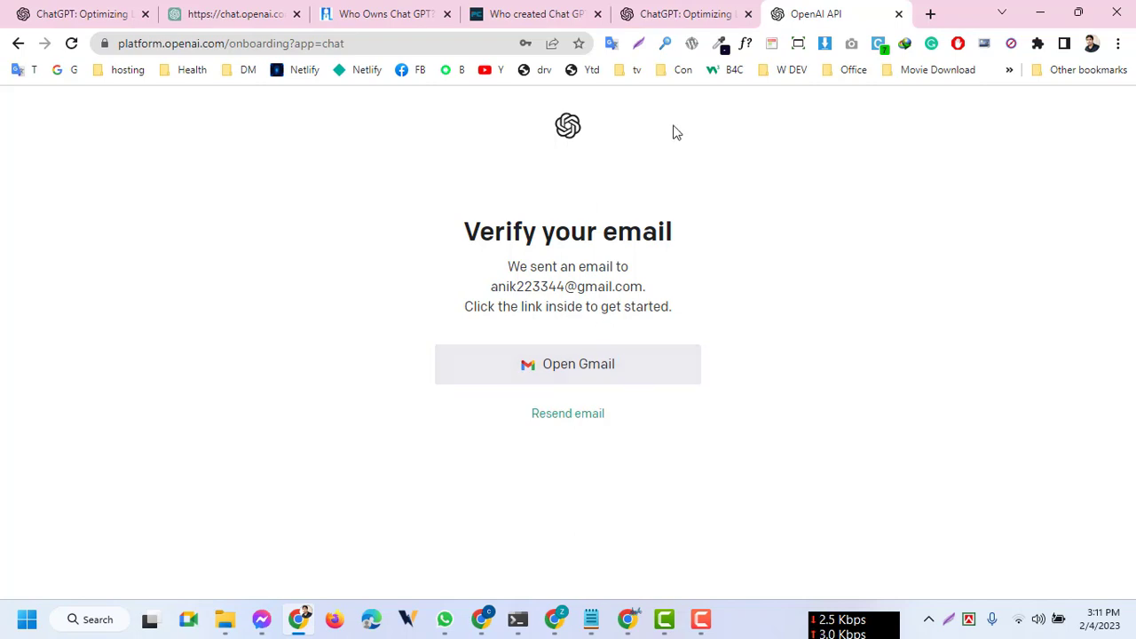
- In Gmail, open OpenAI's 'Verify your email' message and follow its 'Verify email address' link
{"action": "left_click", "coordinate": [929, 14]}
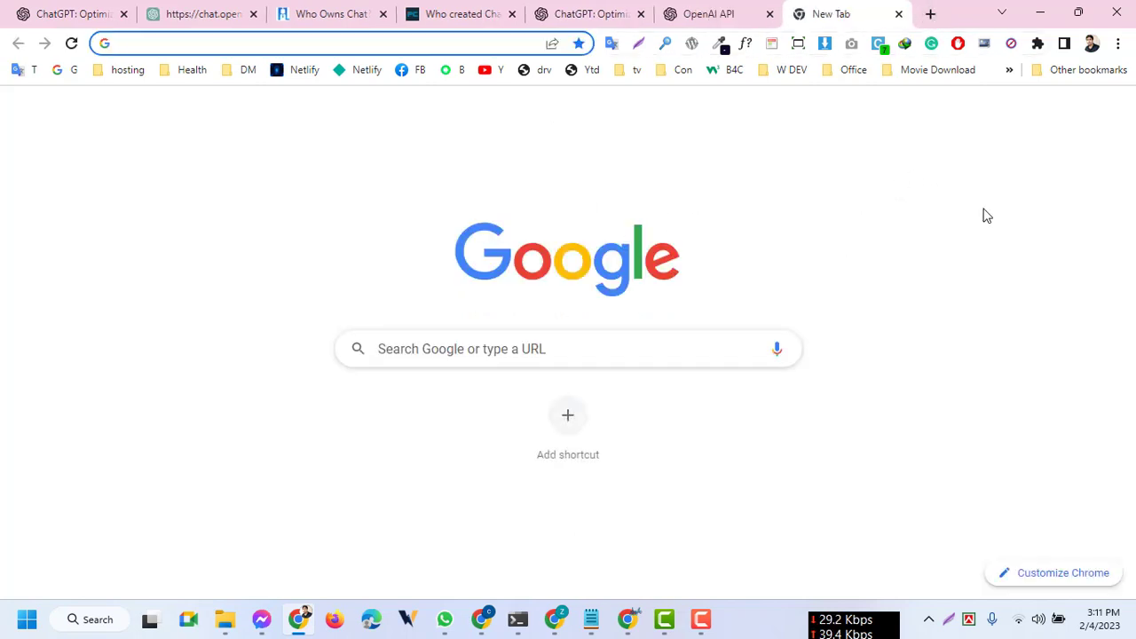
{"action": "left_click", "coordinate": [967, 124]}
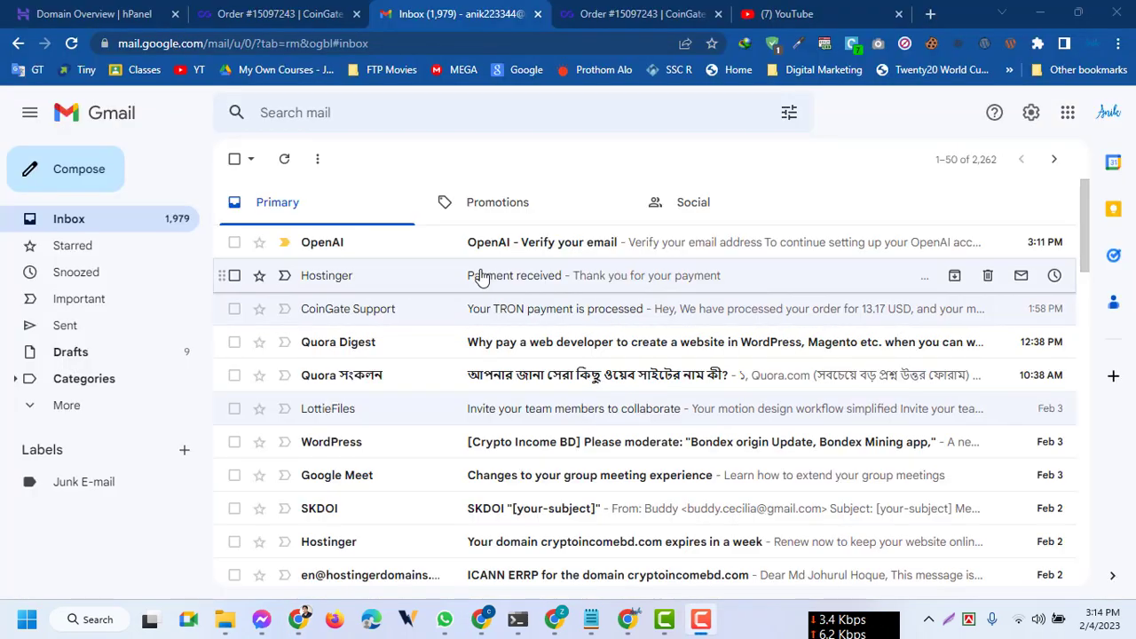
{"action": "left_click", "coordinate": [543, 252]}
{"action": "scroll", "coordinate": [470, 369], "scroll_direction": "down", "scroll_amount": 2}
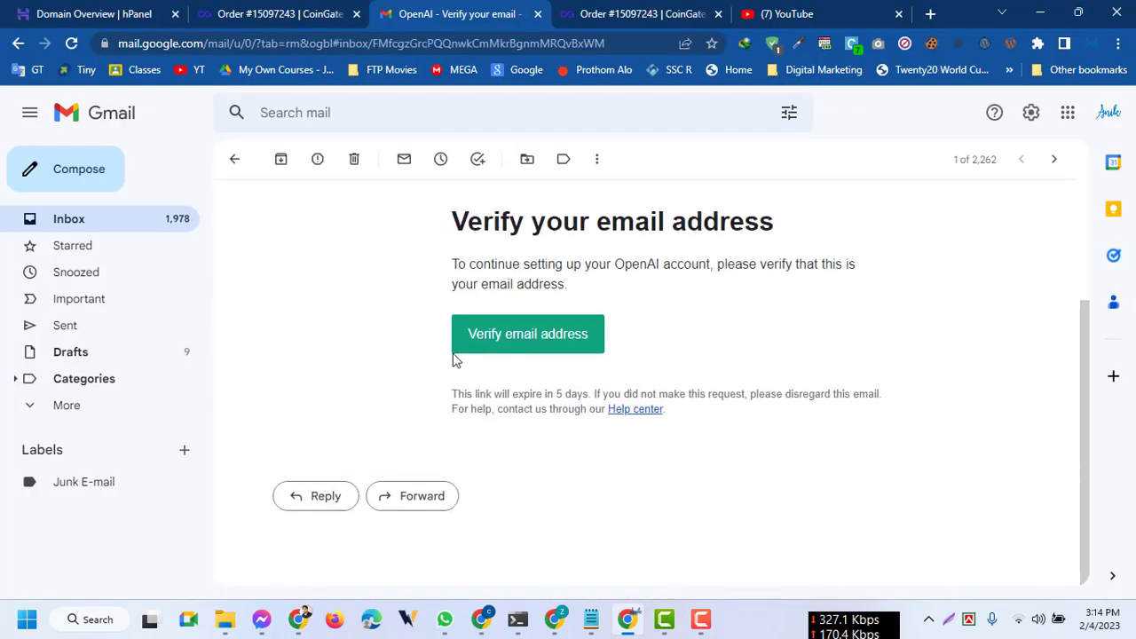
{"action": "left_click", "coordinate": [580, 348]}
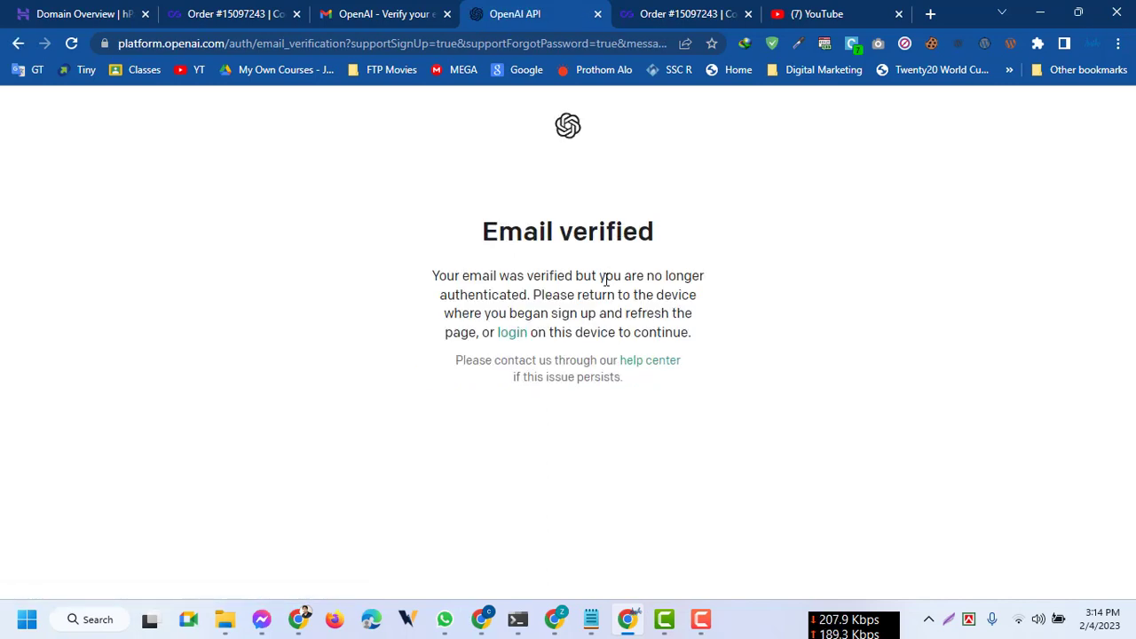
- Enter organization name 'JOYIT24', then enter the +880 phone number and request a verification code
{"action": "left_click", "coordinate": [542, 340]}
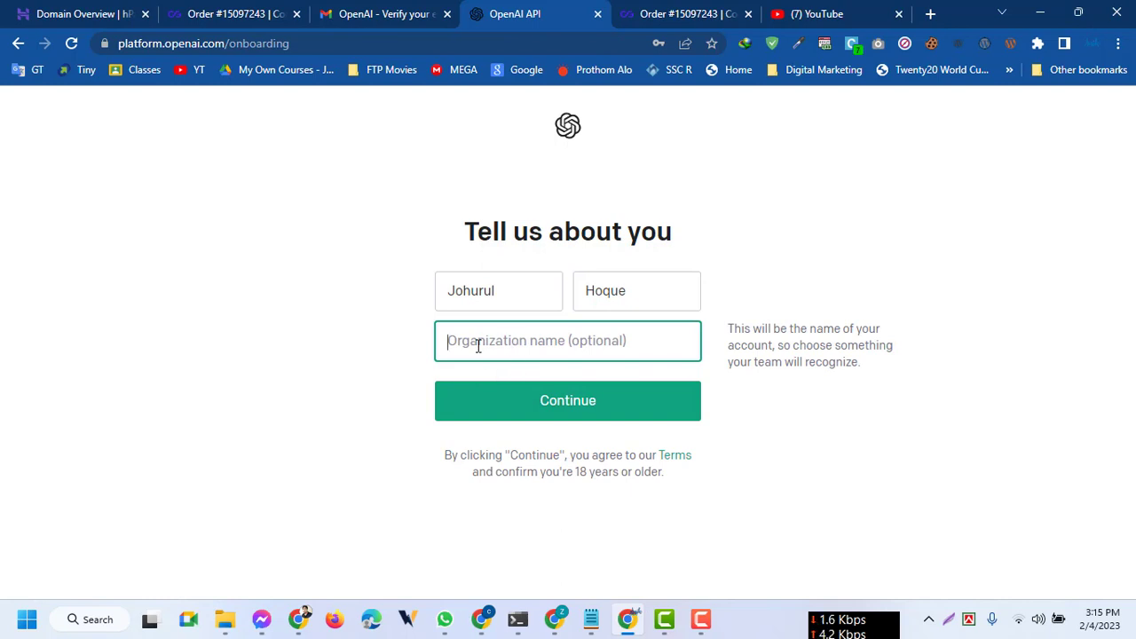
{"action": "type", "text": "JOYI"}
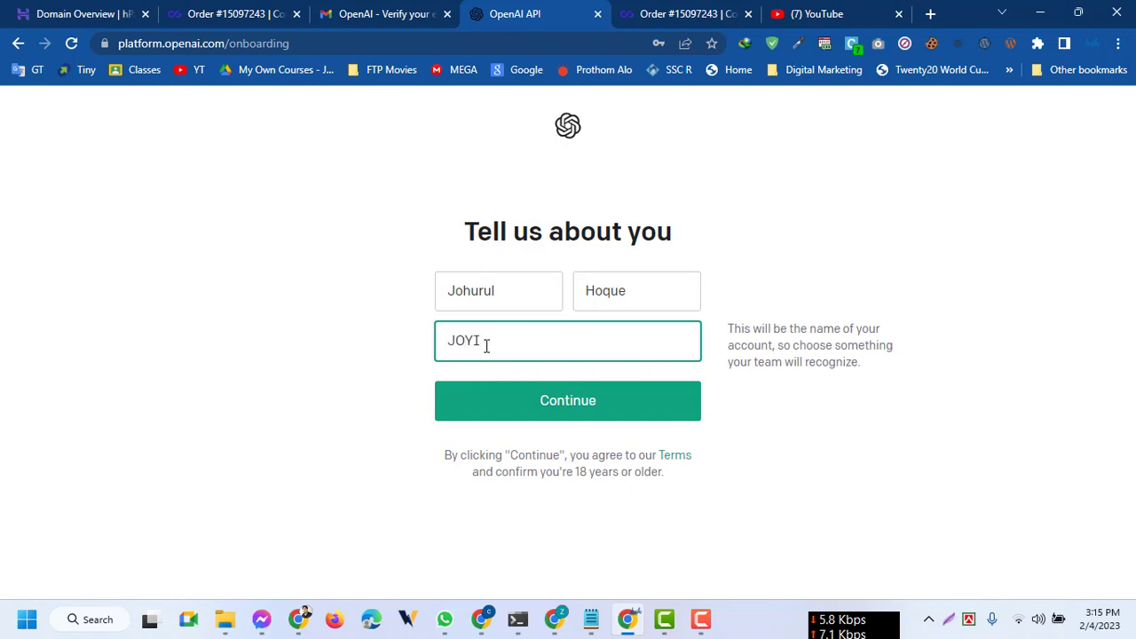
{"action": "type", "text": "T247"}
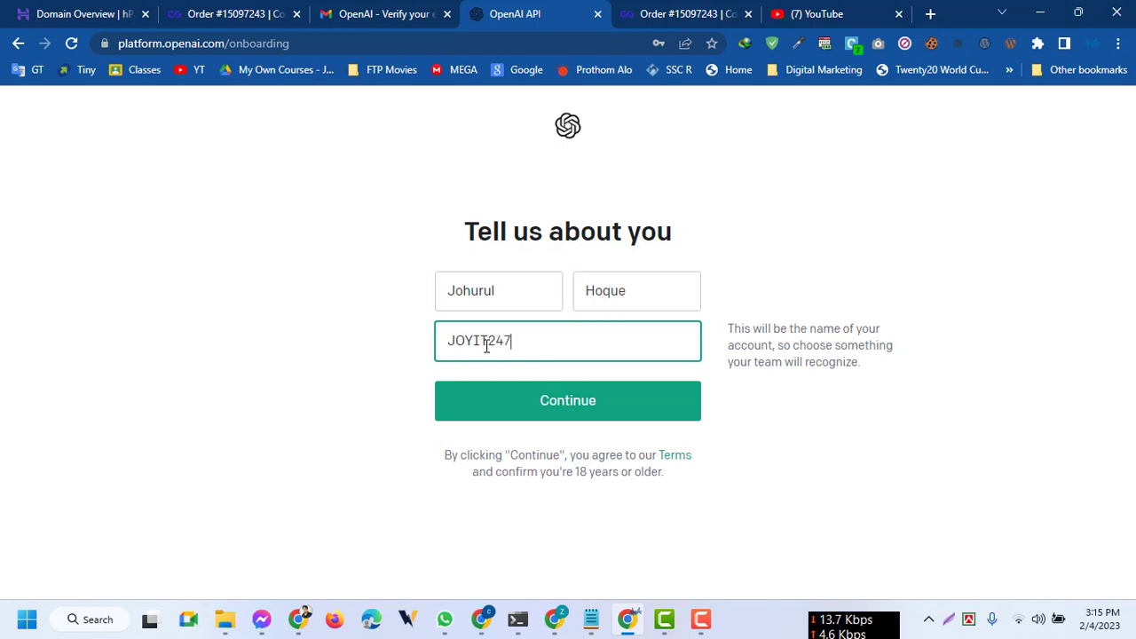
{"action": "left_click", "coordinate": [515, 401]}
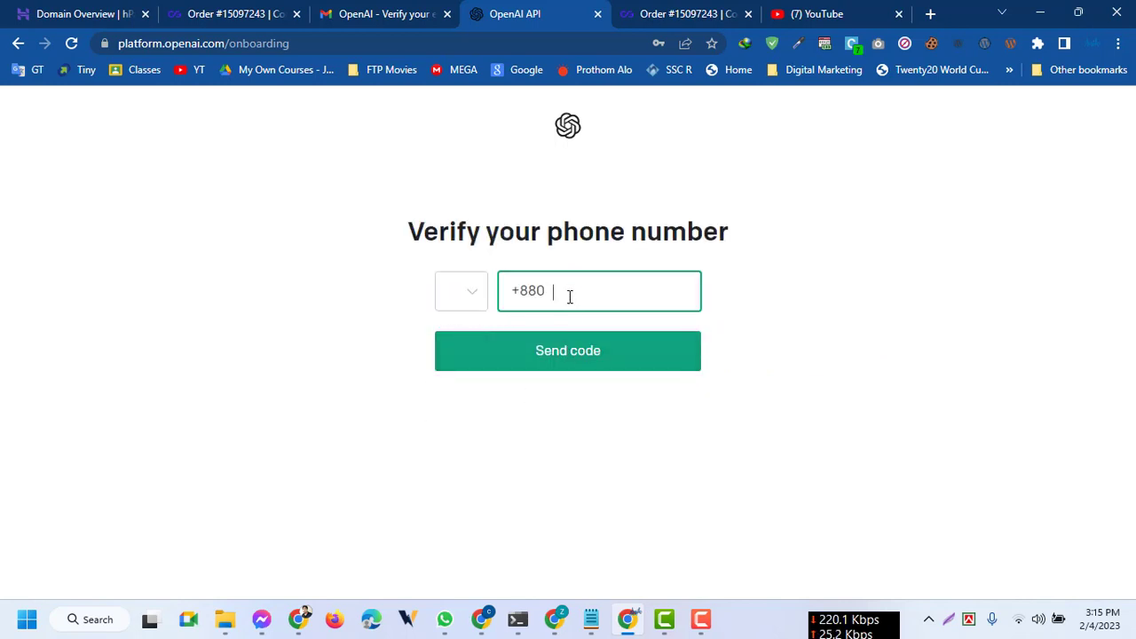
{"action": "type", "text": "7"}
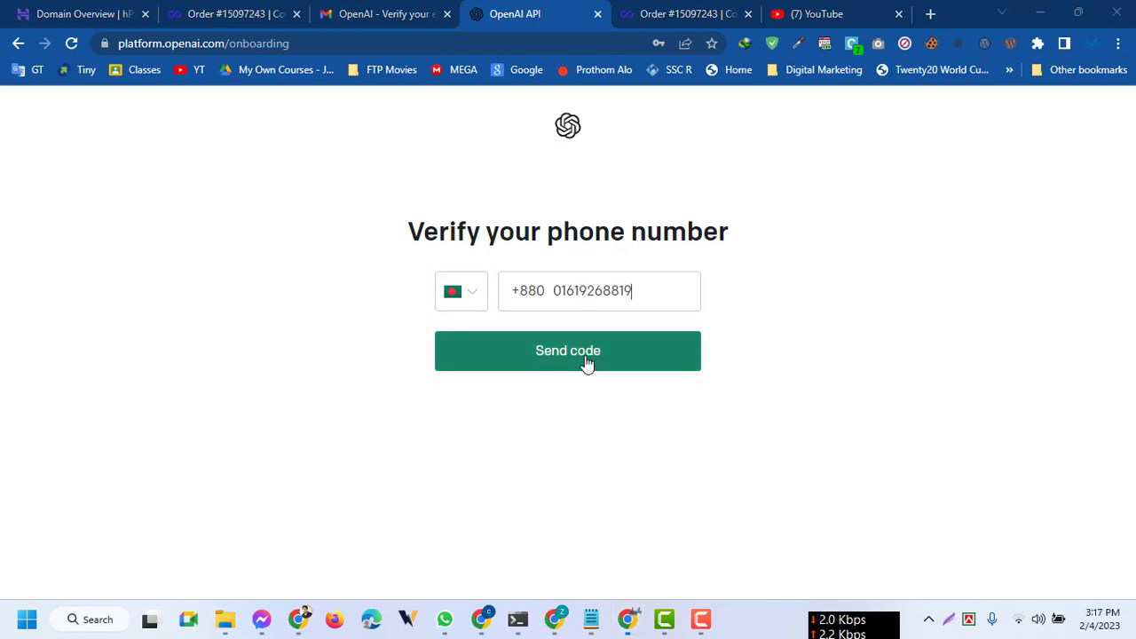
{"action": "left_click", "coordinate": [585, 363]}
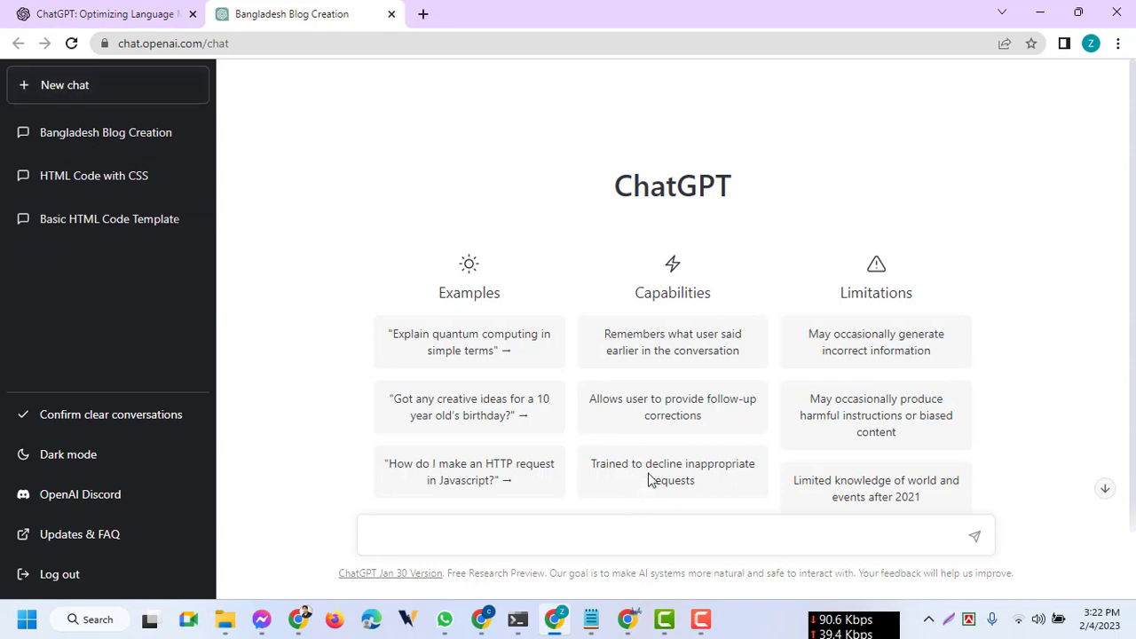
- Send the prompt 'write an essay on COVW' to get an essay about cows
{"action": "scroll", "coordinate": [650, 457], "scroll_direction": "down", "scroll_amount": 1}
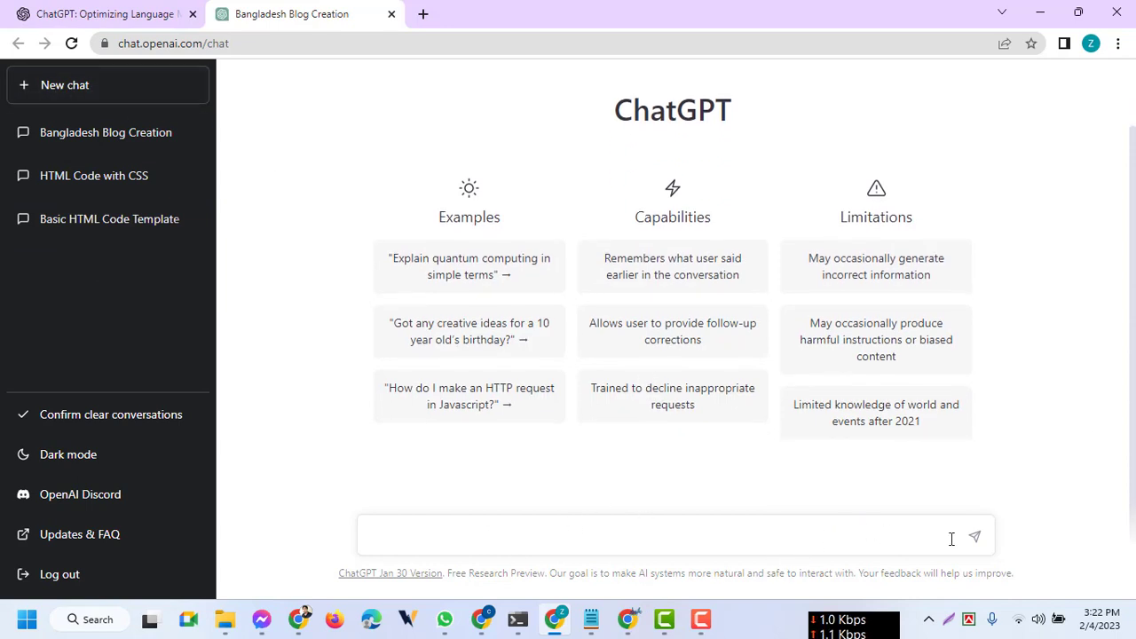
{"action": "left_click", "coordinate": [493, 529]}
{"action": "type", "text": "write an "}
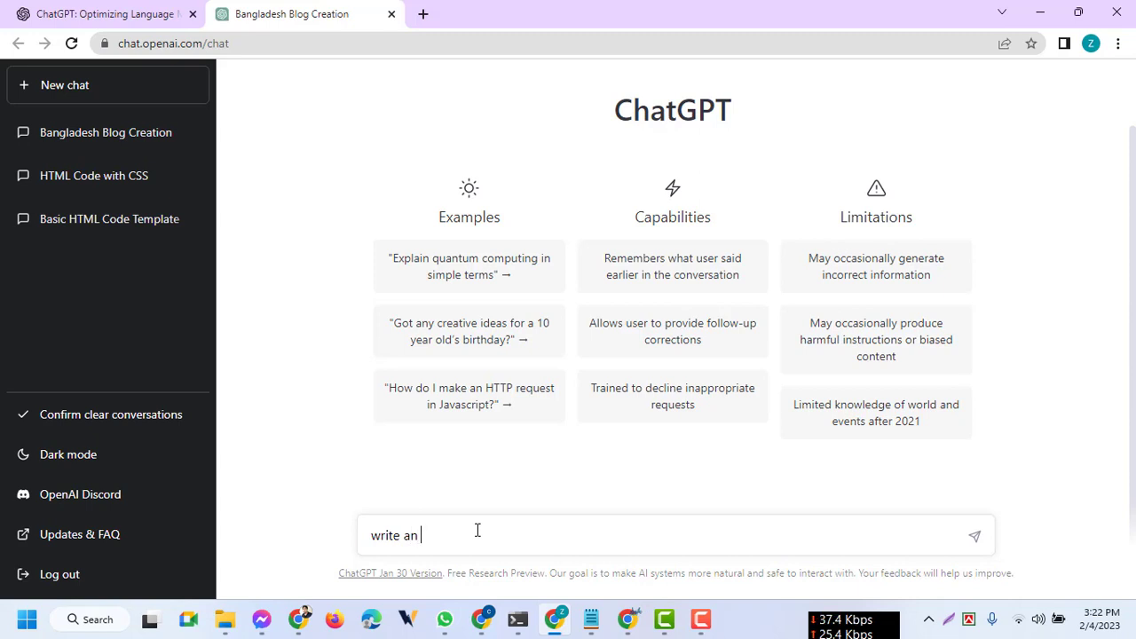
{"action": "type", "text": "essay on"}
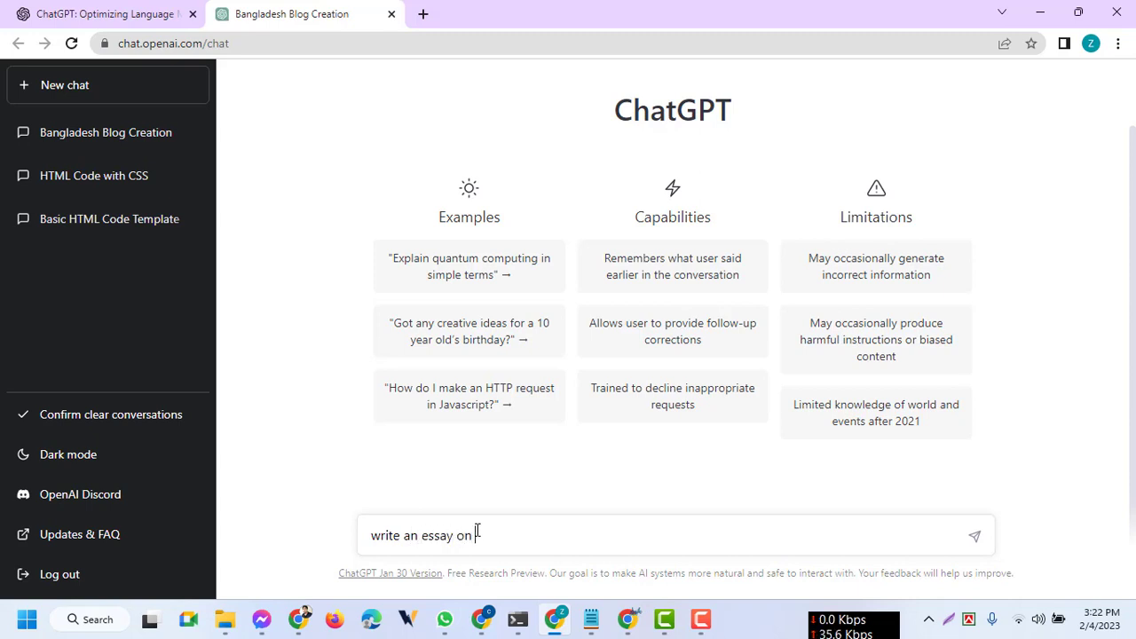
{"action": "type", "text": " COV"}
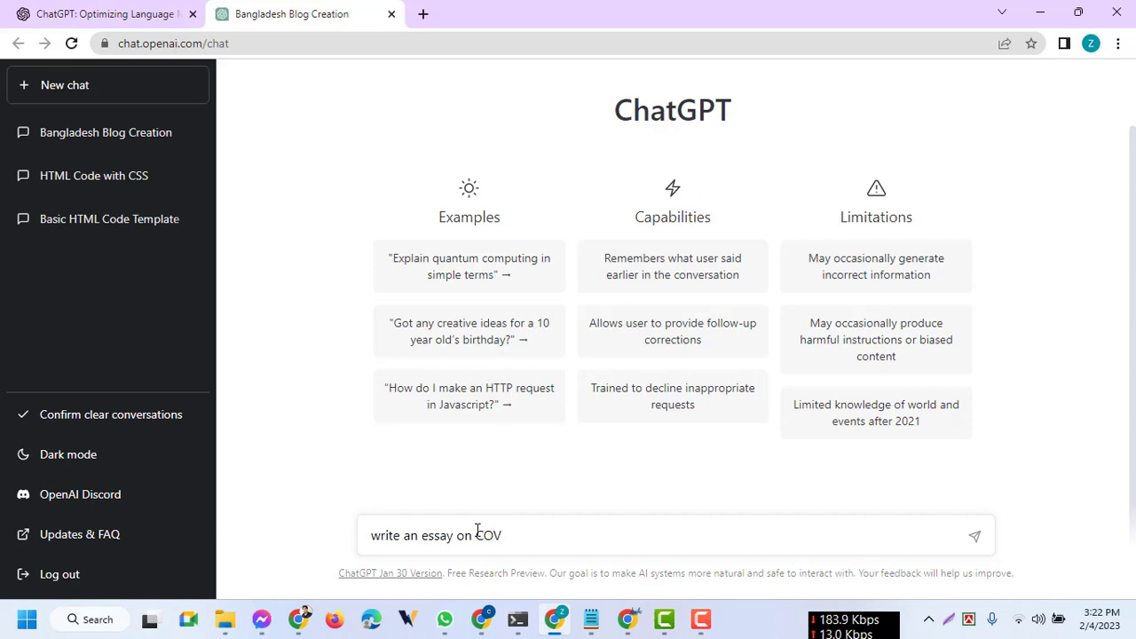
{"action": "type", "text": "W"}
{"action": "left_click", "coordinate": [977, 538]}
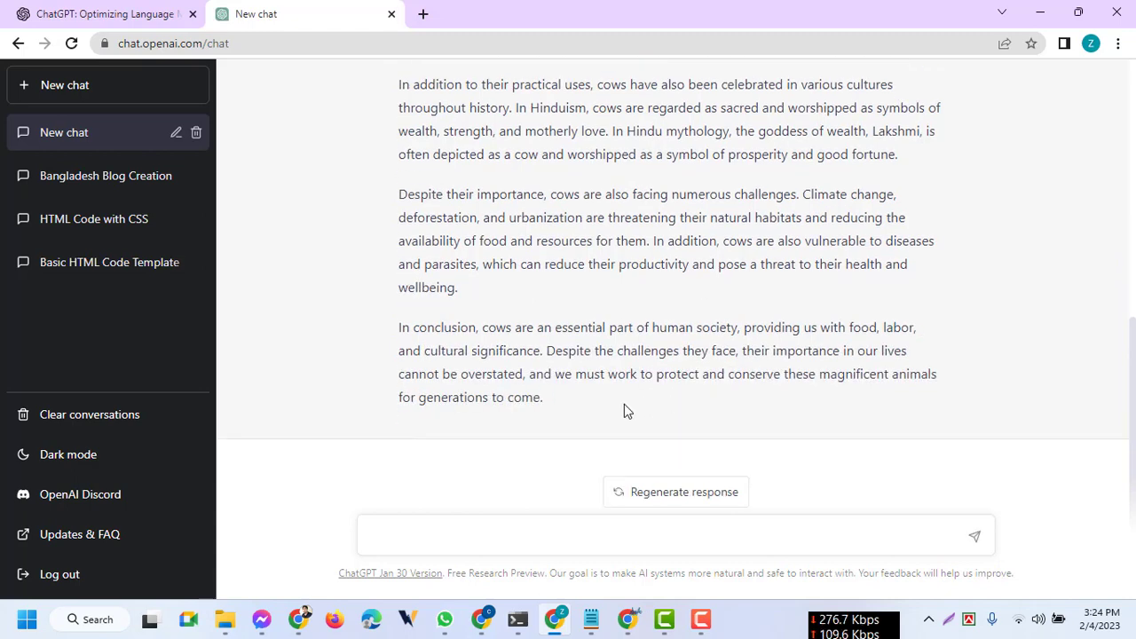
- Select and review the opening paragraphs of the cow essay
{"action": "scroll", "coordinate": [547, 373], "scroll_direction": "up", "scroll_amount": 6}
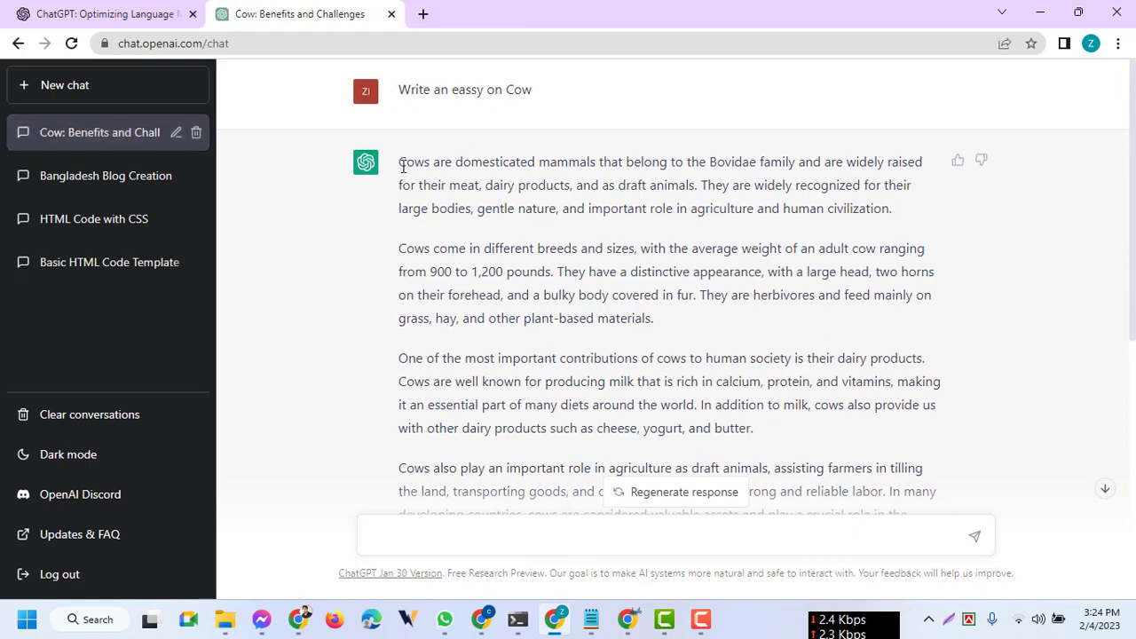
{"action": "left_click_drag", "start_coordinate": [399, 163], "coordinate": [530, 361]}
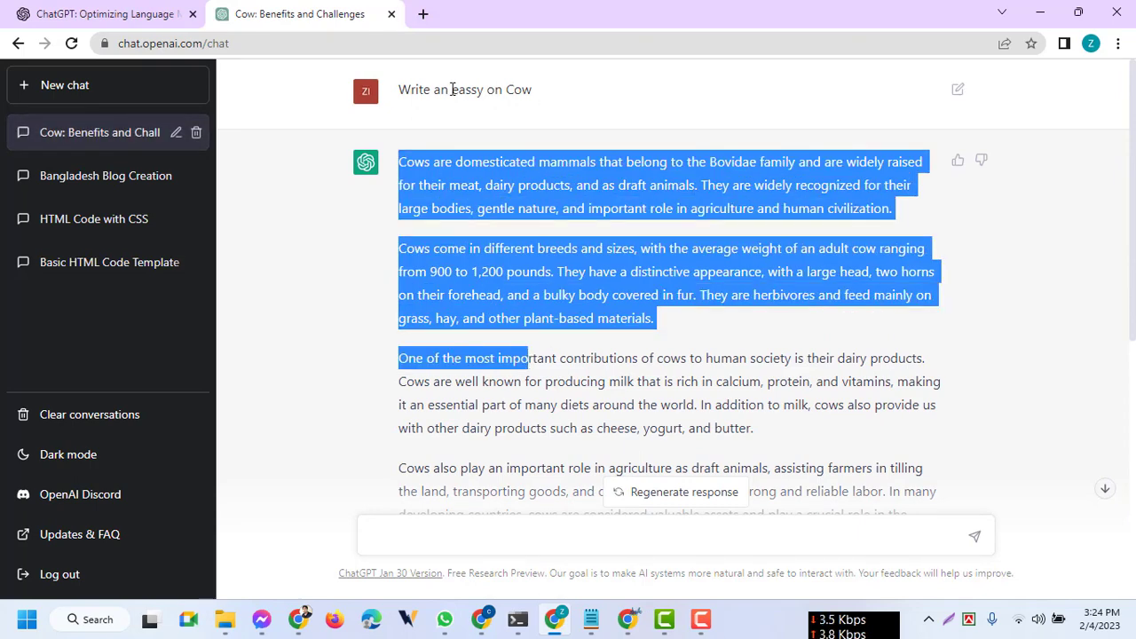
{"action": "left_click", "coordinate": [492, 297]}
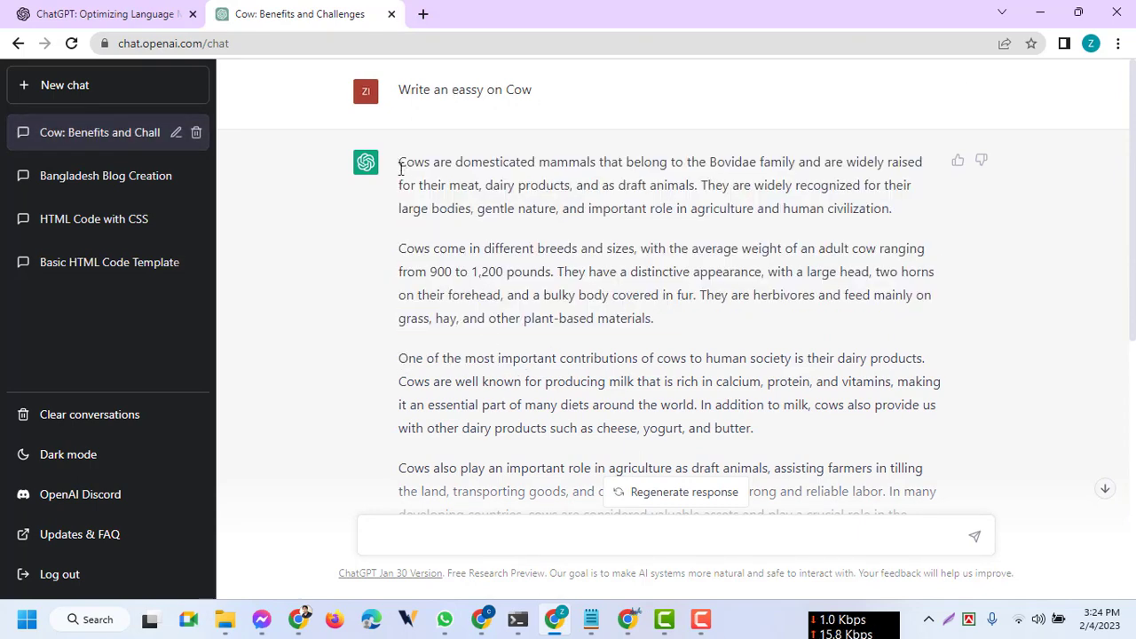
{"action": "left_click_drag", "start_coordinate": [399, 169], "coordinate": [675, 425]}
{"action": "scroll", "coordinate": [674, 451], "scroll_direction": "down", "scroll_amount": 6}
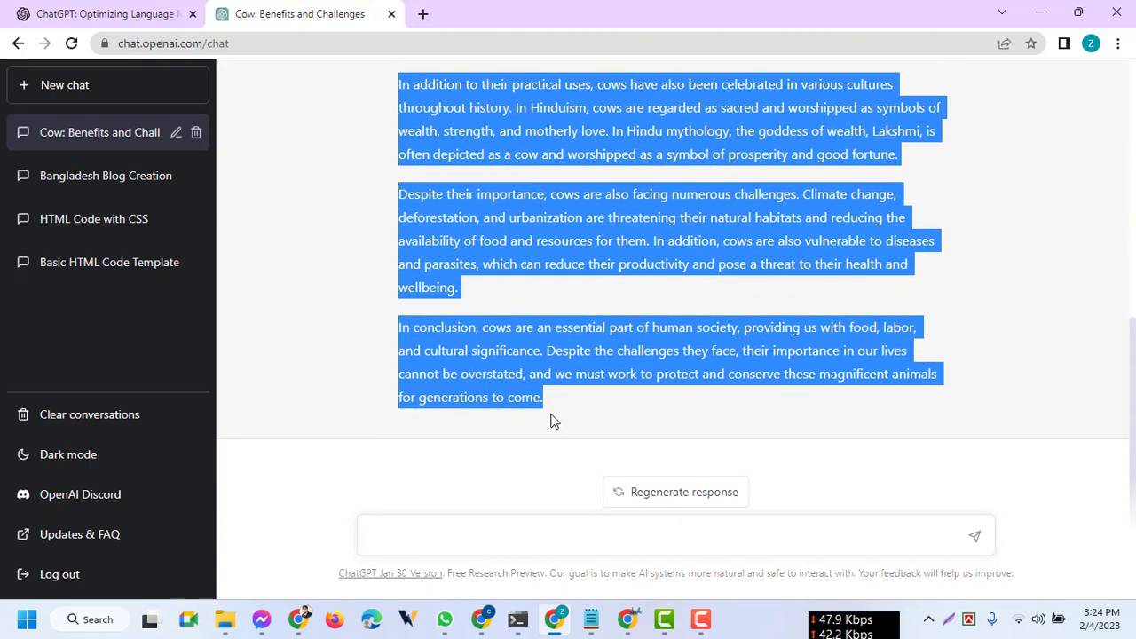
{"action": "left_click", "coordinate": [497, 391]}
- Send 'add more' to extend the essay, then stop the continuation partway
{"action": "left_click", "coordinate": [439, 530]}
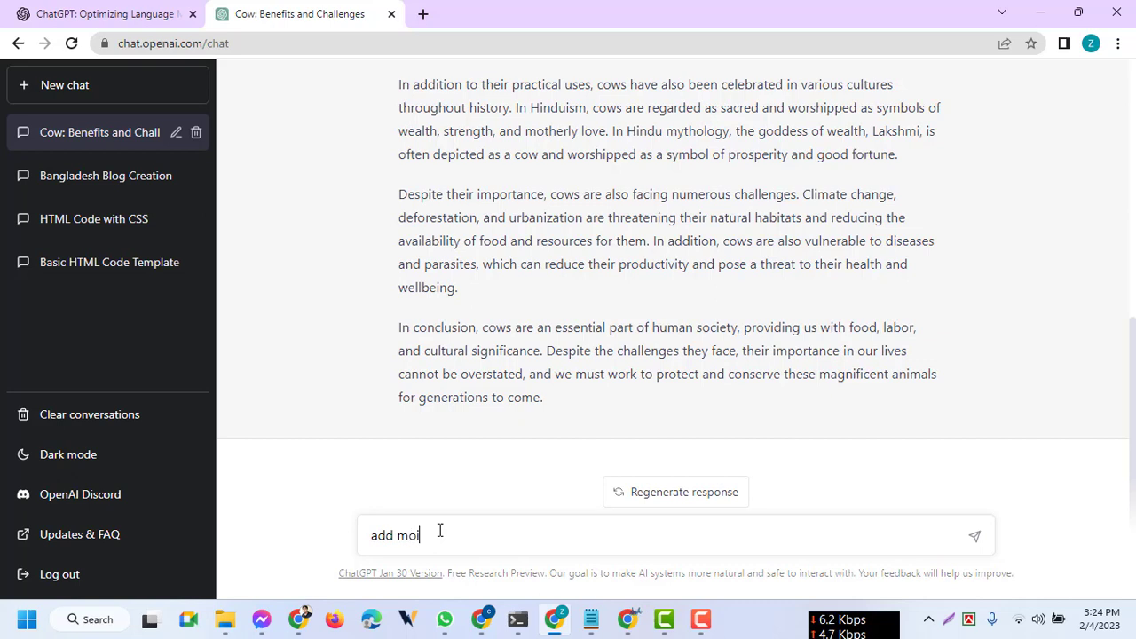
{"action": "type", "text": "add moi"}
{"action": "key", "text": "BackSpace"}
{"action": "type", "text": "re"}
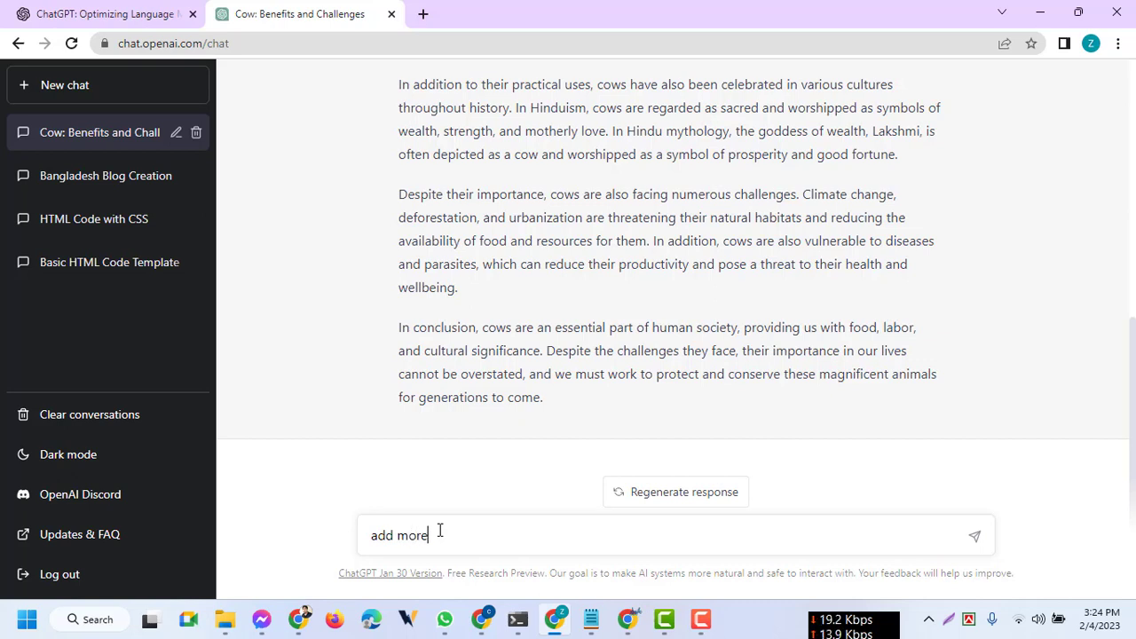
{"action": "left_click", "coordinate": [976, 540]}
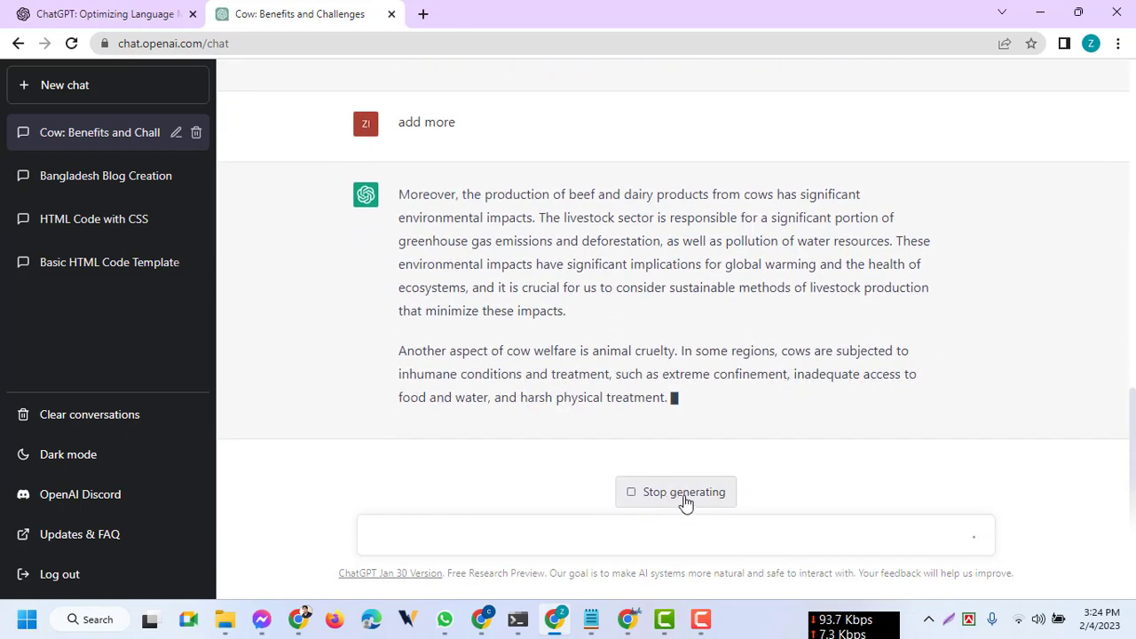
{"action": "left_click", "coordinate": [683, 493]}
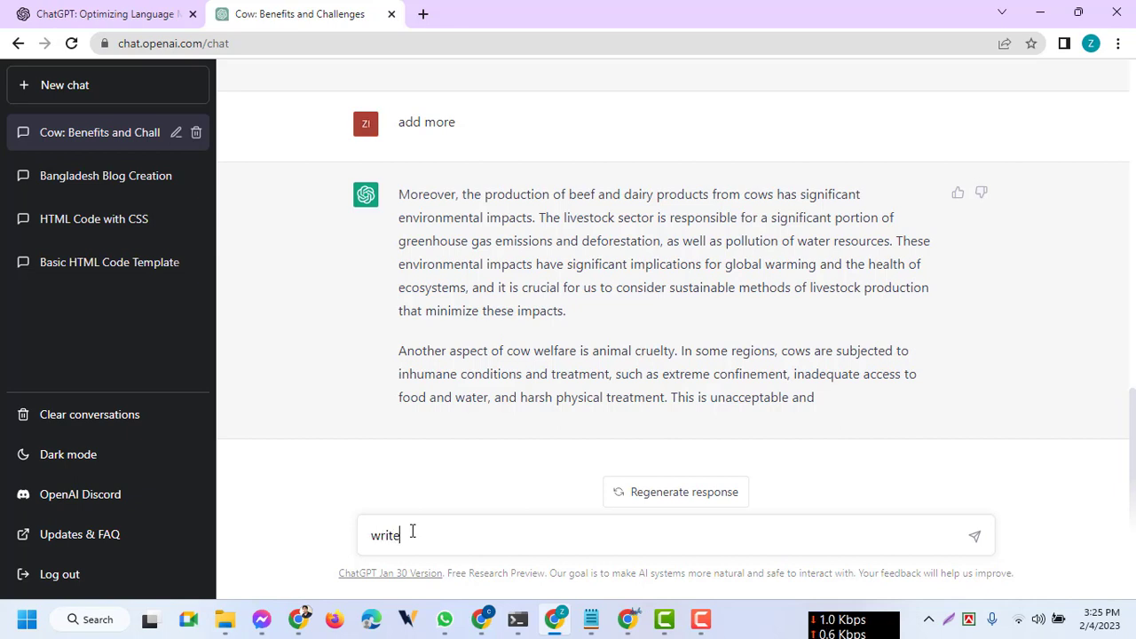
- Request basic HTML code and review the header, navigation, main and footer template returned
{"action": "type", "text": "a"}
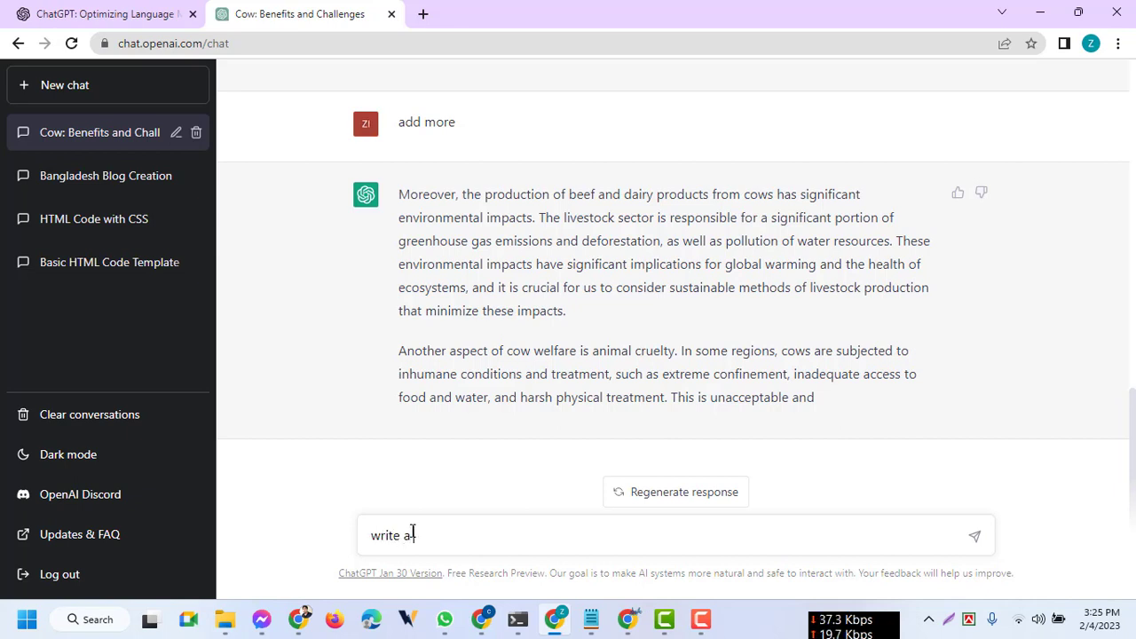
{"action": "type", "text": " basic"}
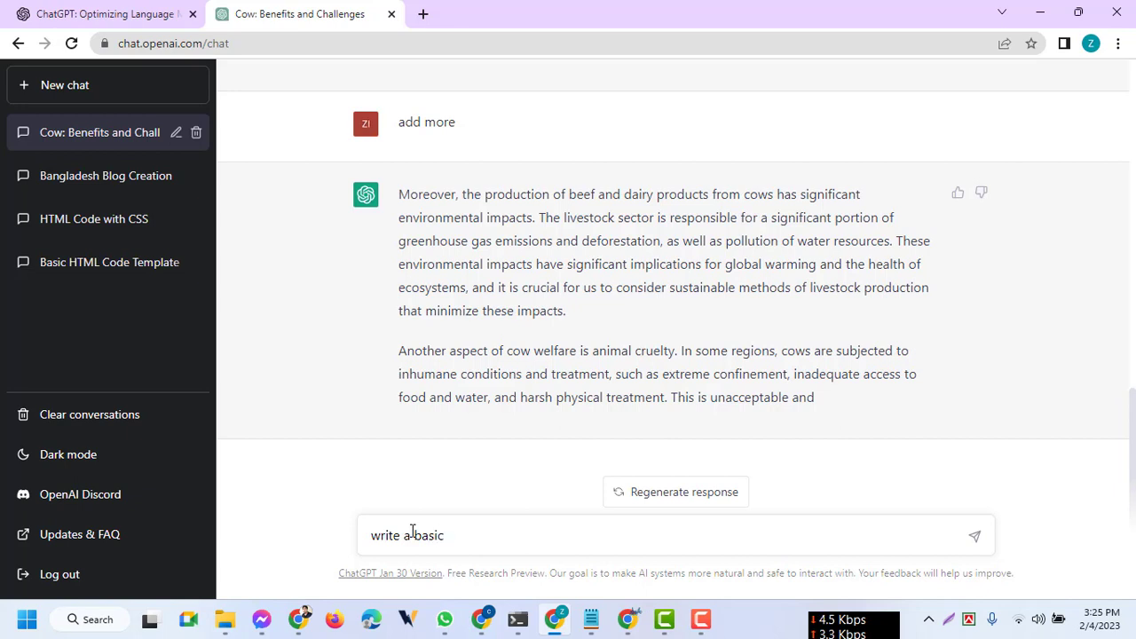
{"action": "type", "text": " html code"}
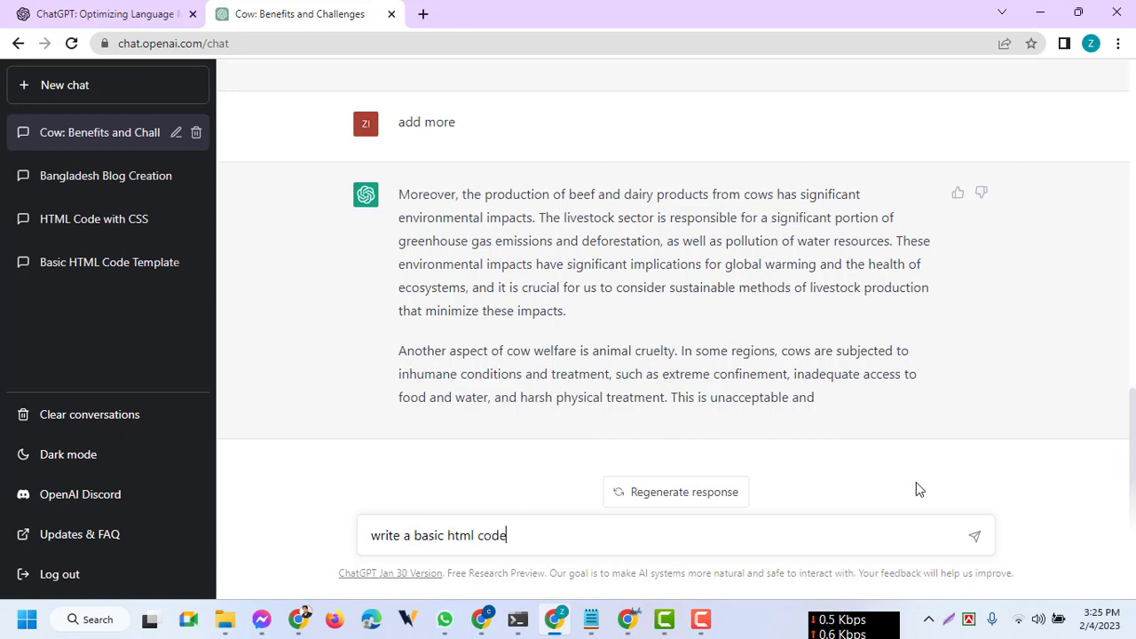
{"action": "left_click", "coordinate": [970, 540]}
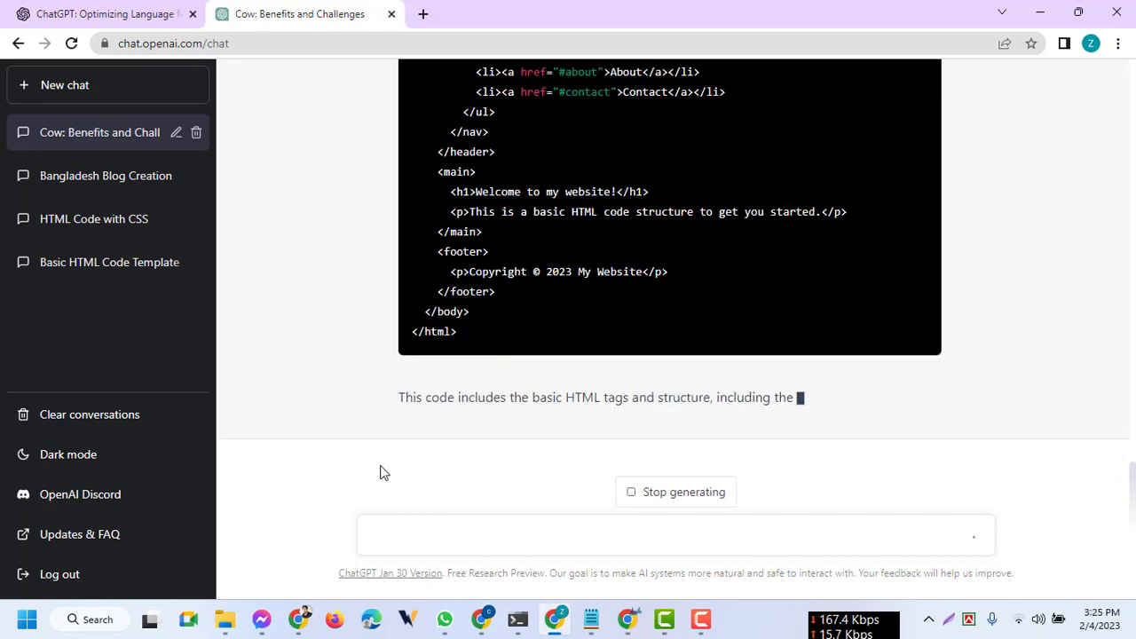
{"action": "scroll", "coordinate": [488, 275], "scroll_direction": "up", "scroll_amount": 2}
{"action": "scroll", "coordinate": [520, 213], "scroll_direction": "up", "scroll_amount": 2}
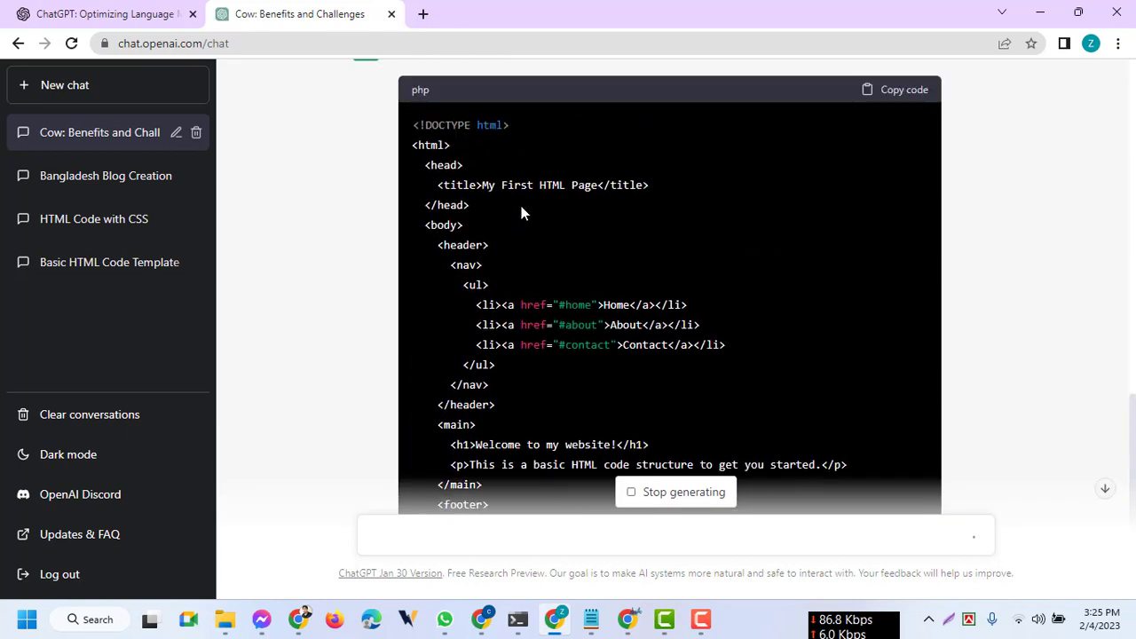
{"action": "scroll", "coordinate": [507, 257], "scroll_direction": "down", "scroll_amount": 3}
{"action": "scroll", "coordinate": [508, 257], "scroll_direction": "down", "scroll_amount": 2}
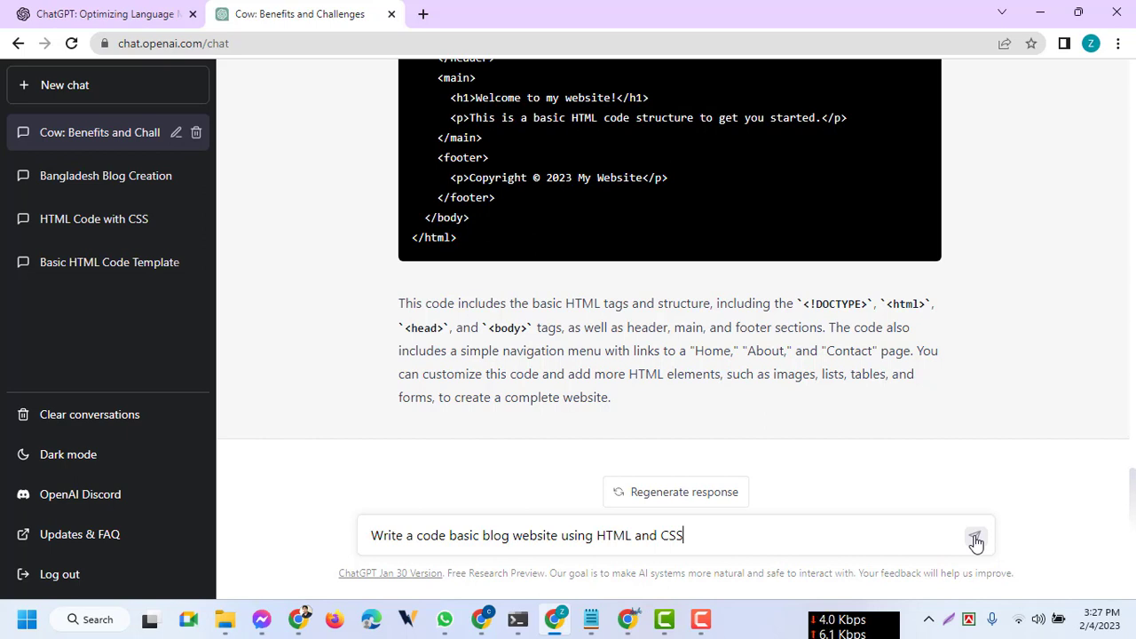
- Send the blog website HTML and CSS request, copy the resulting HTML code, and minimise Chrome
{"action": "left_click", "coordinate": [975, 543]}
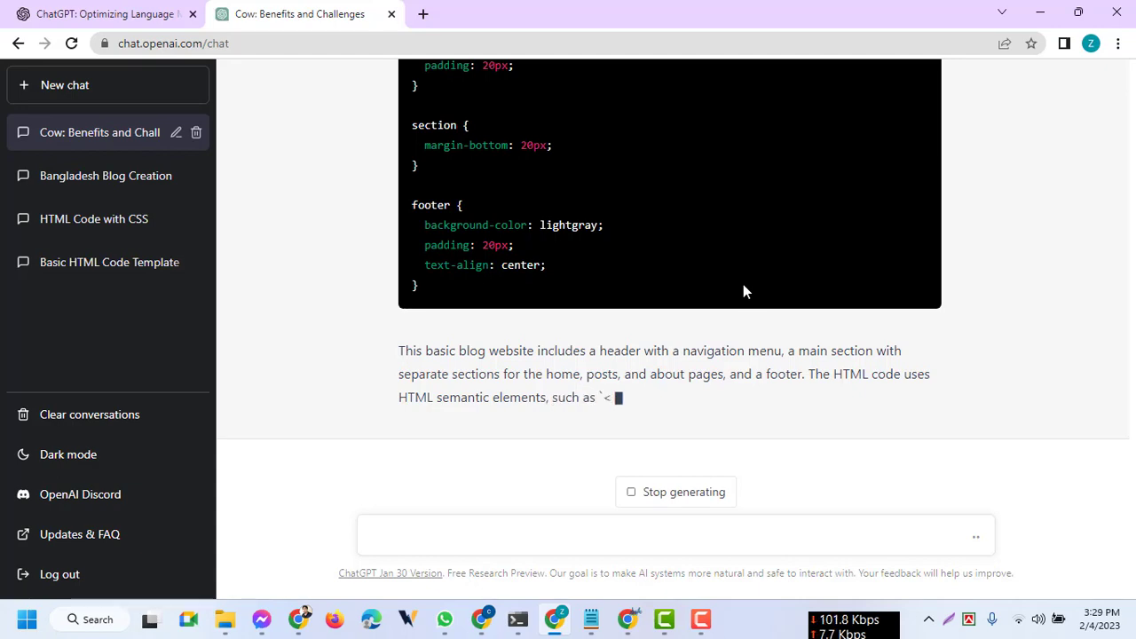
{"action": "scroll", "coordinate": [743, 284], "scroll_direction": "up", "scroll_amount": 8}
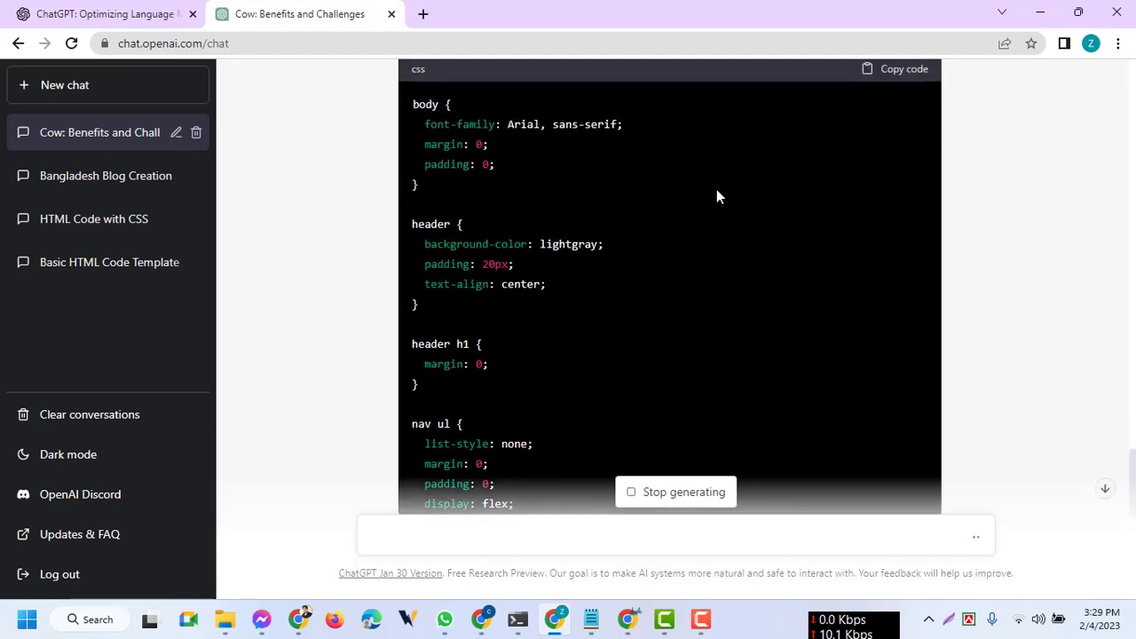
{"action": "scroll", "coordinate": [716, 189], "scroll_direction": "up", "scroll_amount": 15}
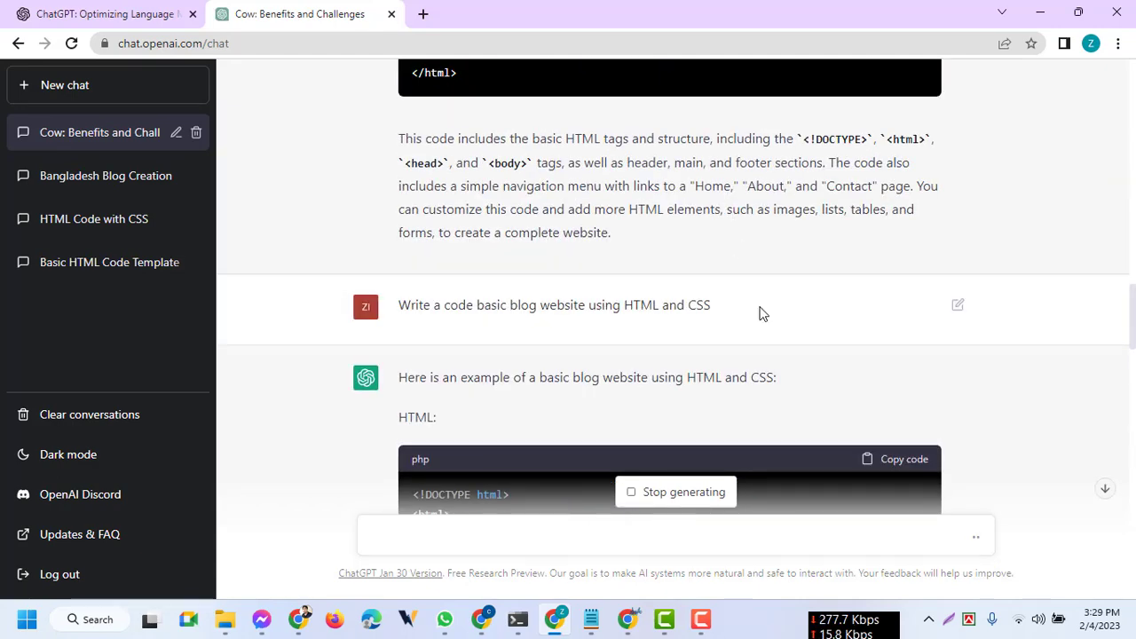
{"action": "scroll", "coordinate": [760, 312], "scroll_direction": "down", "scroll_amount": 2}
{"action": "left_click", "coordinate": [894, 297]}
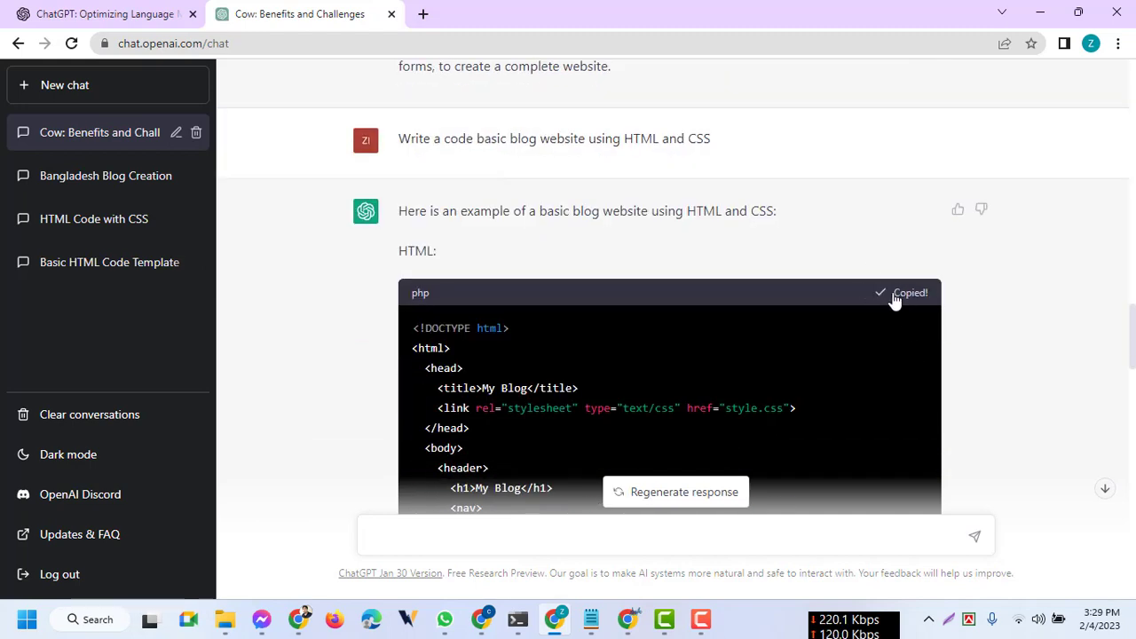
{"action": "left_click", "coordinate": [1039, 12]}
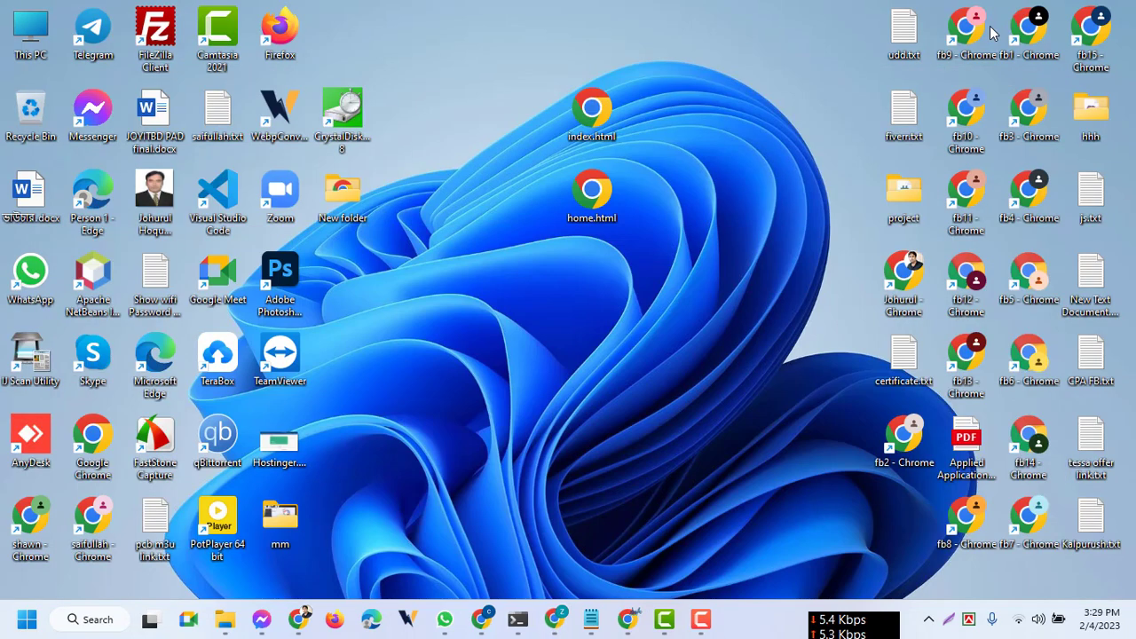
- Create a new folder named 'OPen AI' on the desktop
{"action": "right_click", "coordinate": [677, 156]}
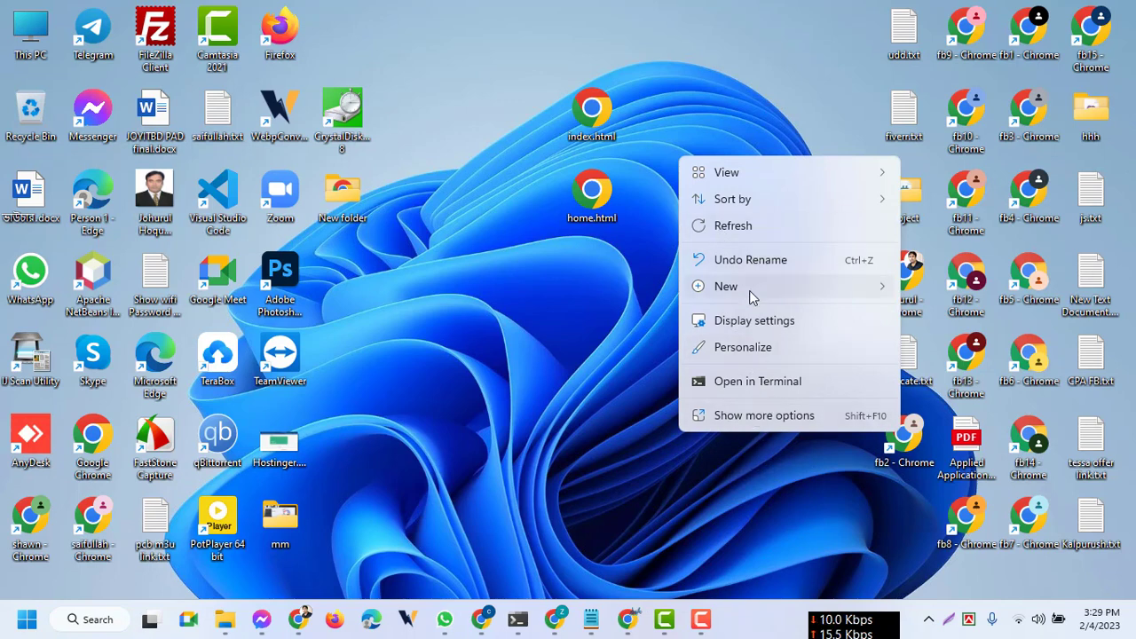
{"action": "mouse_move", "coordinate": [751, 290]}
{"action": "left_click", "coordinate": [915, 289]}
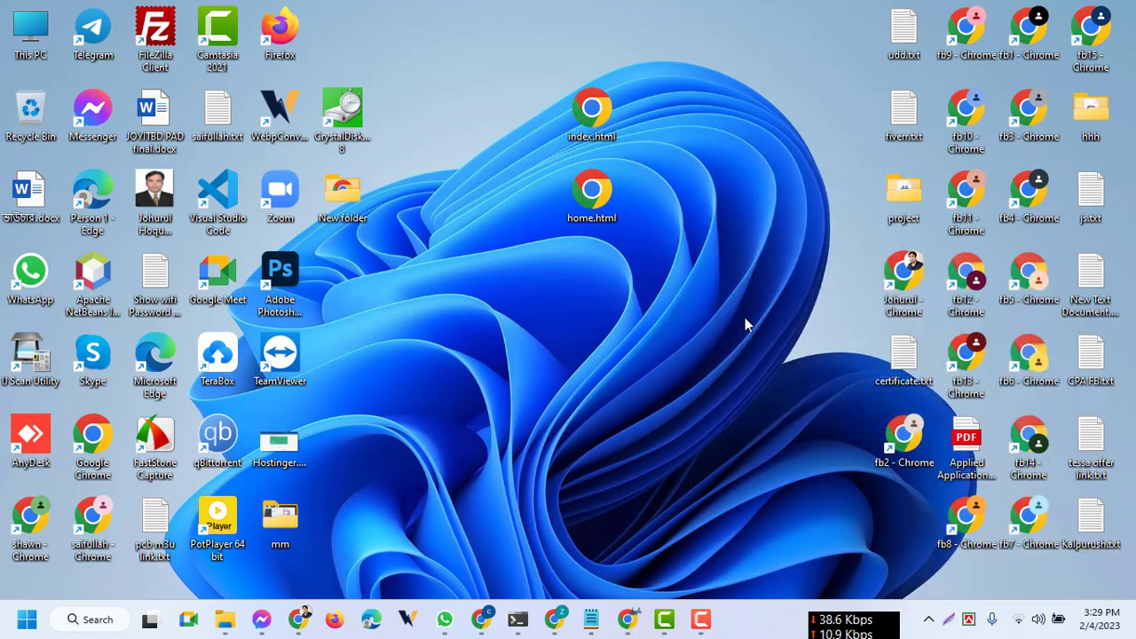
{"action": "type", "text": "OPe"}
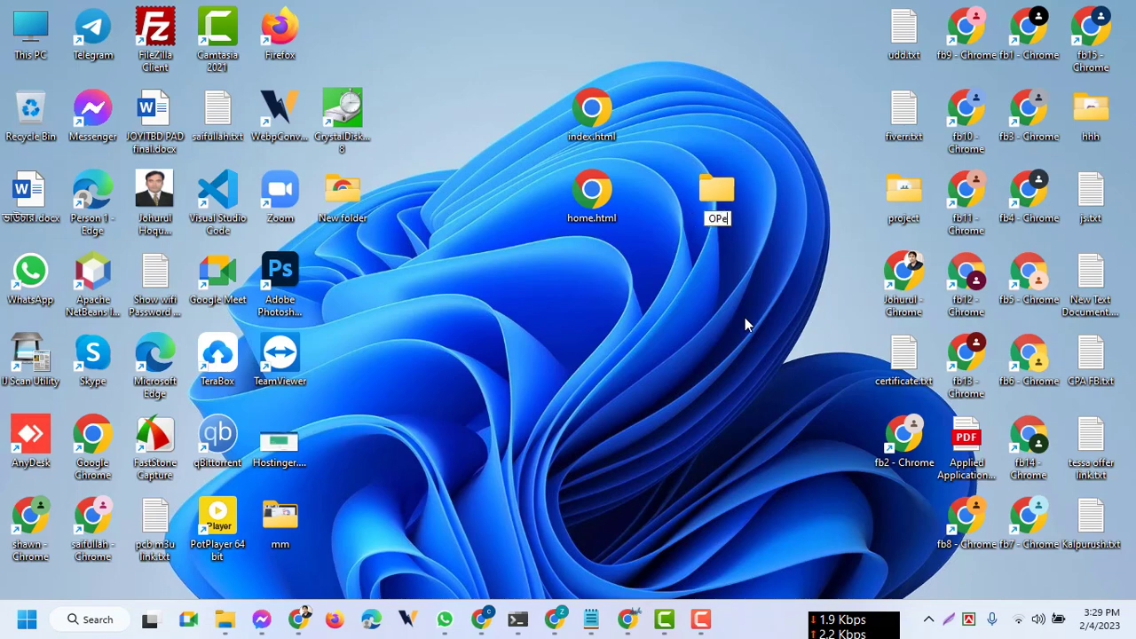
{"action": "type", "text": "n AI"}
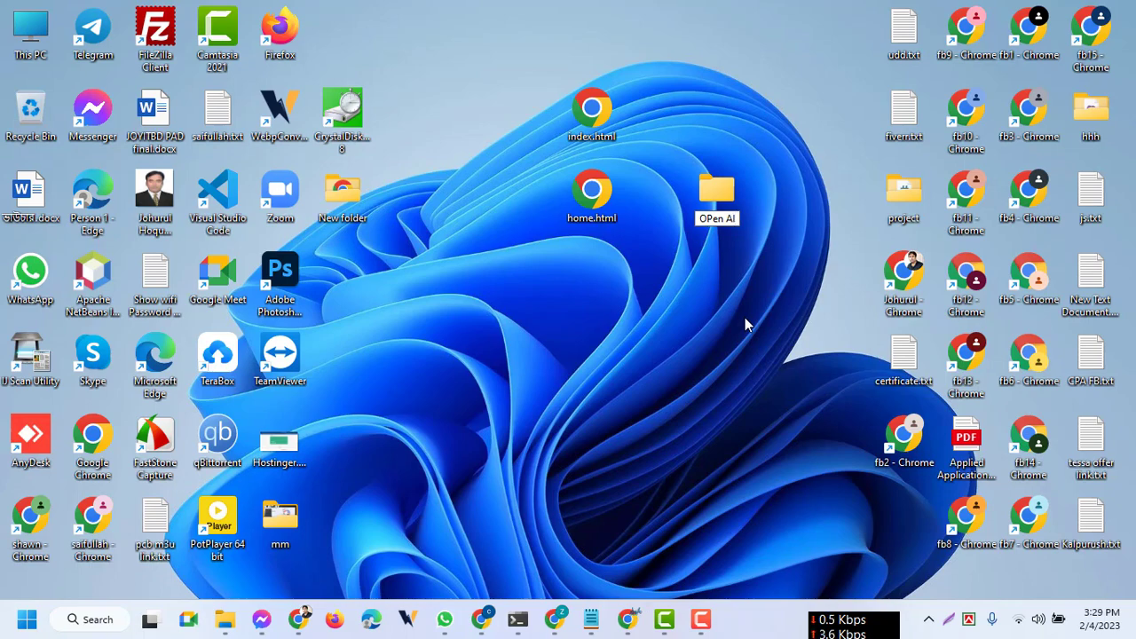
{"action": "key", "text": "Return"}
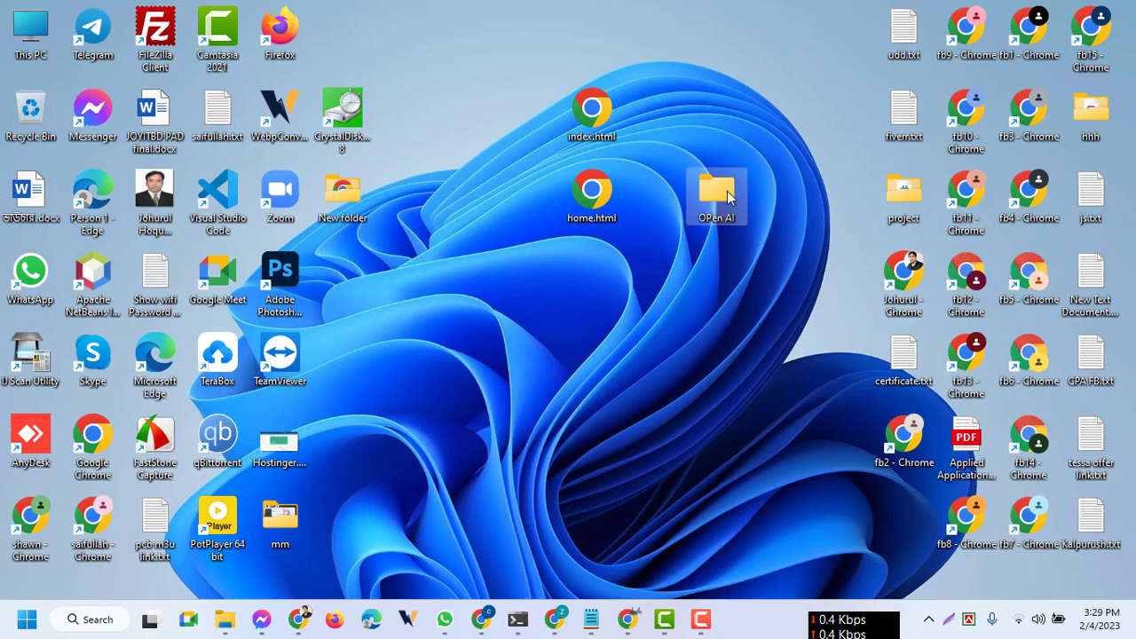
- Inside OPen AI, create a new text document named index
{"action": "double_click", "coordinate": [719, 195]}
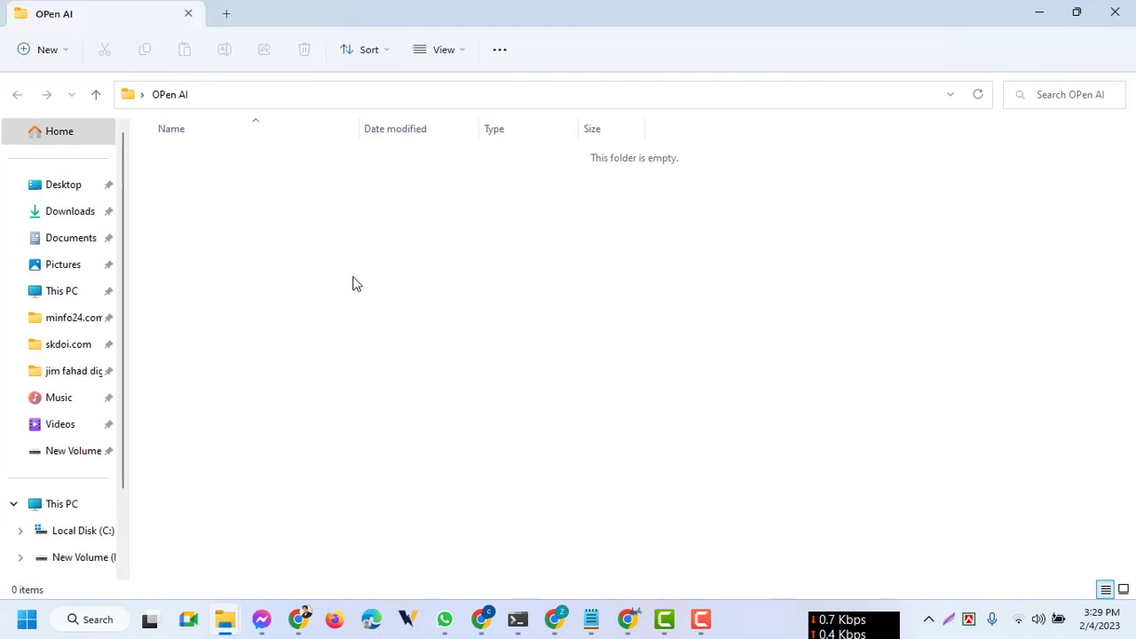
{"action": "right_click", "coordinate": [335, 252]}
{"action": "mouse_move", "coordinate": [399, 379]}
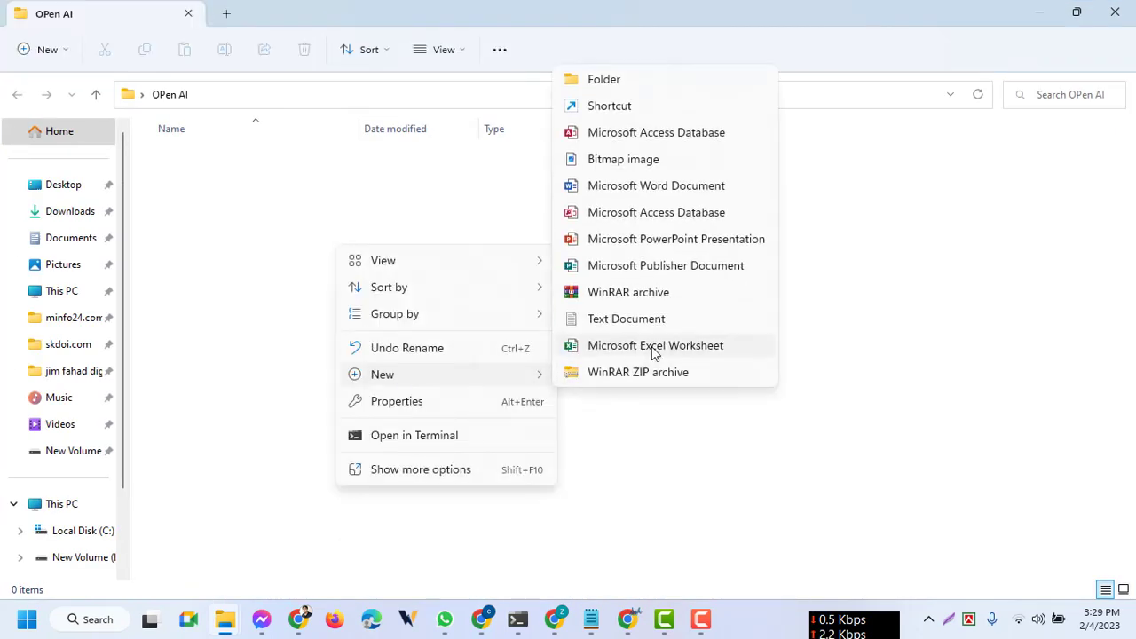
{"action": "left_click", "coordinate": [617, 321]}
{"action": "type", "text": "in"}
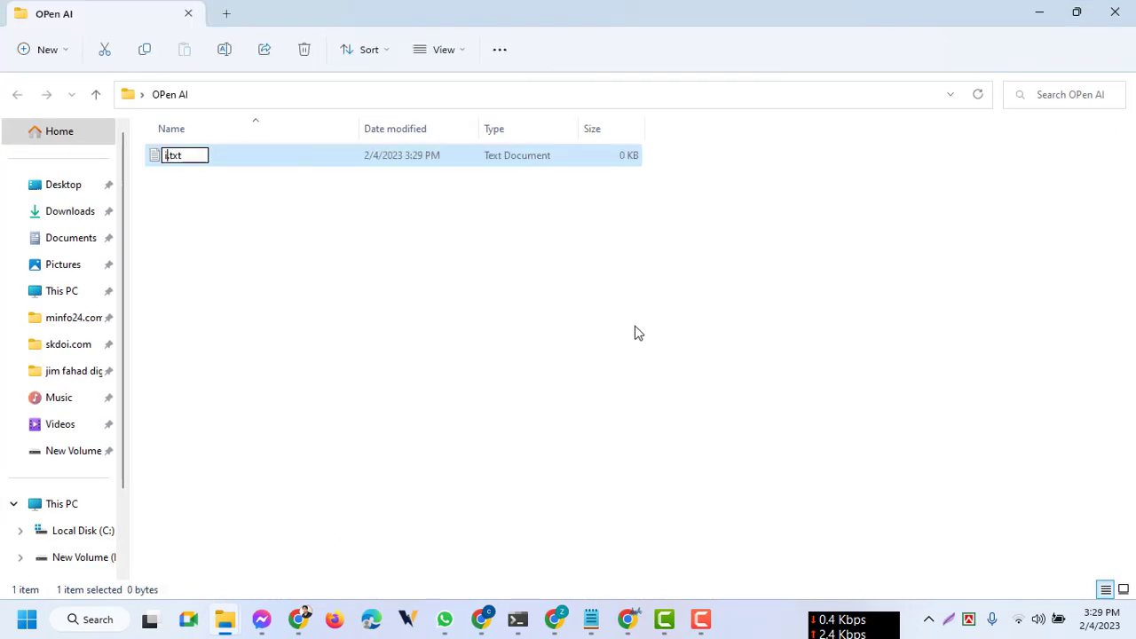
{"action": "type", "text": "dex"}
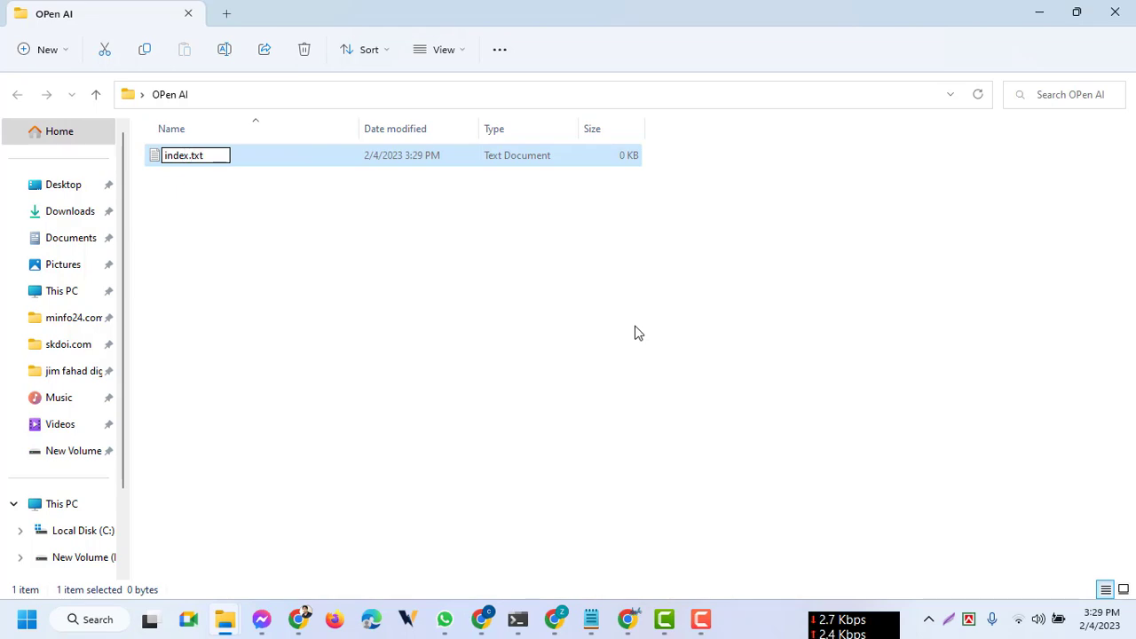
{"action": "key", "text": "Return"}
{"action": "key", "text": "Return"}
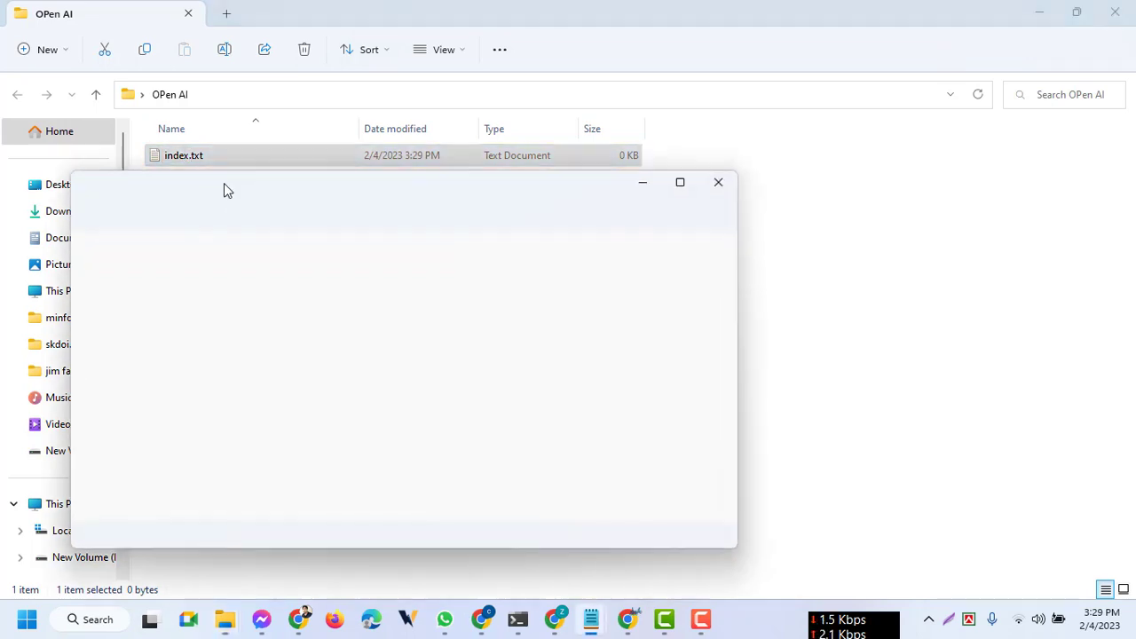
- Paste the blog HTML into index.txt, save it, and close Notepad
{"action": "key", "text": "ctrl+v"}
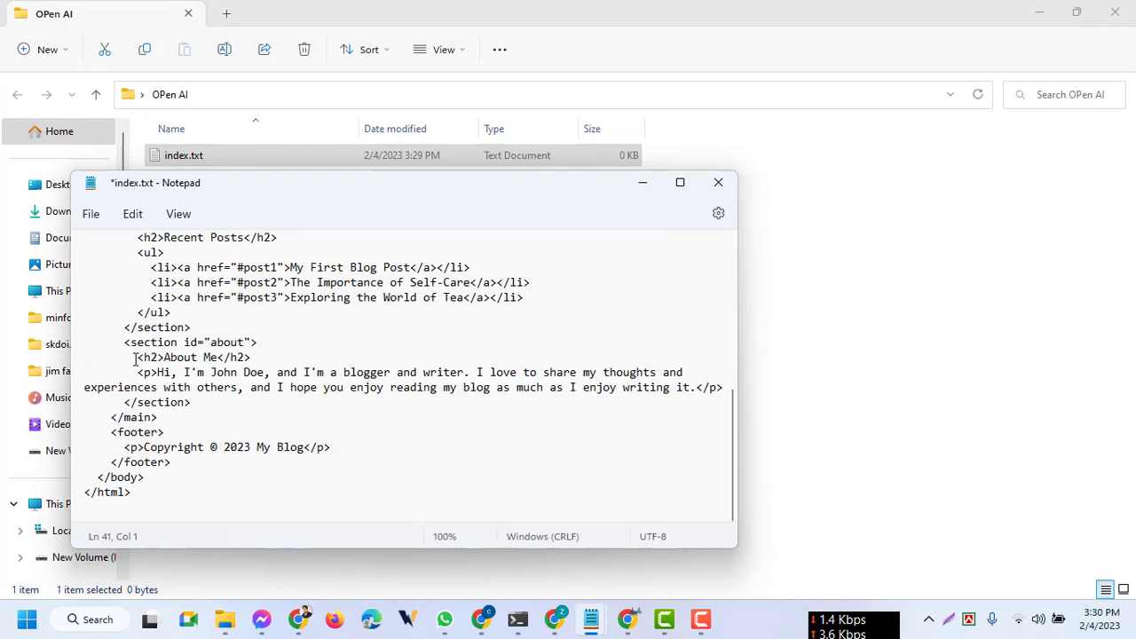
{"action": "key", "text": "ctrl+s"}
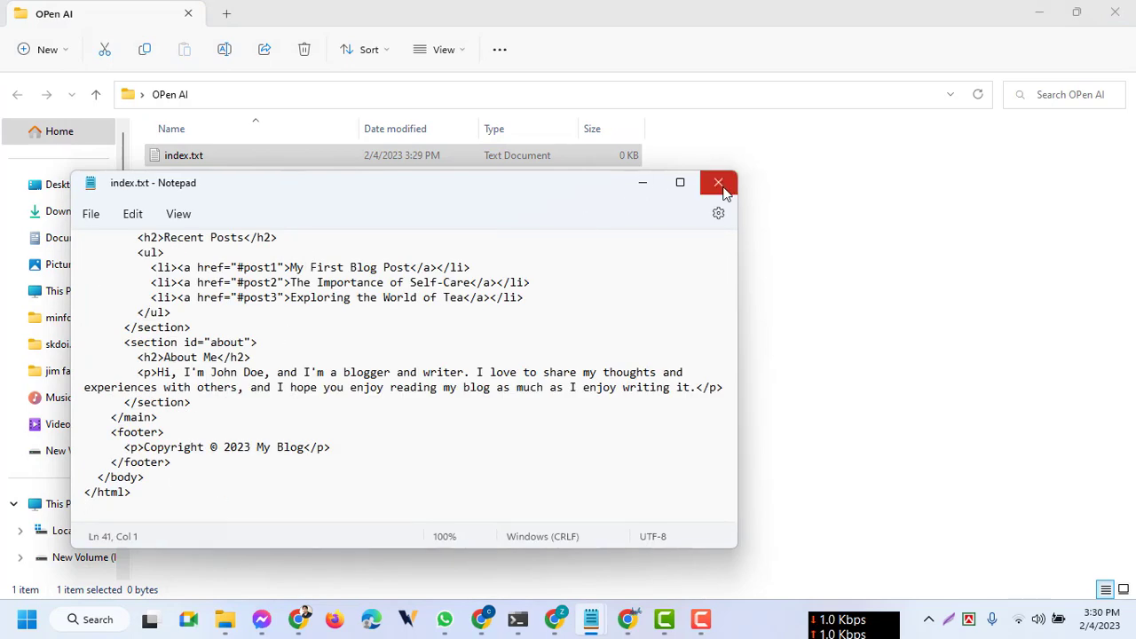
{"action": "left_click", "coordinate": [718, 182]}
{"action": "right_click", "coordinate": [189, 156]}
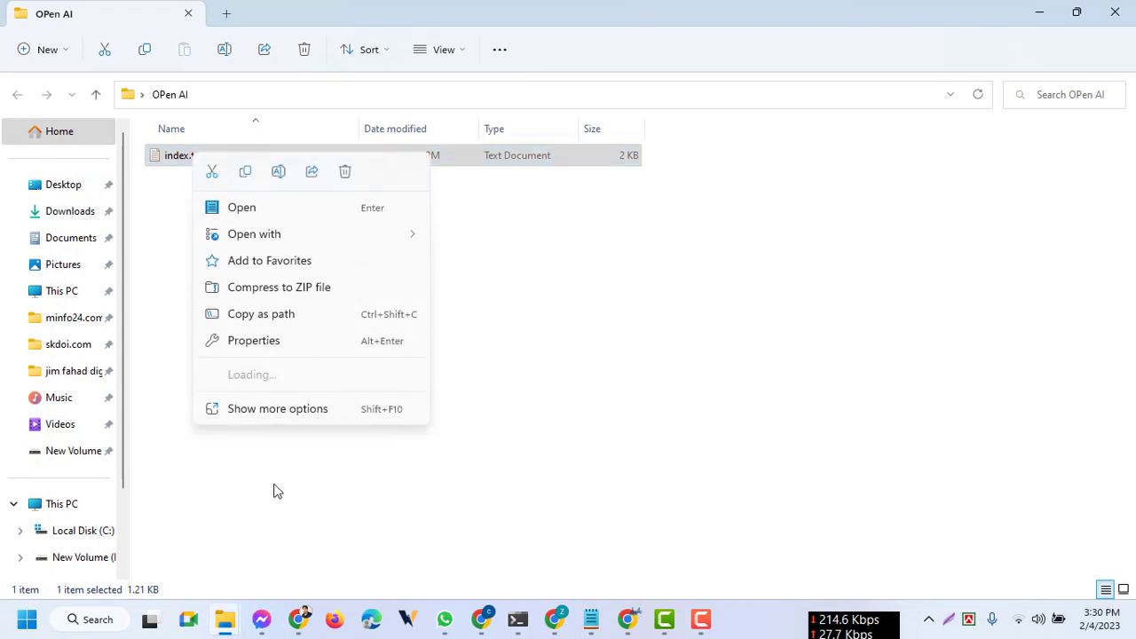
- Rename index.txt to index.html and preview the unstyled My Blog page in Chrome
{"action": "left_click", "coordinate": [279, 171]}
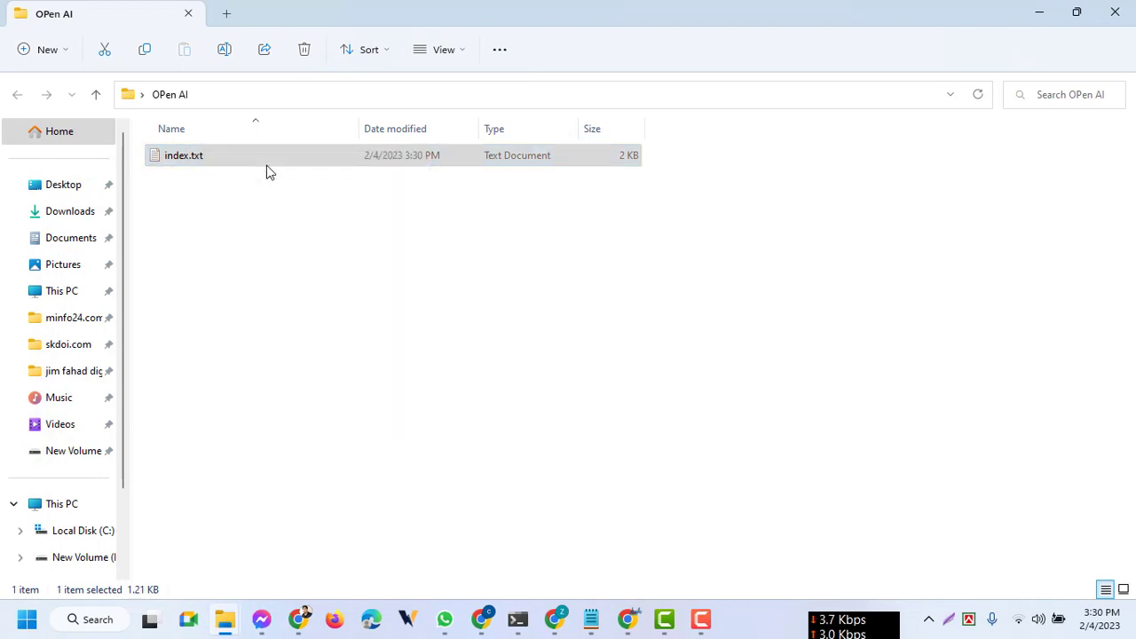
{"action": "right_click", "coordinate": [189, 156]}
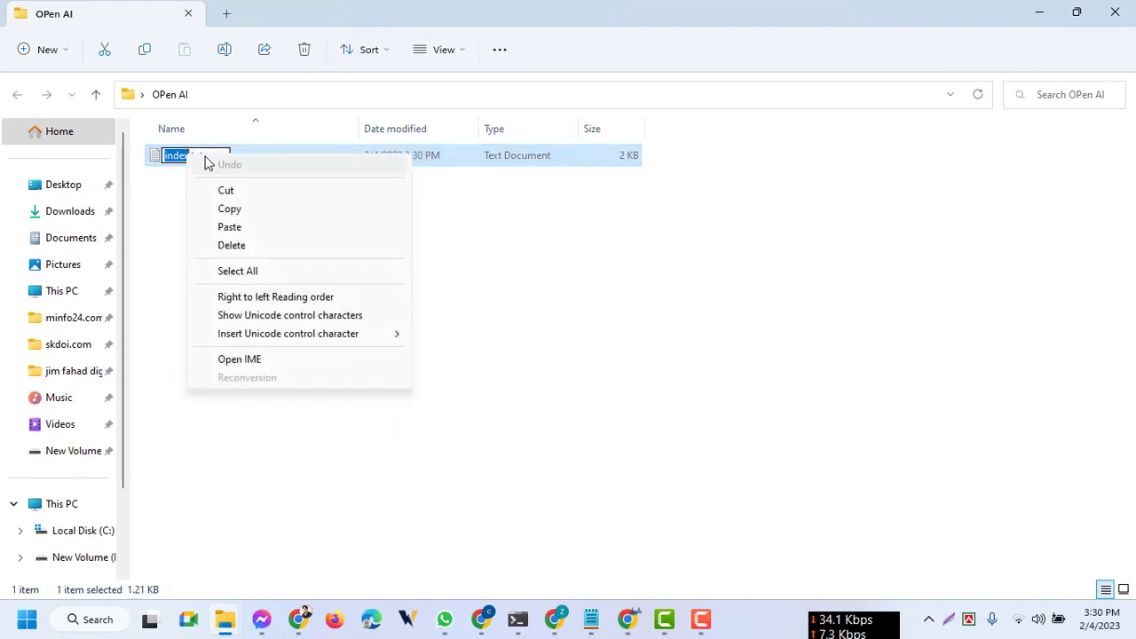
{"action": "left_click", "coordinate": [208, 156]}
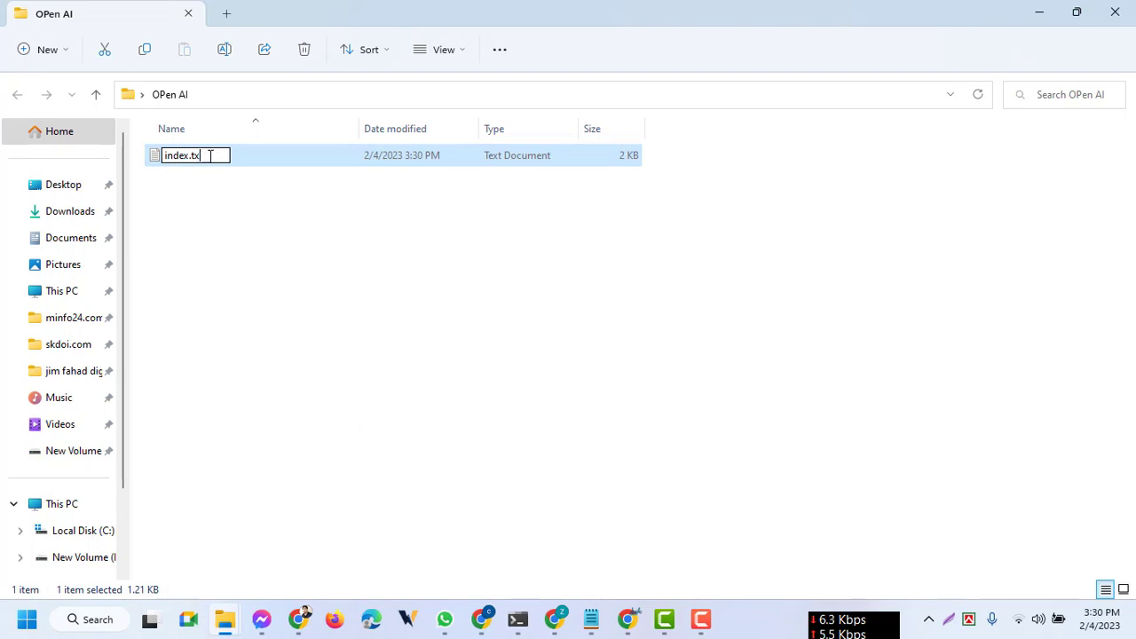
{"action": "type", "text": "html"}
{"action": "key", "text": "Return"}
{"action": "key", "text": "Return"}
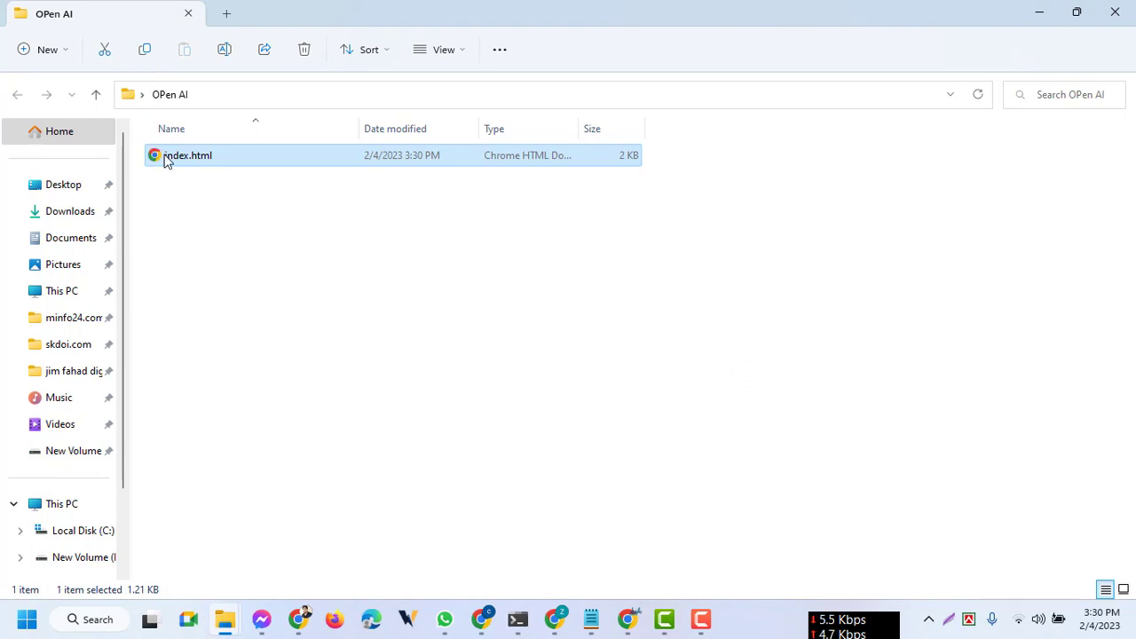
{"action": "double_click", "coordinate": [178, 155]}
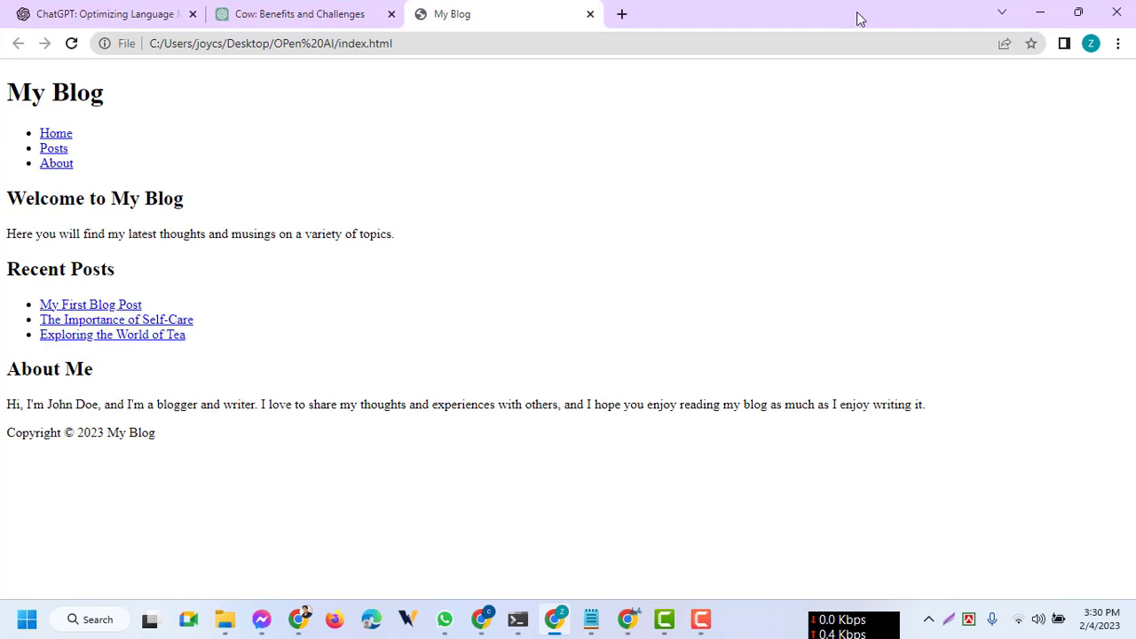
{"action": "left_click", "coordinate": [1036, 12]}
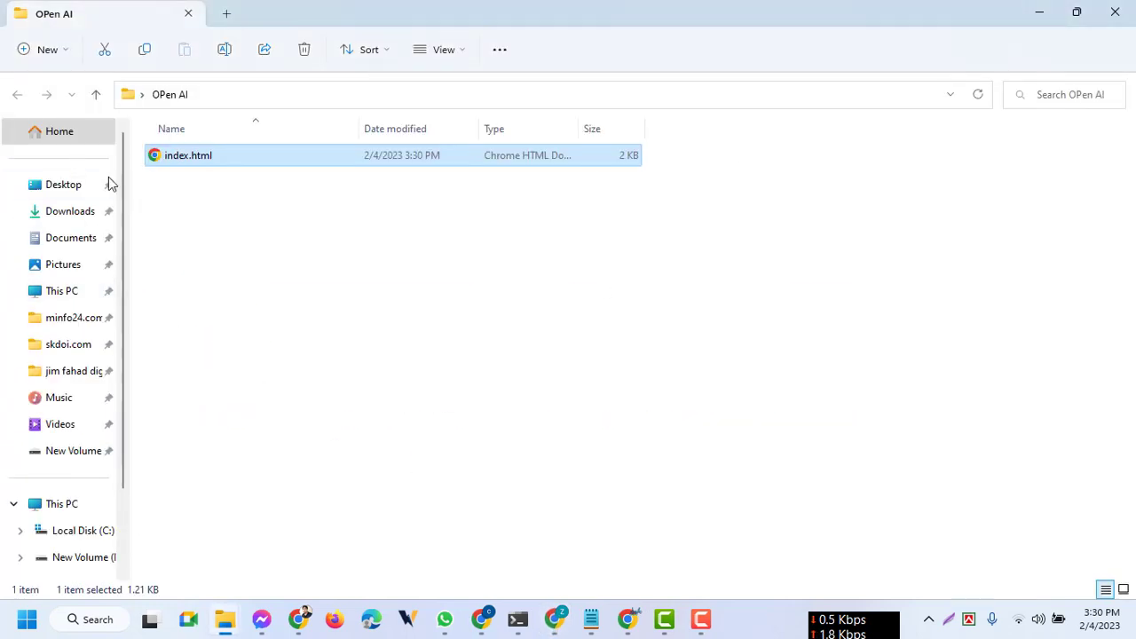
- Create a new empty file named style.css beside index.html
{"action": "right_click", "coordinate": [186, 202]}
{"action": "mouse_move", "coordinate": [243, 330]}
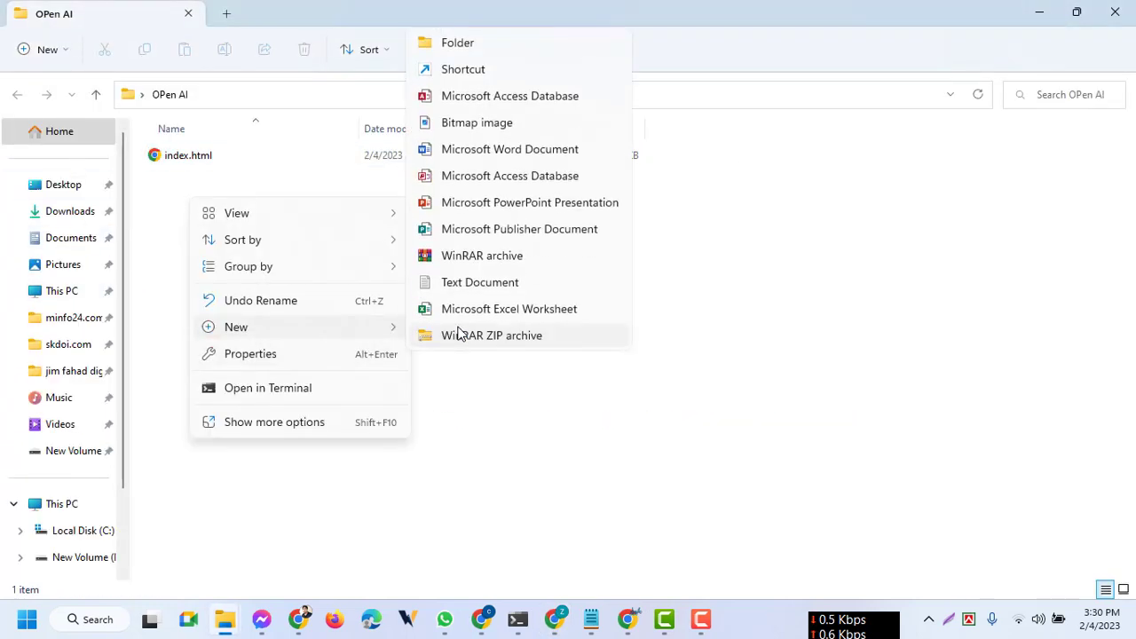
{"action": "left_click", "coordinate": [489, 287]}
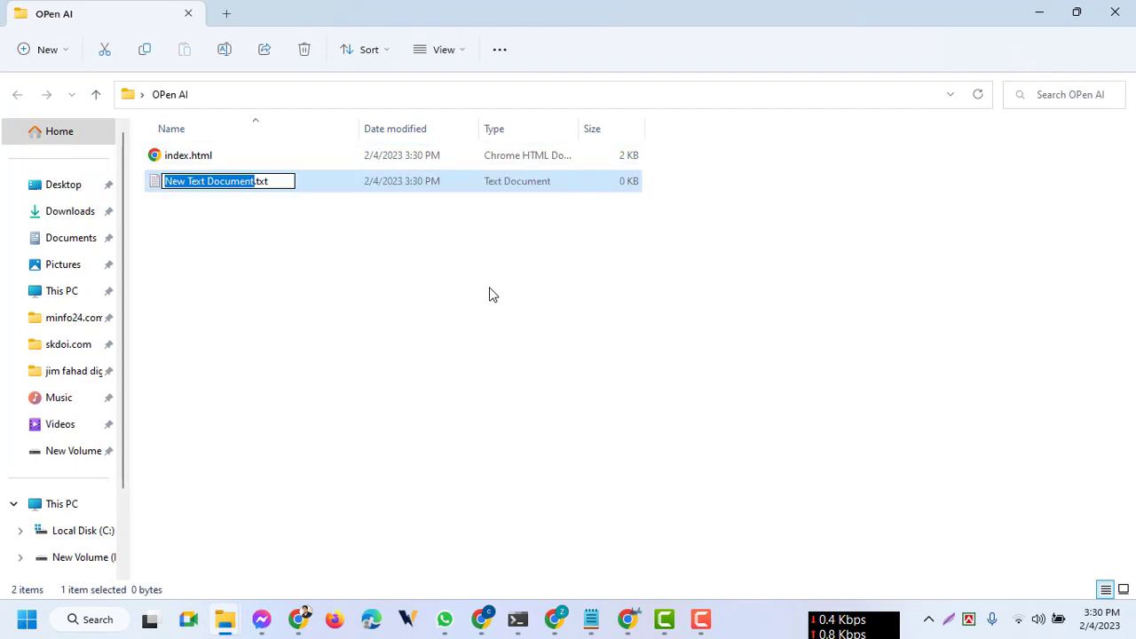
{"action": "type", "text": "sty"}
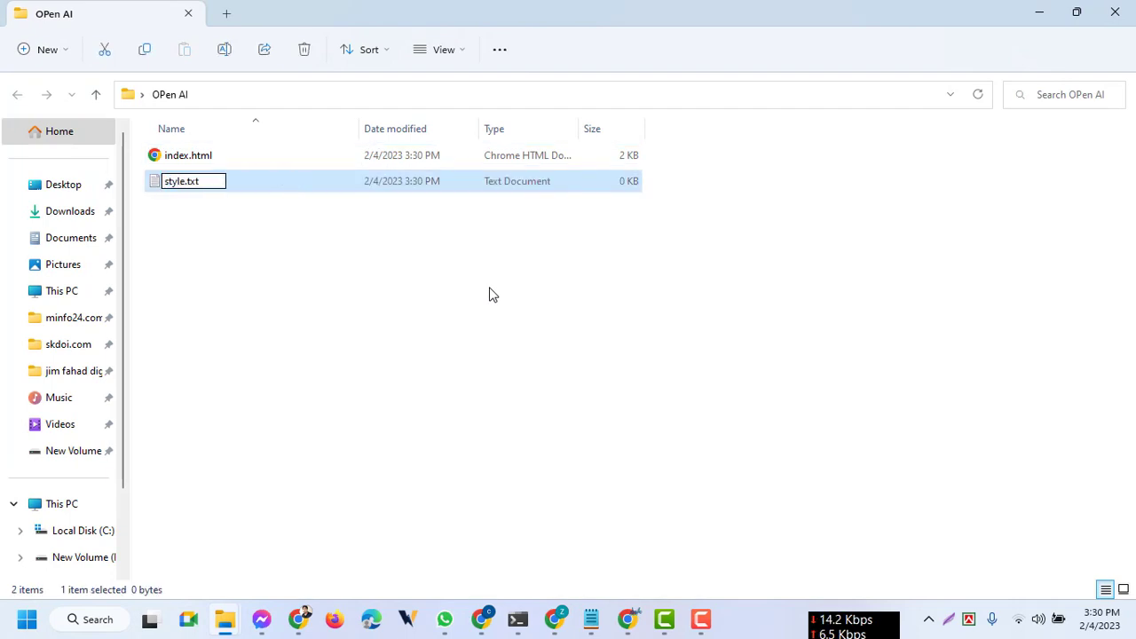
{"action": "type", "text": "lec"}
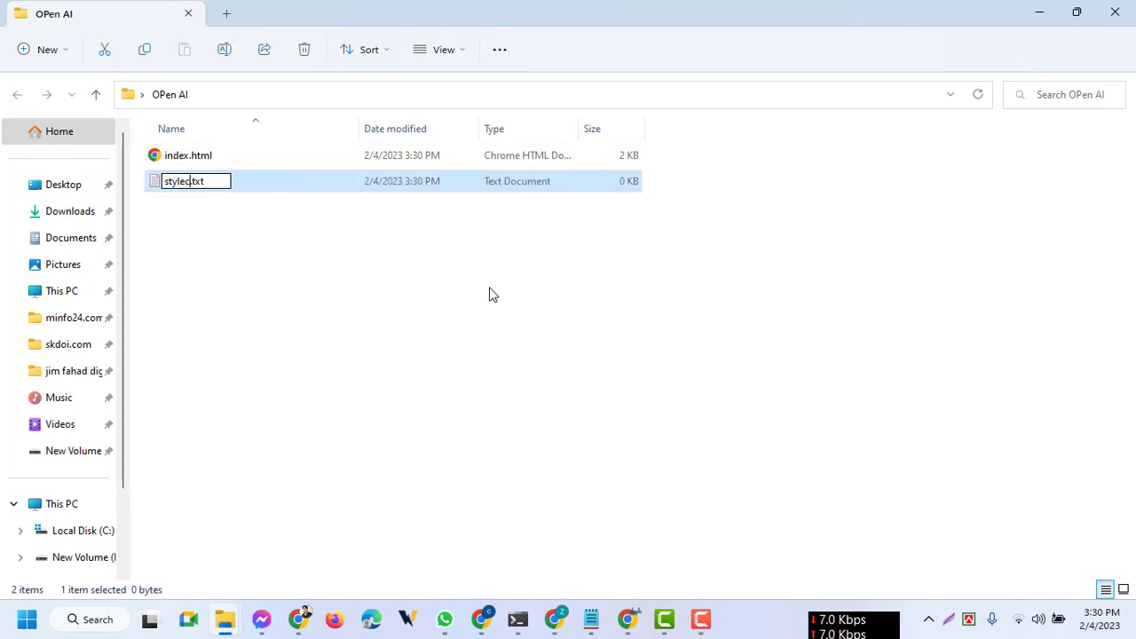
{"action": "key", "text": "BackSpace"}
{"action": "type", "text": "c"}
{"action": "key", "text": "BackSpace"}
{"action": "key", "text": "BackSpace"}
{"action": "key", "text": "Return"}
{"action": "key", "text": "Return"}
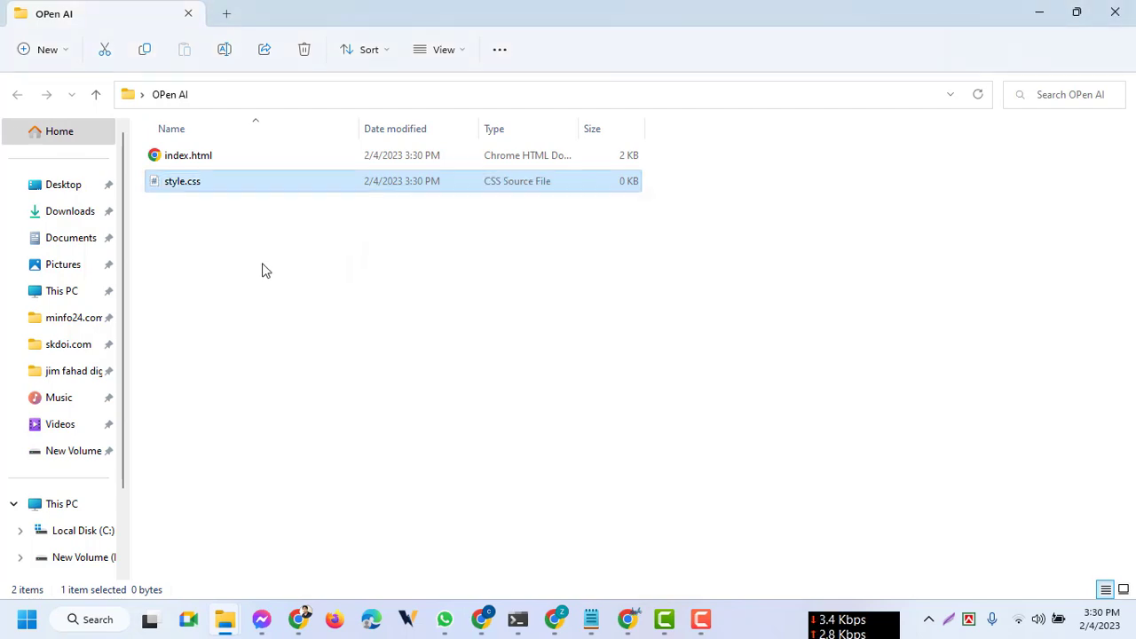
- Bring the unstyled My Blog preview in Chrome back to the front
{"action": "right_click", "coordinate": [191, 188]}
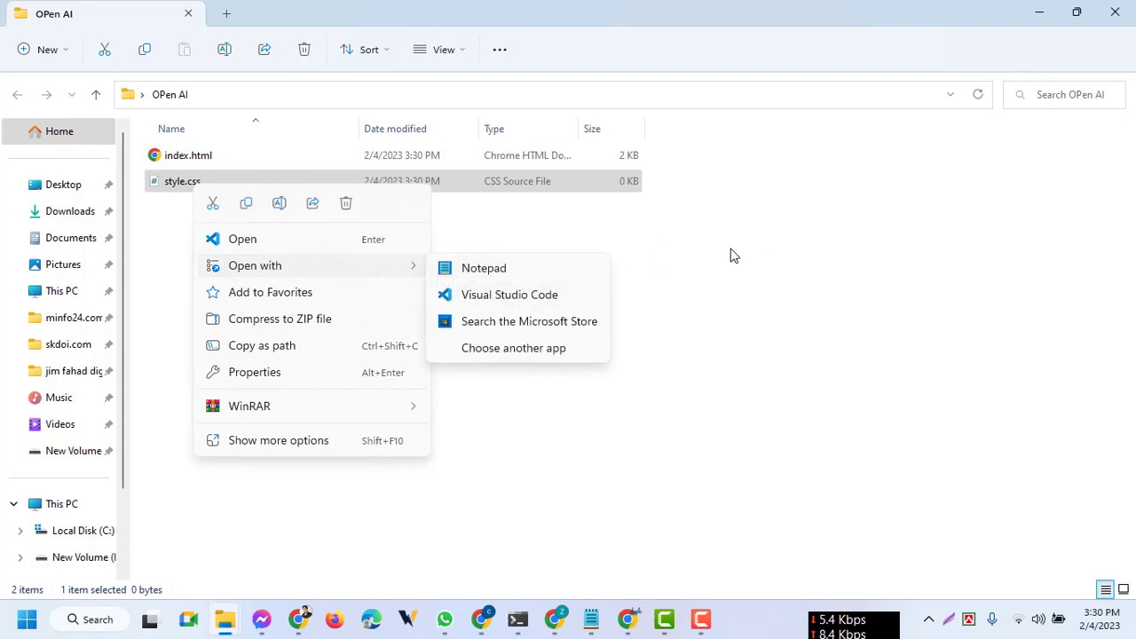
{"action": "left_click", "coordinate": [636, 533]}
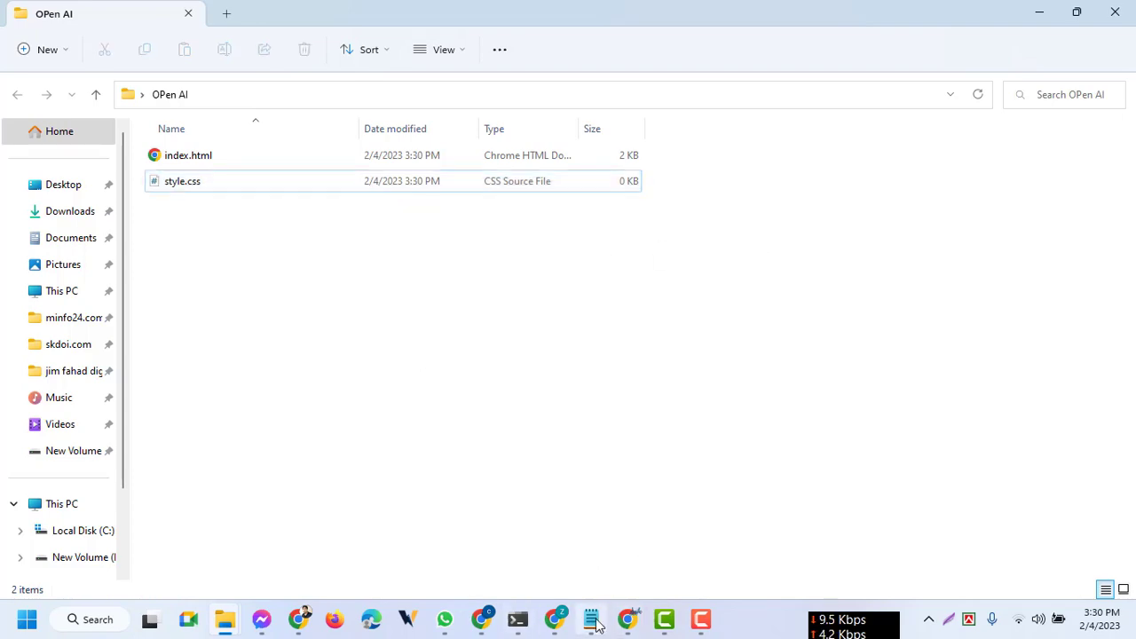
{"action": "left_click", "coordinate": [556, 619]}
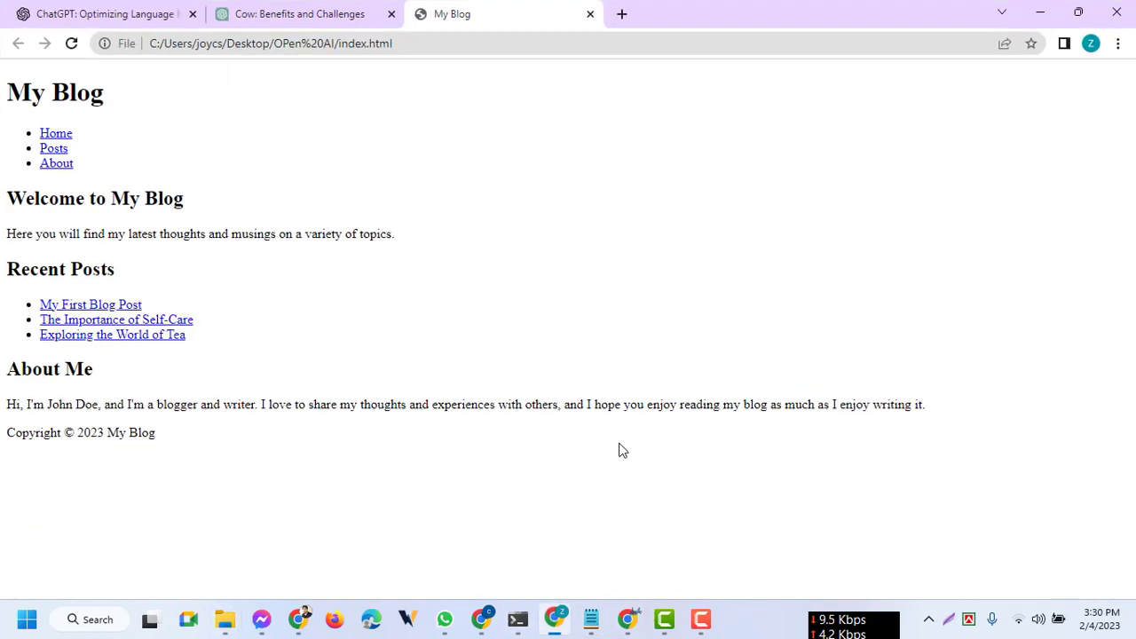
- Review the blog's CSS in the ChatGPT conversation, then open style.css in VS Code
{"action": "left_click", "coordinate": [324, 15]}
{"action": "scroll", "coordinate": [689, 323], "scroll_direction": "down", "scroll_amount": 15}
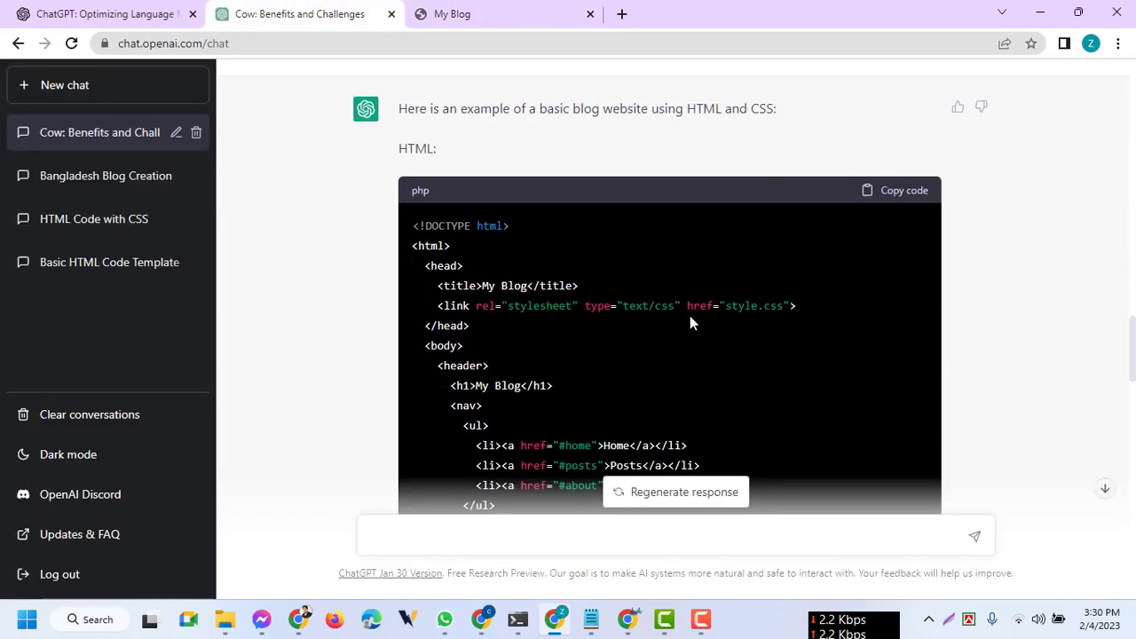
{"action": "scroll", "coordinate": [897, 122], "scroll_direction": "up", "scroll_amount": 4}
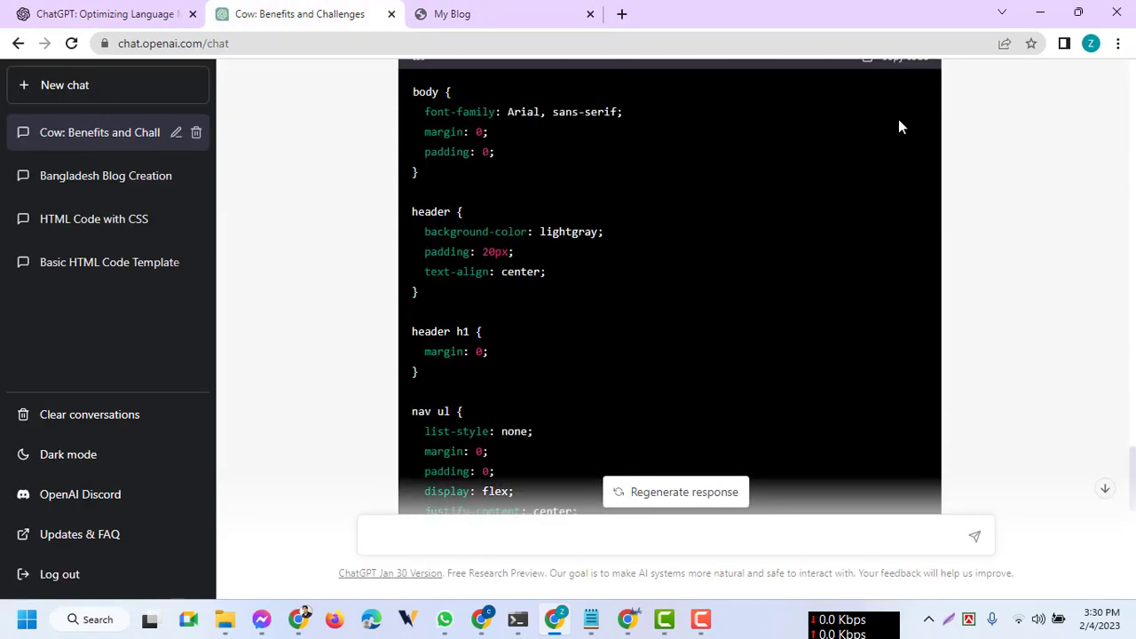
{"action": "scroll", "coordinate": [721, 277], "scroll_direction": "down", "scroll_amount": 10}
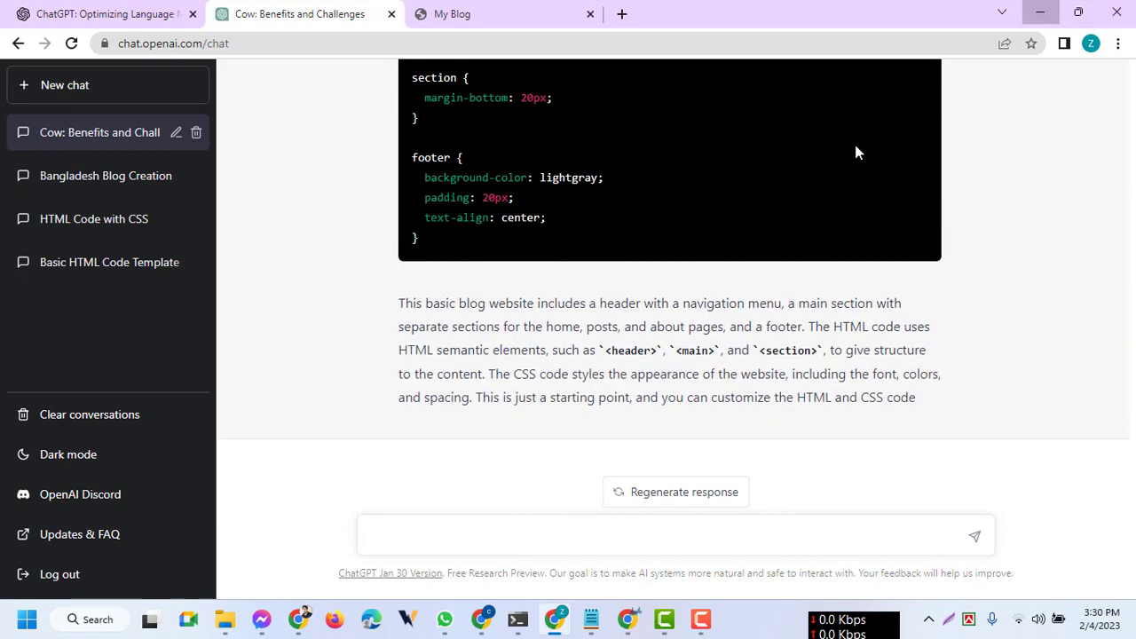
{"action": "left_click", "coordinate": [1040, 13]}
{"action": "double_click", "coordinate": [172, 185]}
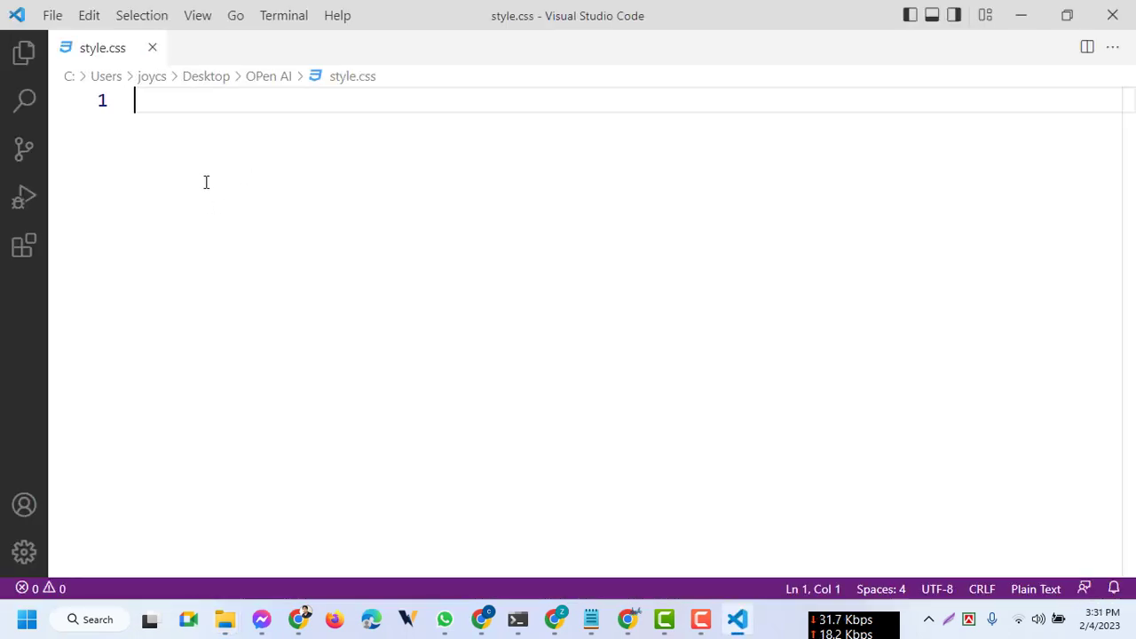
- Paste the blog's CSS rules into style.css and close VS Code
{"action": "key", "text": "ctrl+v"}
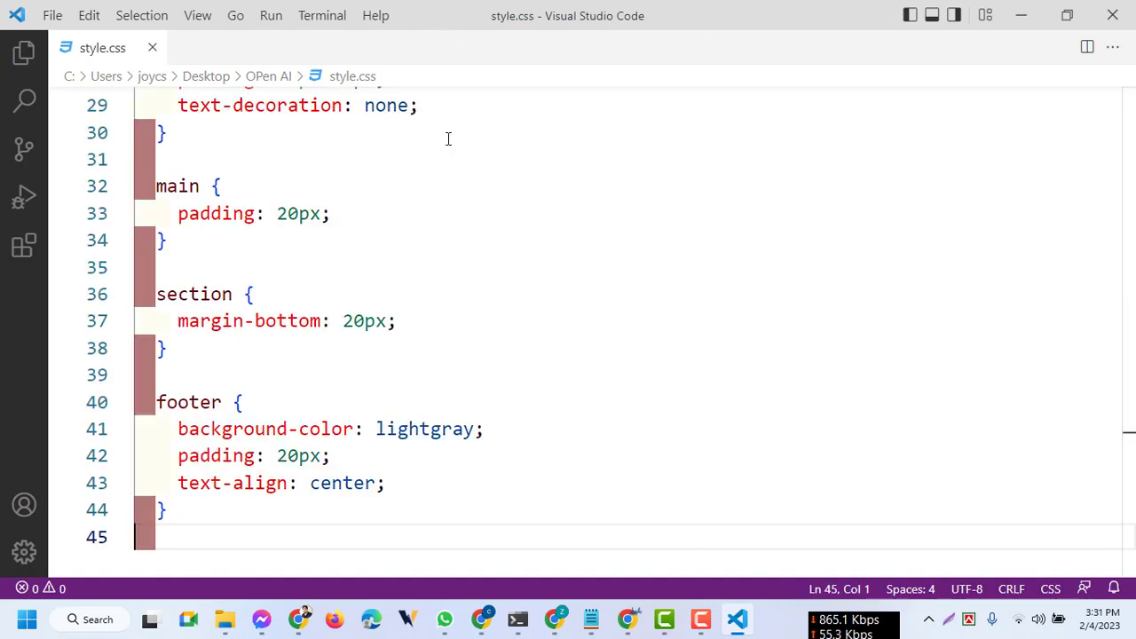
{"action": "left_click", "coordinate": [1110, 18]}
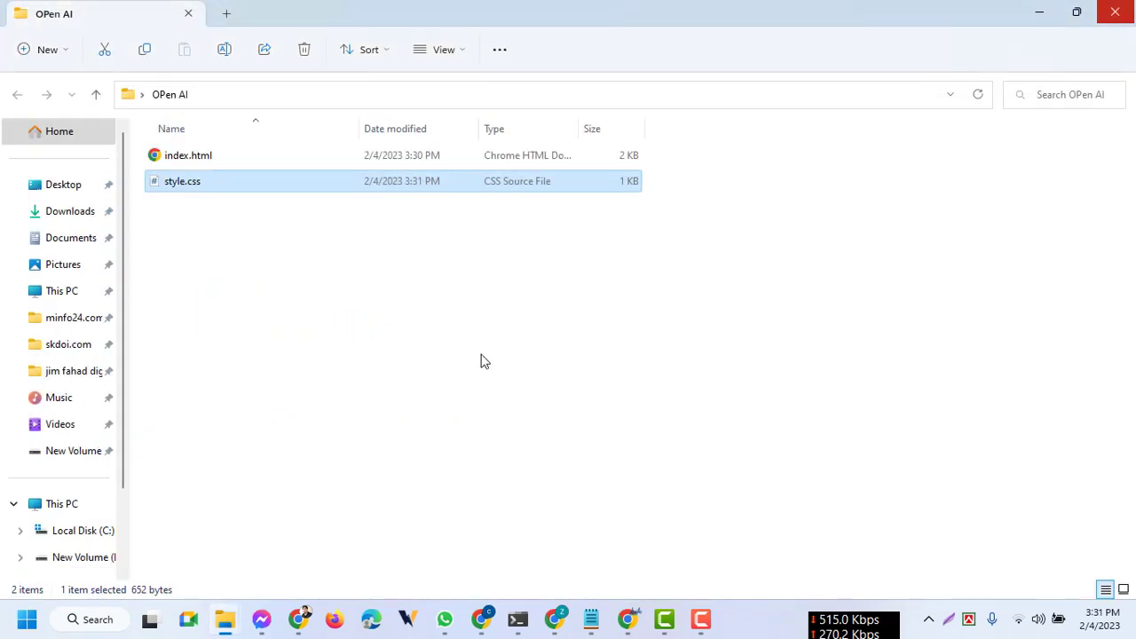
- Reopen index.html in Chrome to view the My Blog page with grey header and footer bands
{"action": "double_click", "coordinate": [176, 159]}
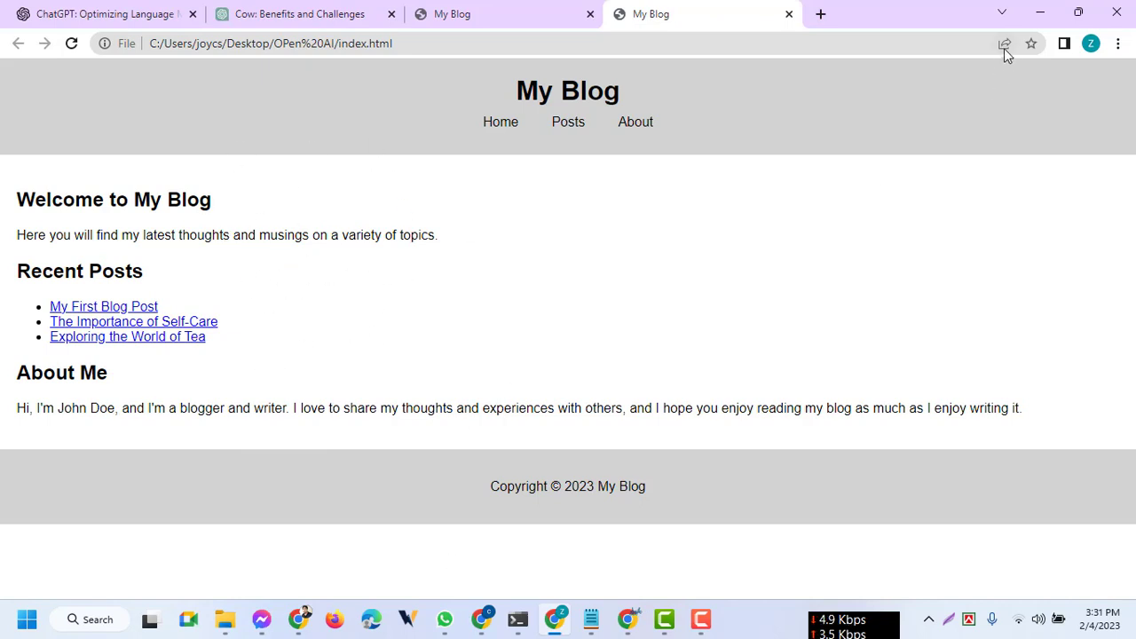
{"action": "left_click", "coordinate": [1034, 15]}
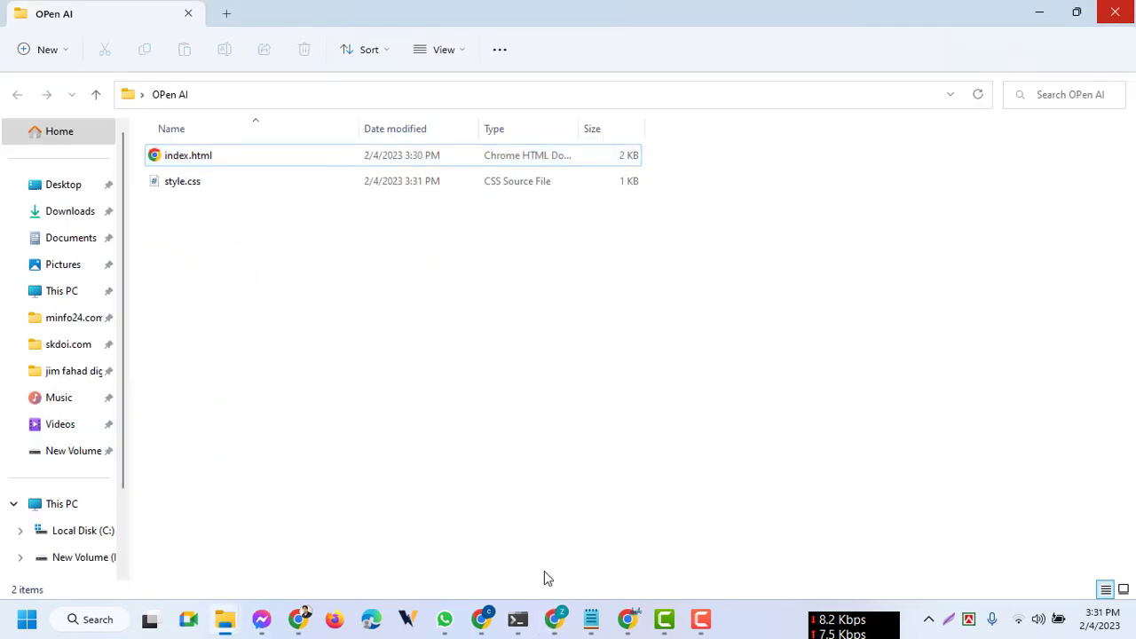
{"action": "left_click", "coordinate": [628, 620]}
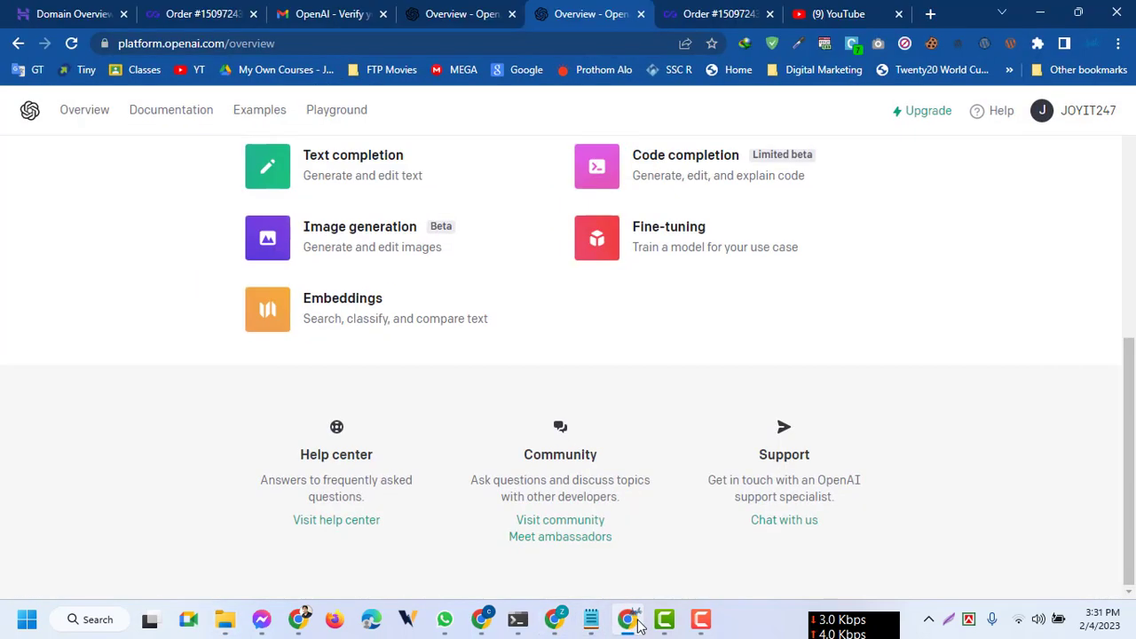
- Open in.html from the desktop's New folder in Chrome
{"action": "left_click", "coordinate": [1034, 15]}
{"action": "left_click", "coordinate": [1034, 14]}
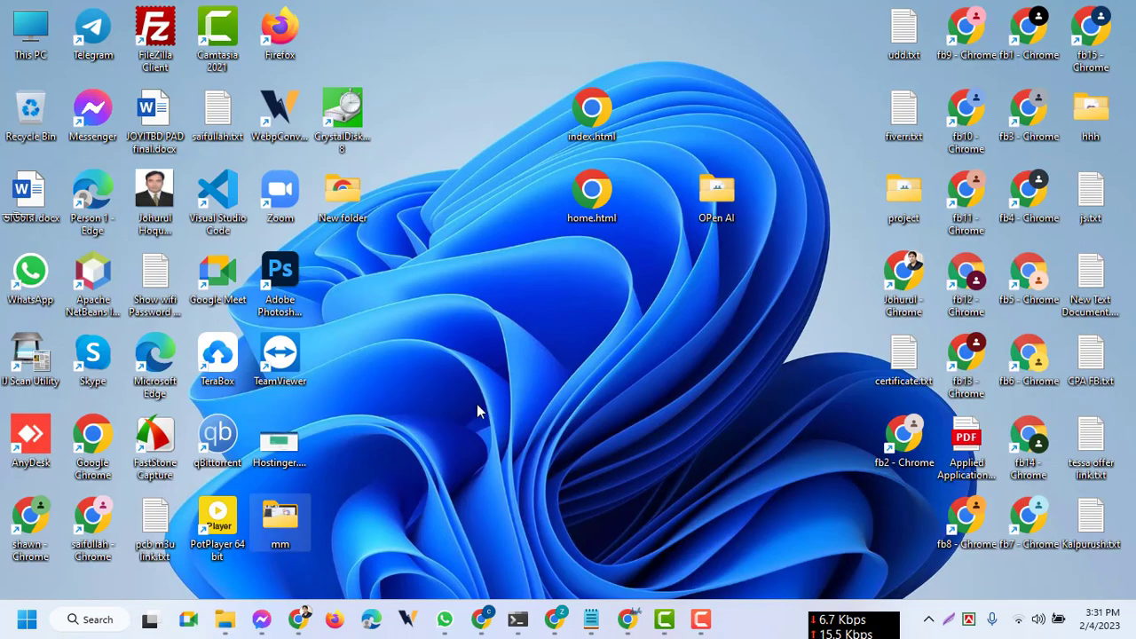
{"action": "double_click", "coordinate": [346, 192]}
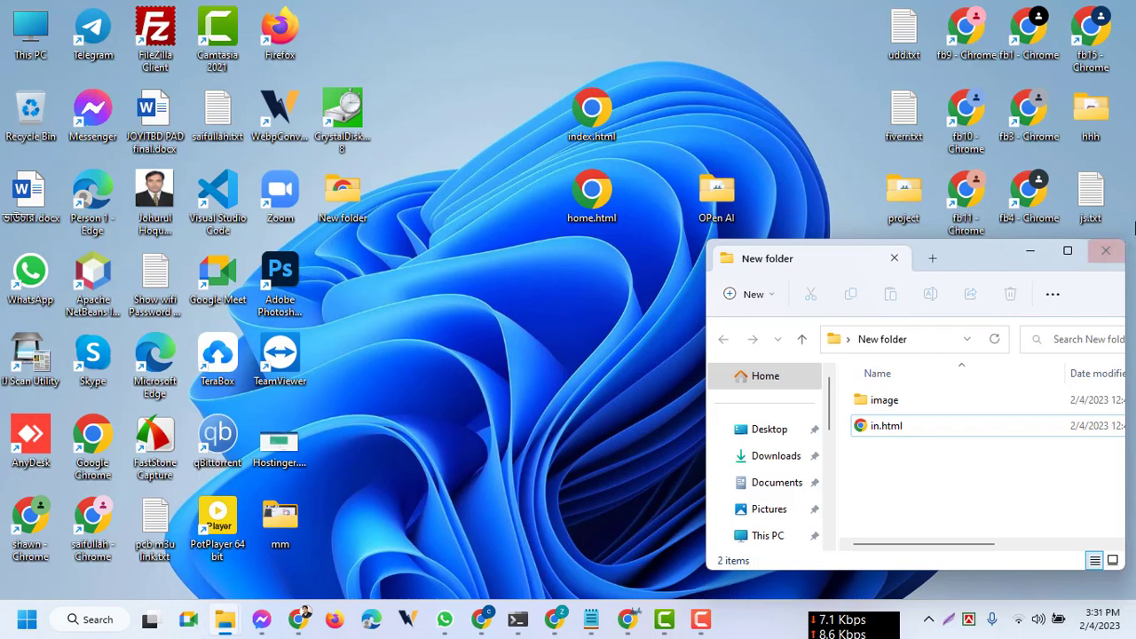
{"action": "left_click", "coordinate": [1068, 251]}
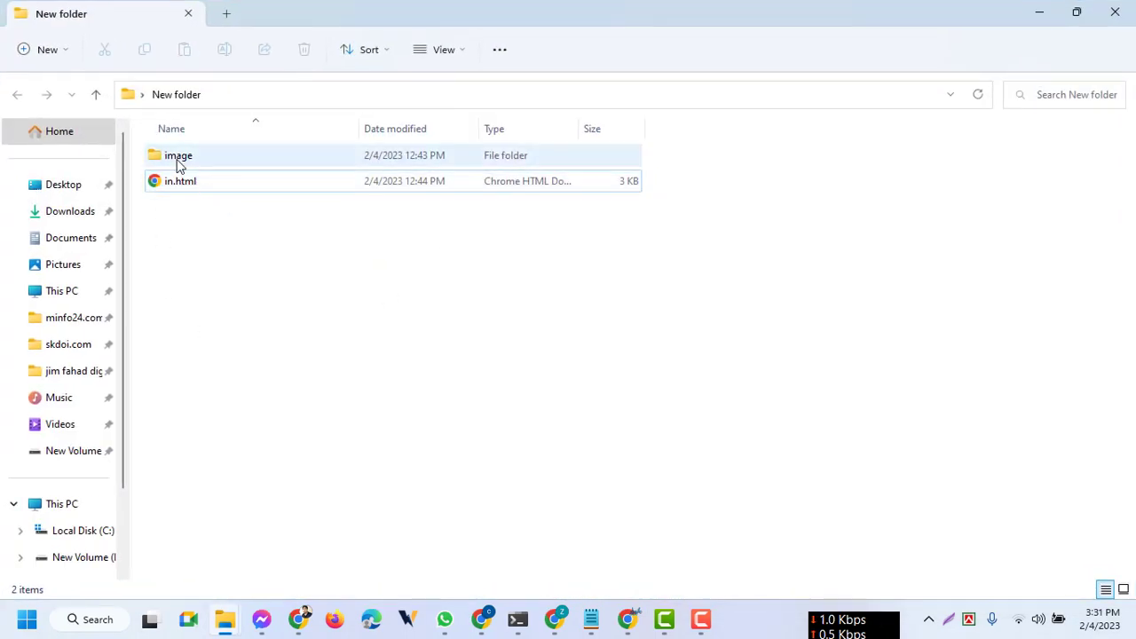
{"action": "left_click", "coordinate": [180, 189]}
{"action": "double_click", "coordinate": [182, 193]}
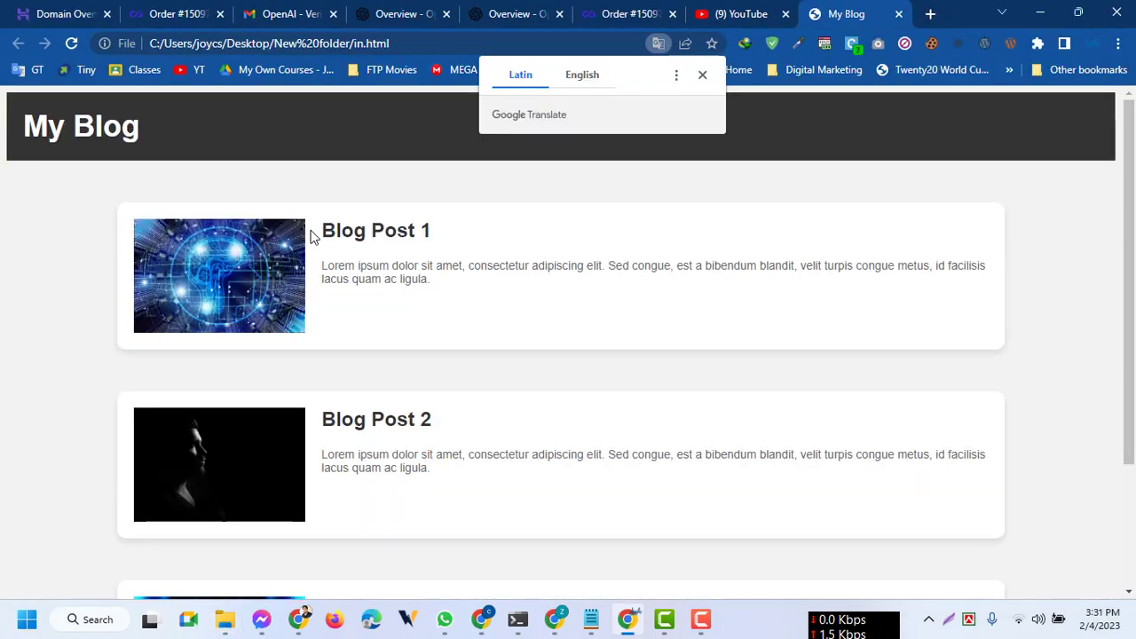
- Dismiss the translation offer, then view the in.html page source and close it
{"action": "left_click", "coordinate": [702, 75]}
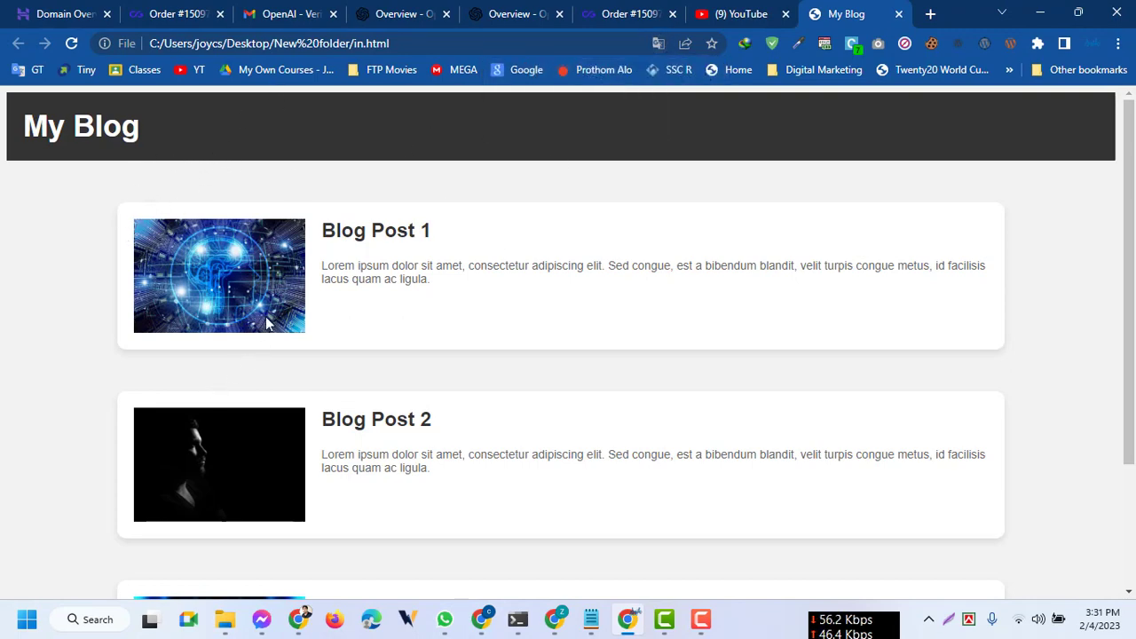
{"action": "scroll", "coordinate": [266, 322], "scroll_direction": "down", "scroll_amount": 2}
{"action": "scroll", "coordinate": [274, 358], "scroll_direction": "up", "scroll_amount": 2}
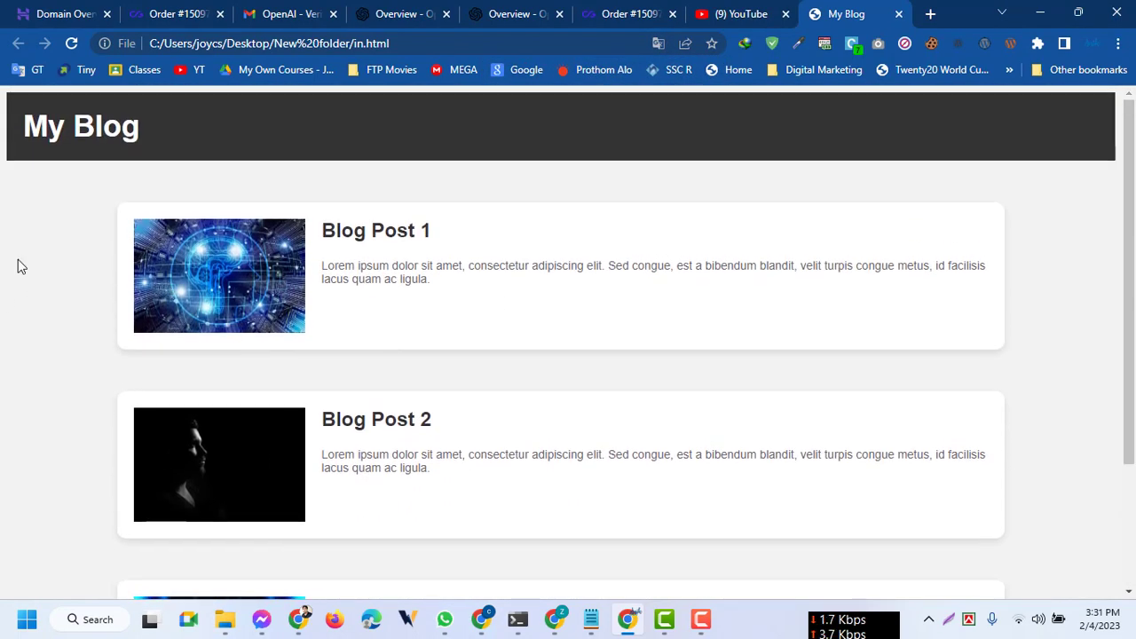
{"action": "right_click", "coordinate": [18, 262]}
{"action": "left_click", "coordinate": [77, 550]}
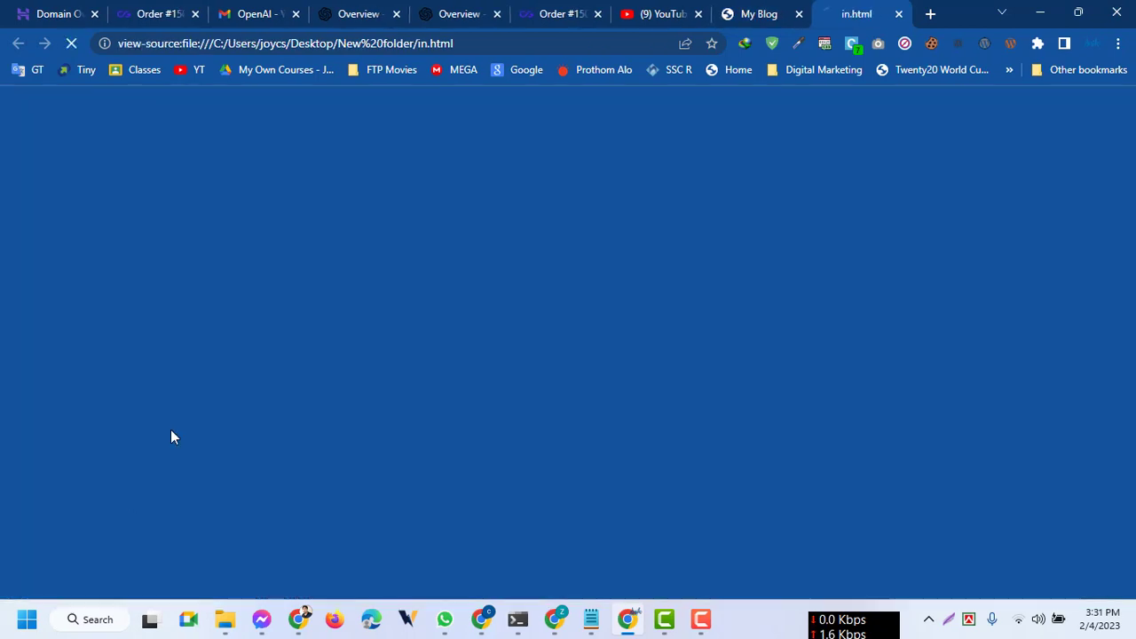
{"action": "scroll", "coordinate": [213, 301], "scroll_direction": "down", "scroll_amount": 6}
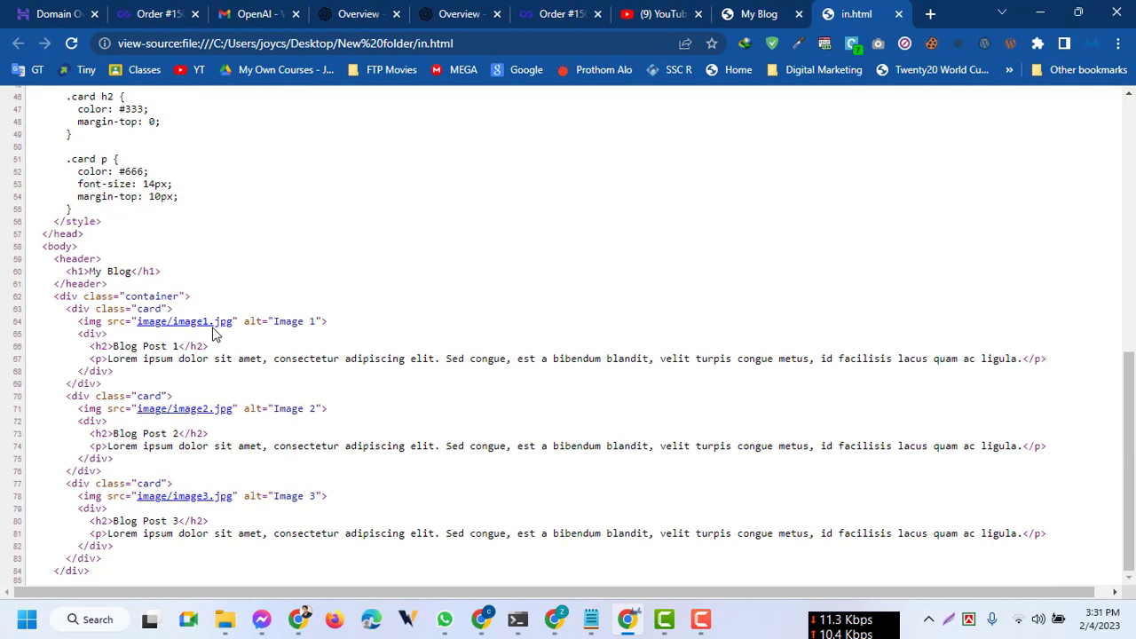
{"action": "left_click", "coordinate": [898, 15]}
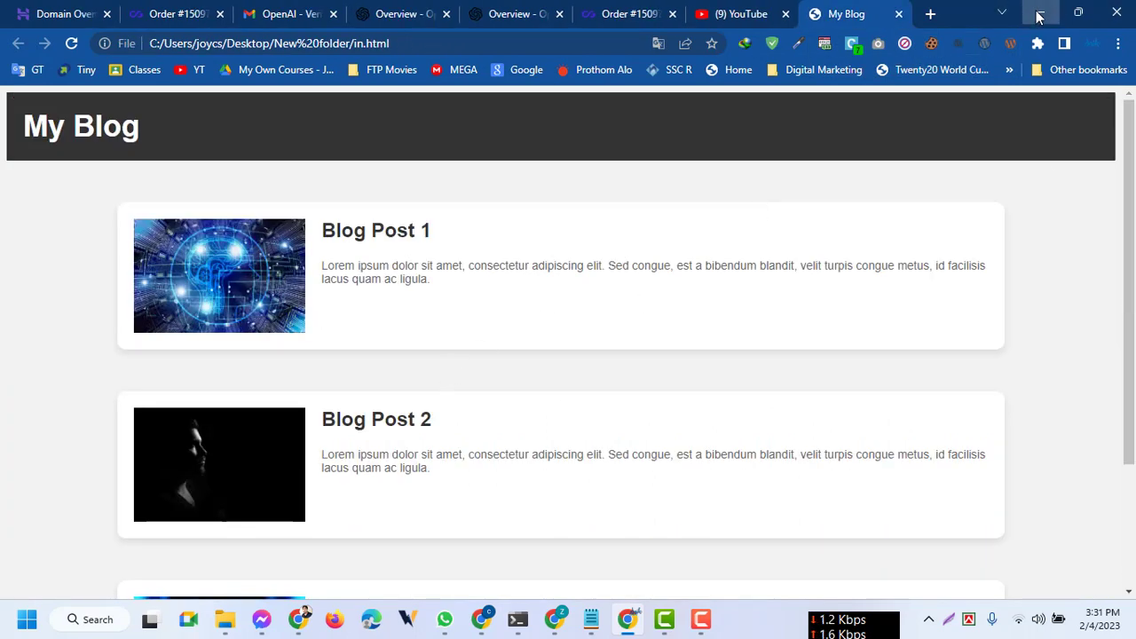
- Switch to the other Chrome window's unstyled My Blog index.html tab
{"action": "left_click", "coordinate": [1038, 13]}
{"action": "left_click", "coordinate": [932, 232]}
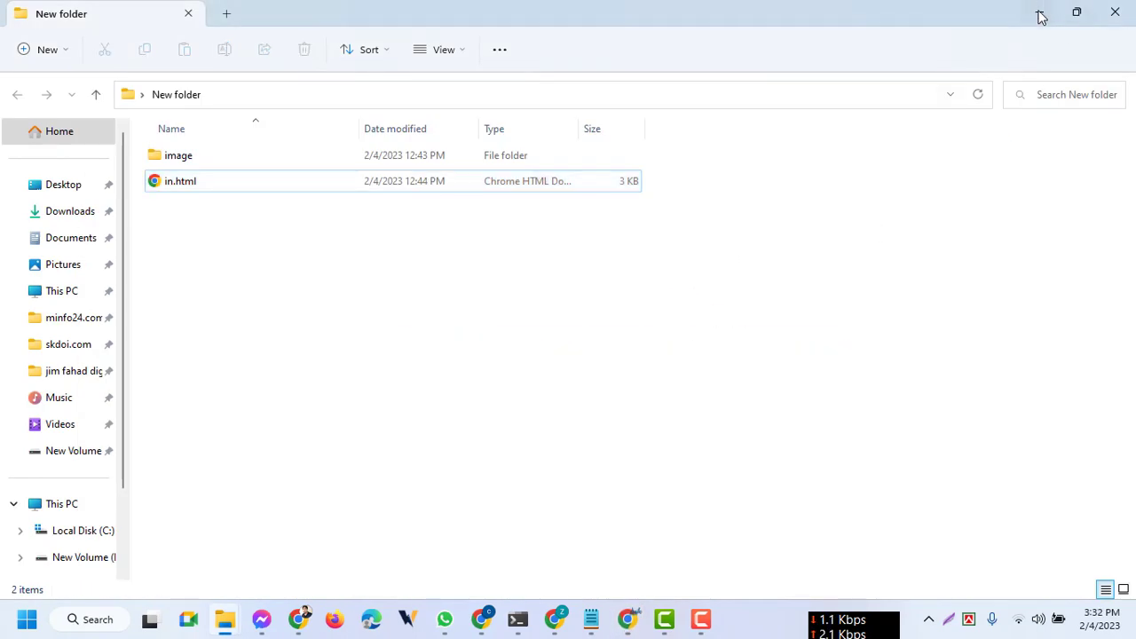
{"action": "left_click", "coordinate": [1039, 13]}
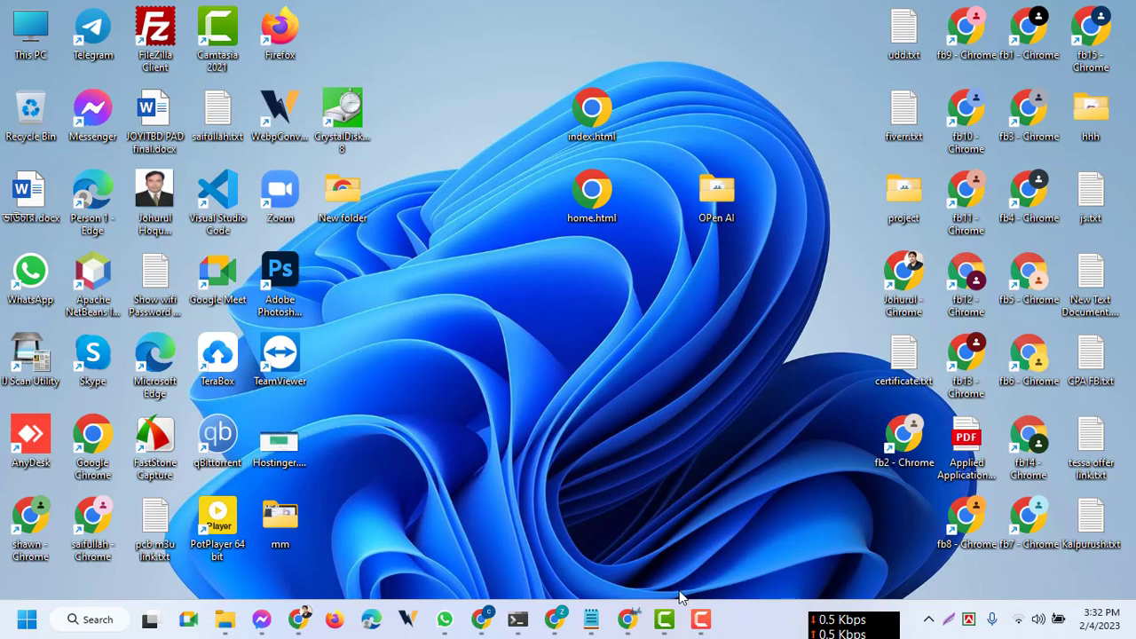
{"action": "left_click", "coordinate": [626, 618]}
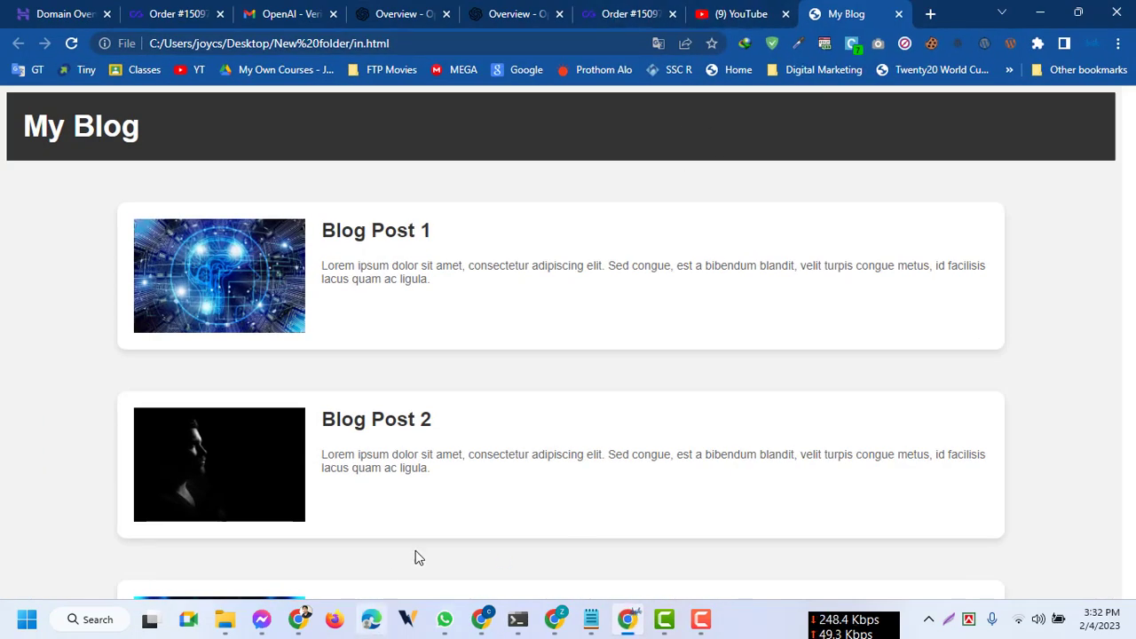
{"action": "left_click", "coordinate": [554, 618]}
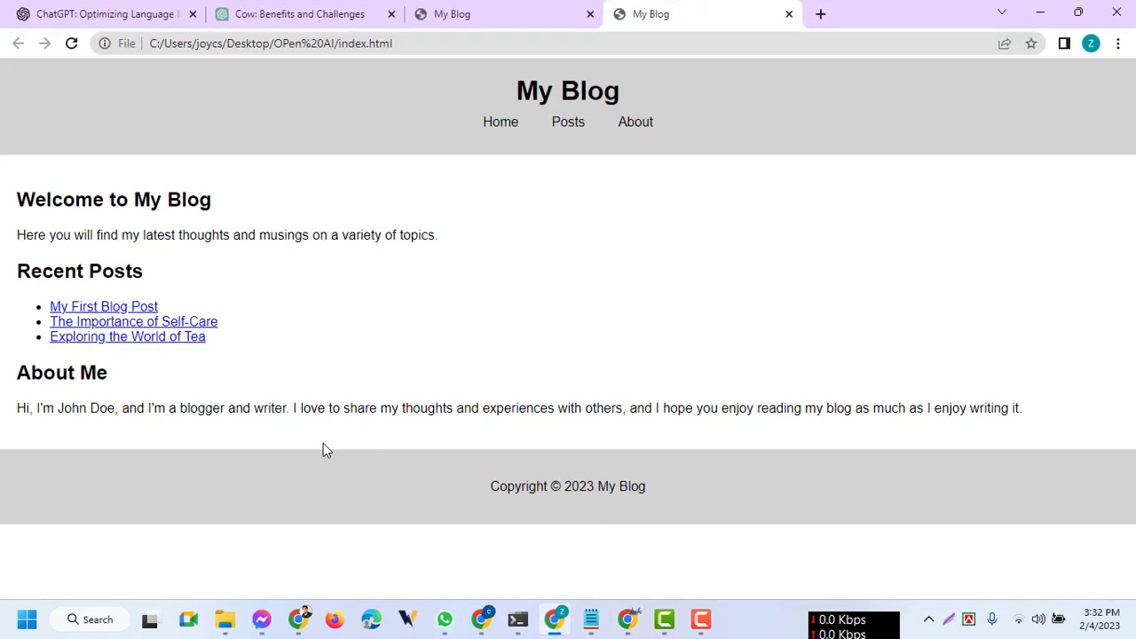
{"action": "left_click", "coordinate": [454, 13]}
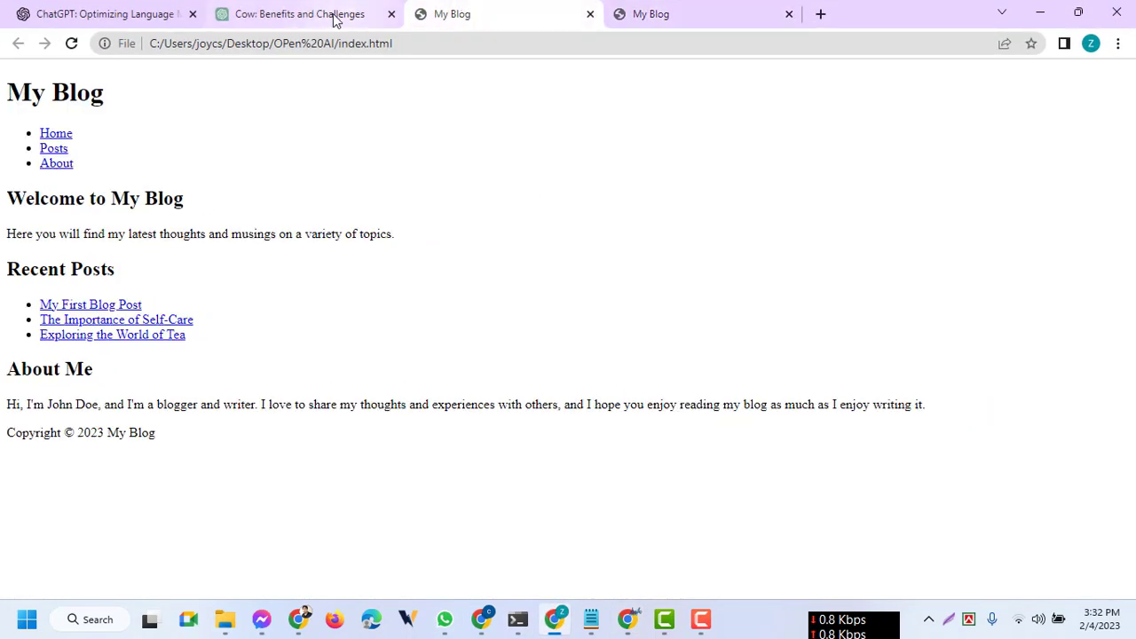
- Send 'How to make money online' in the Cow: Benefits and Challenges chat and select the prompt
{"action": "left_click", "coordinate": [336, 15]}
{"action": "left_click", "coordinate": [399, 537]}
{"action": "type", "text": "How to mak"}
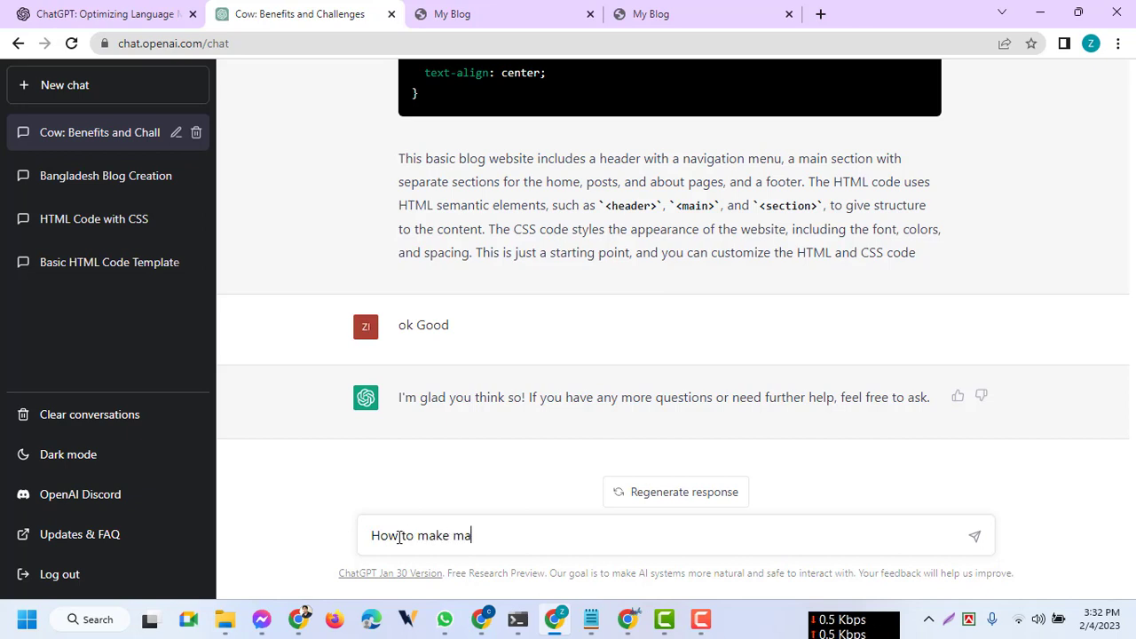
{"action": "type", "text": "e money"}
{"action": "type", "text": "online"}
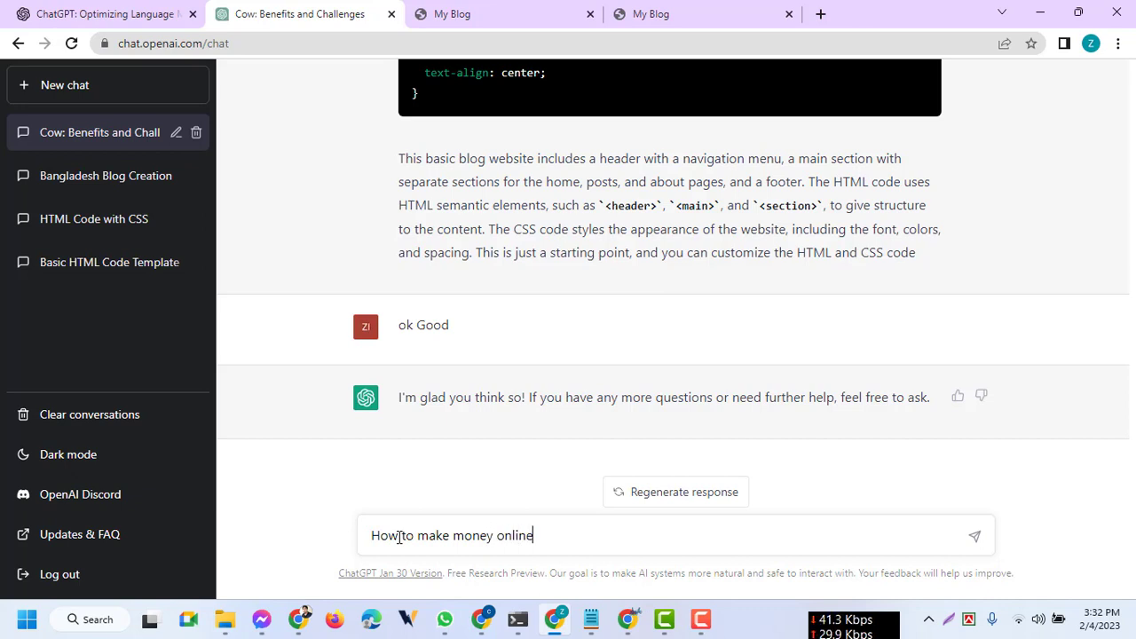
{"action": "key", "text": "Return"}
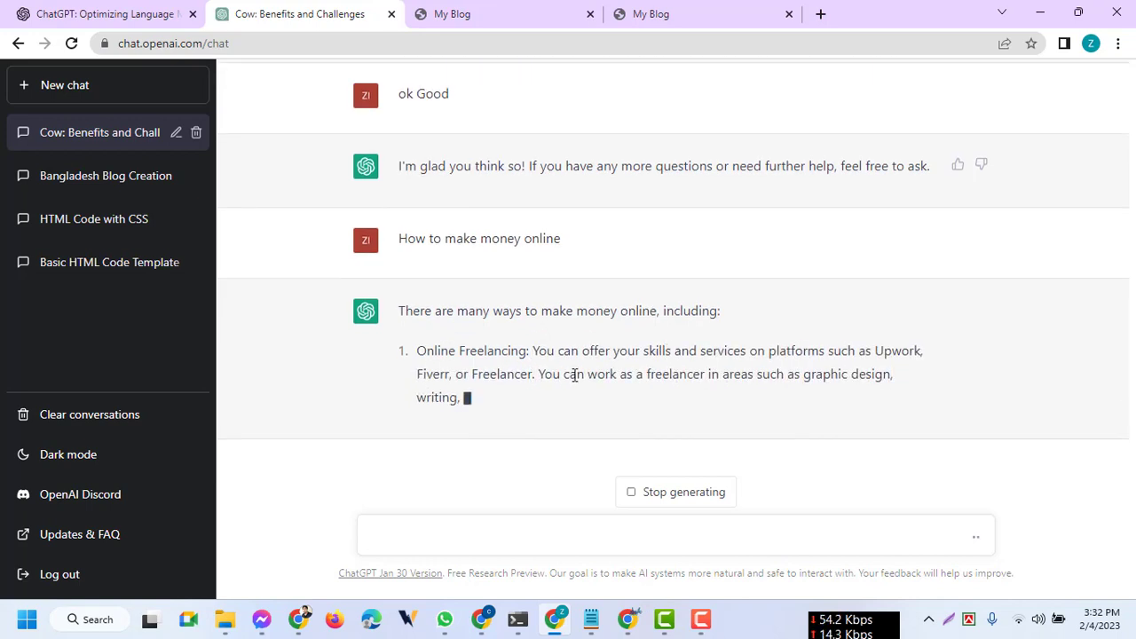
{"action": "left_click_drag", "start_coordinate": [549, 241], "coordinate": [381, 251]}
- Google 'How to make money online' in a new tab and browse NerdWallet's 25 Ways article
{"action": "left_click", "coordinate": [818, 14]}
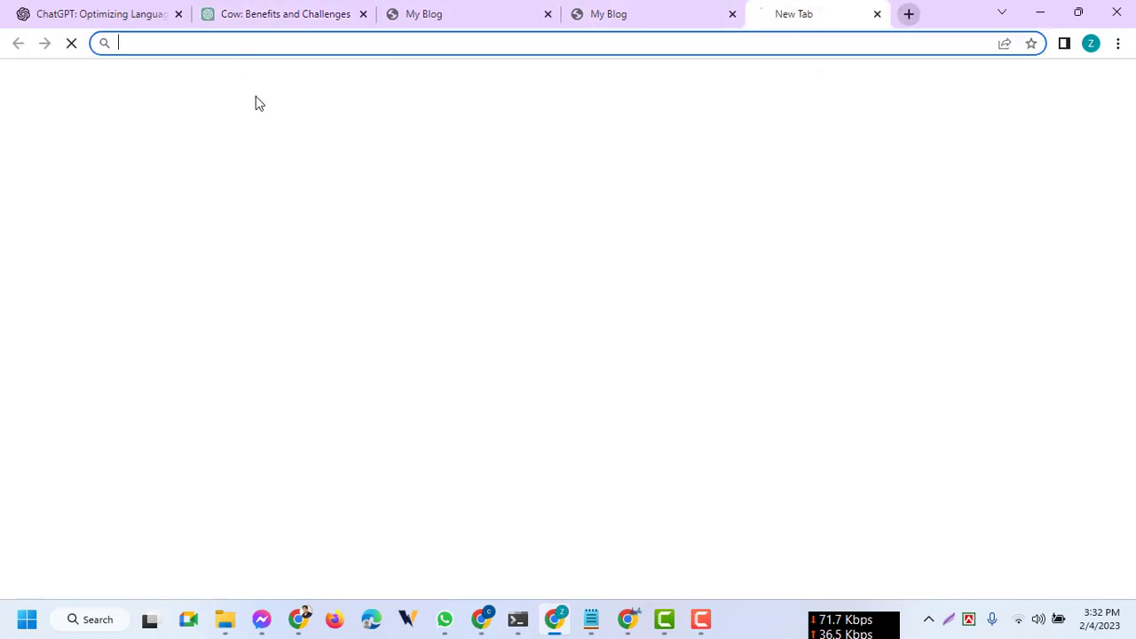
{"action": "left_click", "coordinate": [249, 43]}
{"action": "key", "text": "ctrl+v"}
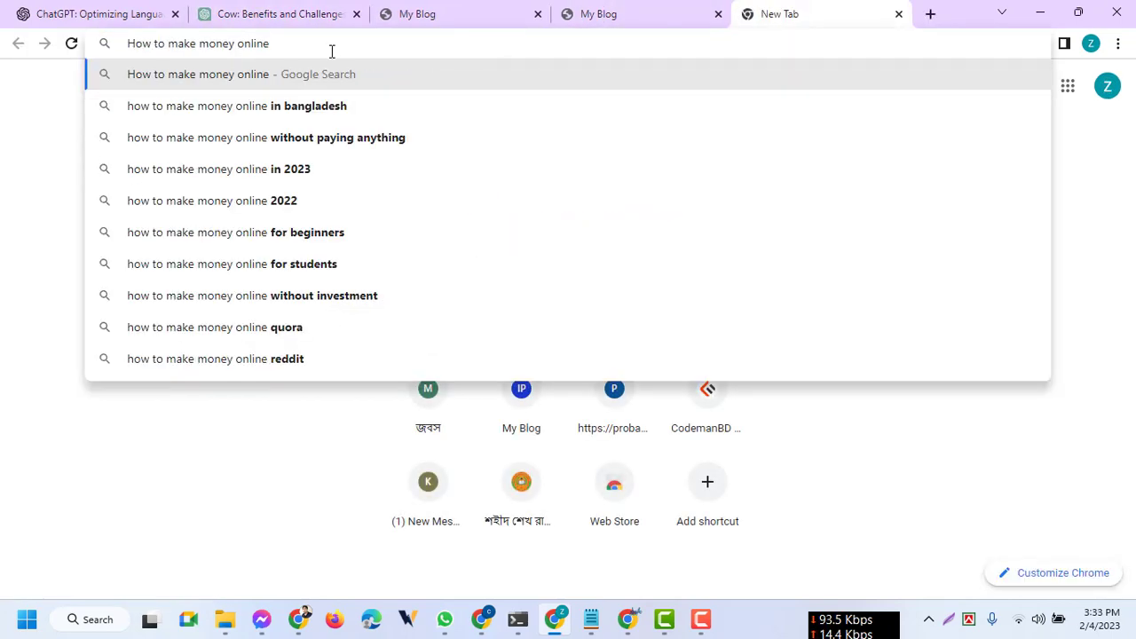
{"action": "key", "text": "Return"}
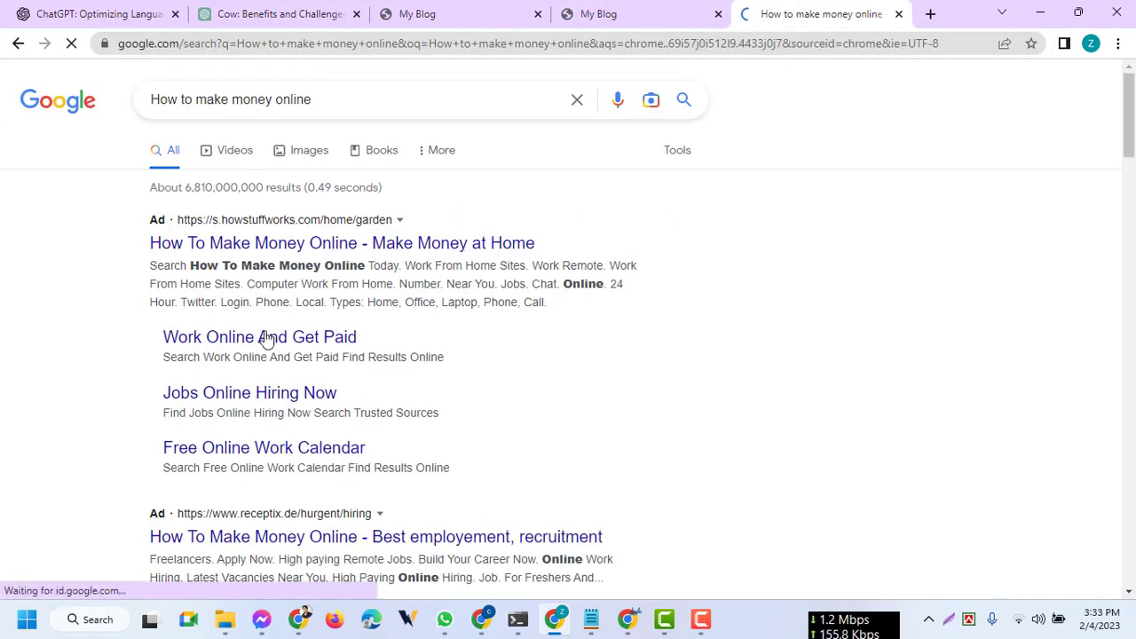
{"action": "scroll", "coordinate": [257, 346], "scroll_direction": "down", "scroll_amount": 6}
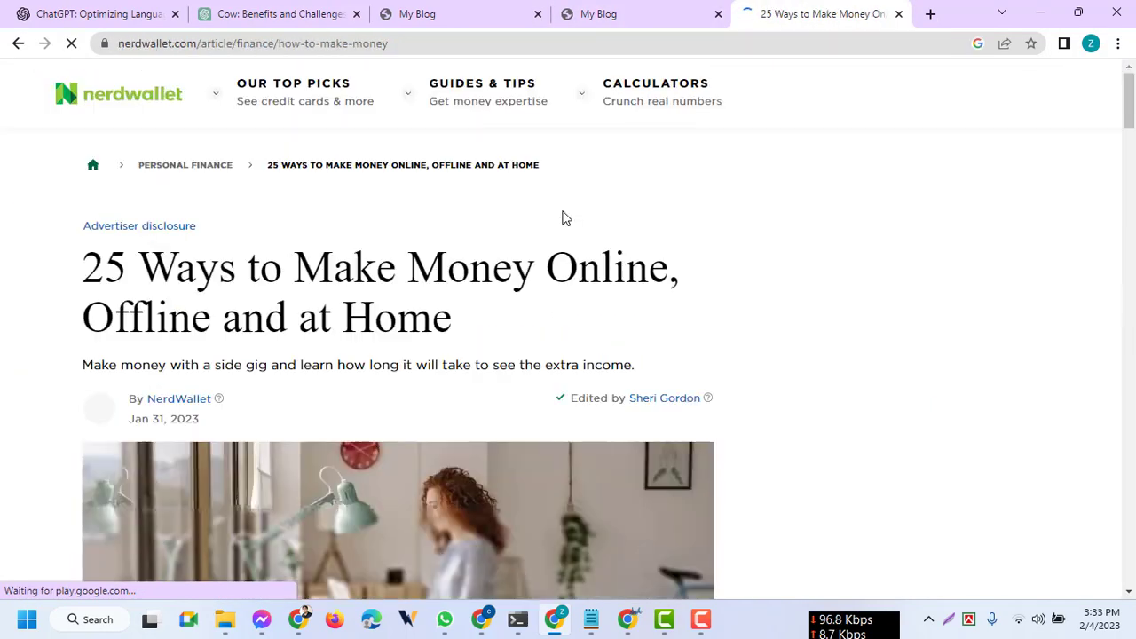
{"action": "scroll", "coordinate": [408, 363], "scroll_direction": "down", "scroll_amount": 9}
{"action": "scroll", "coordinate": [399, 344], "scroll_direction": "down", "scroll_amount": 12}
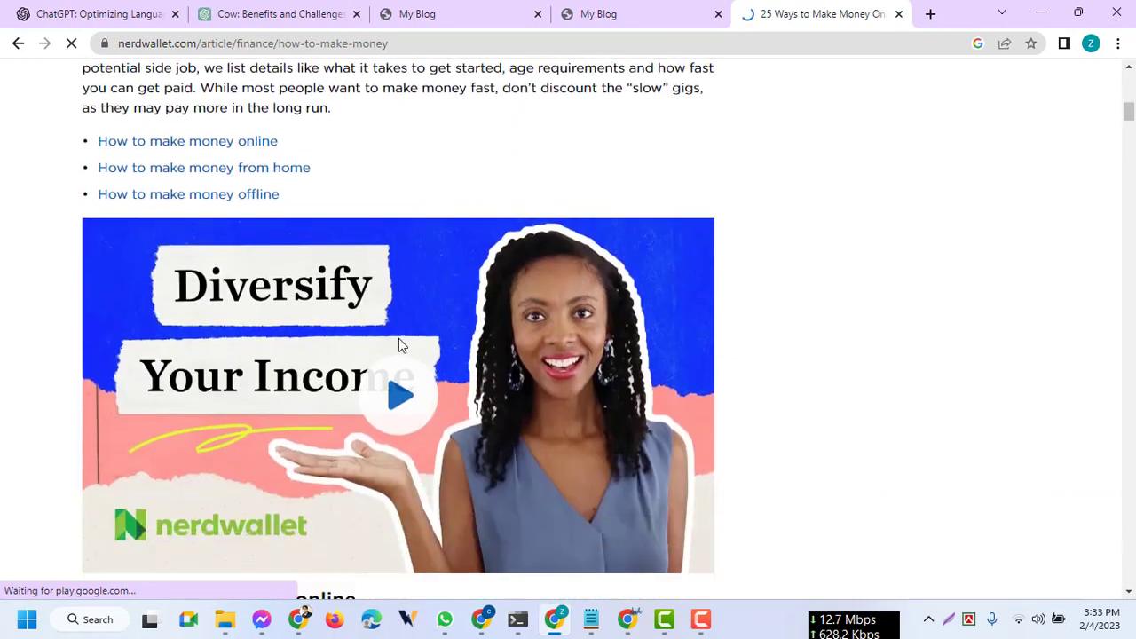
{"action": "scroll", "coordinate": [398, 345], "scroll_direction": "up", "scroll_amount": 5}
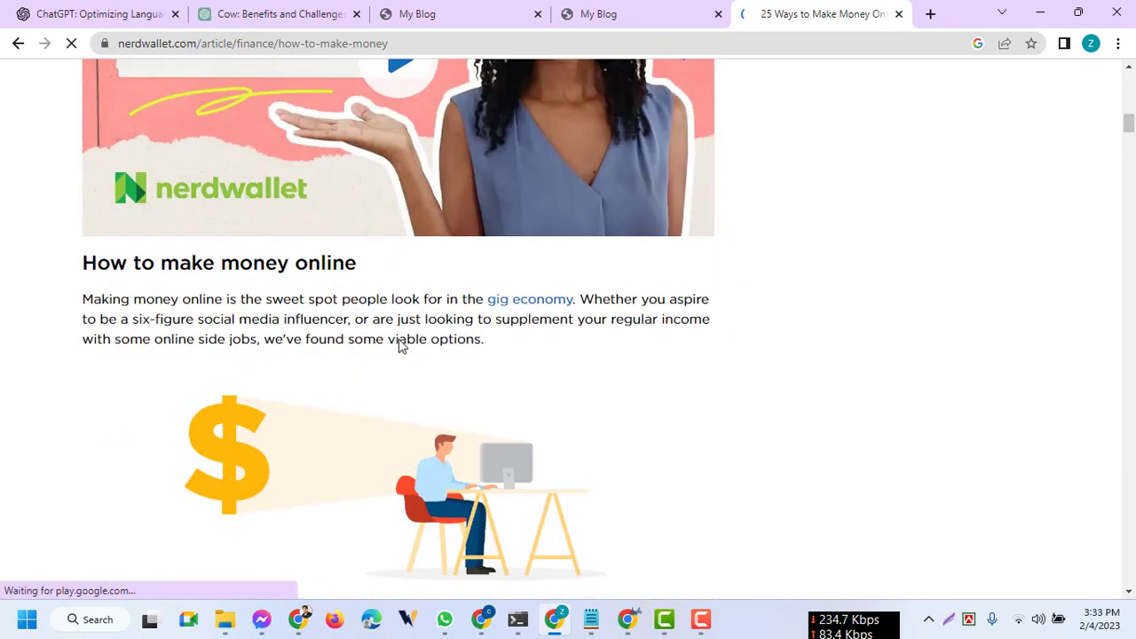
{"action": "scroll", "coordinate": [398, 344], "scroll_direction": "down", "scroll_amount": 8}
{"action": "scroll", "coordinate": [398, 344], "scroll_direction": "down", "scroll_amount": 7}
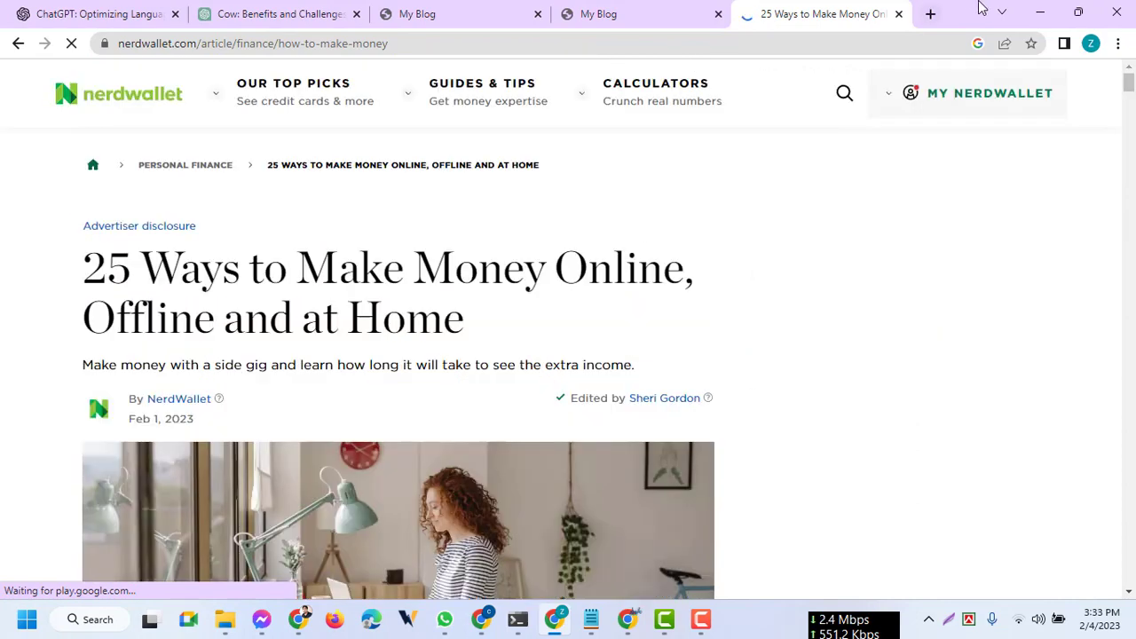
{"action": "left_click", "coordinate": [275, 13]}
- Ask ChatGPT to 'add more' ideas, extending the money-making list through item 12, Digital Marketing
{"action": "scroll", "coordinate": [532, 258], "scroll_direction": "up", "scroll_amount": 5}
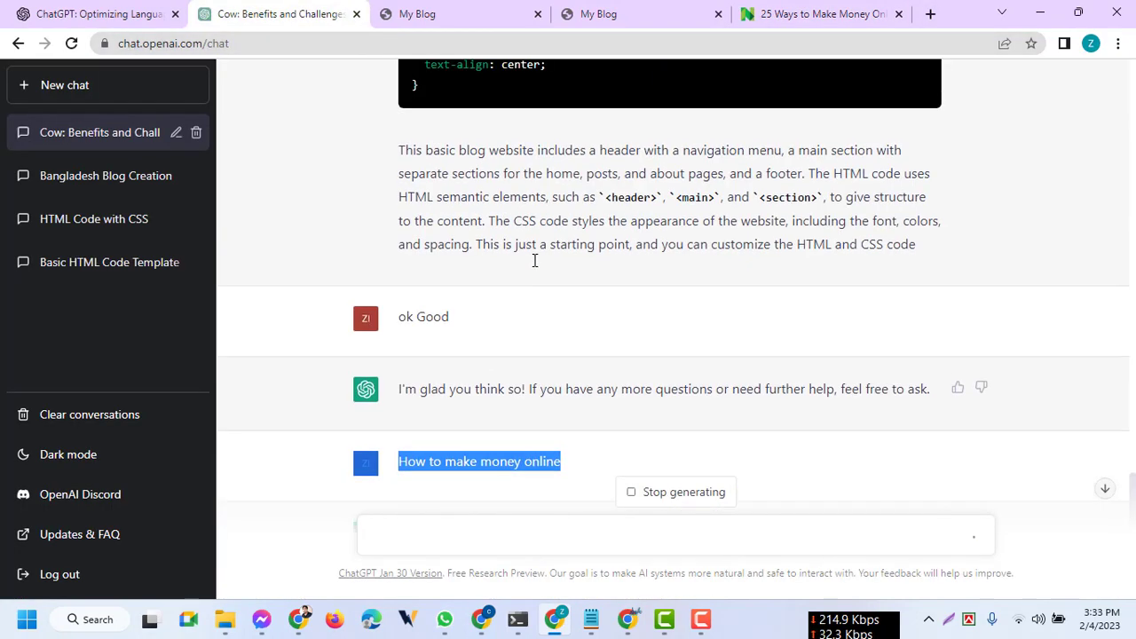
{"action": "scroll", "coordinate": [532, 253], "scroll_direction": "down", "scroll_amount": 5}
{"action": "scroll", "coordinate": [520, 275], "scroll_direction": "down", "scroll_amount": 3}
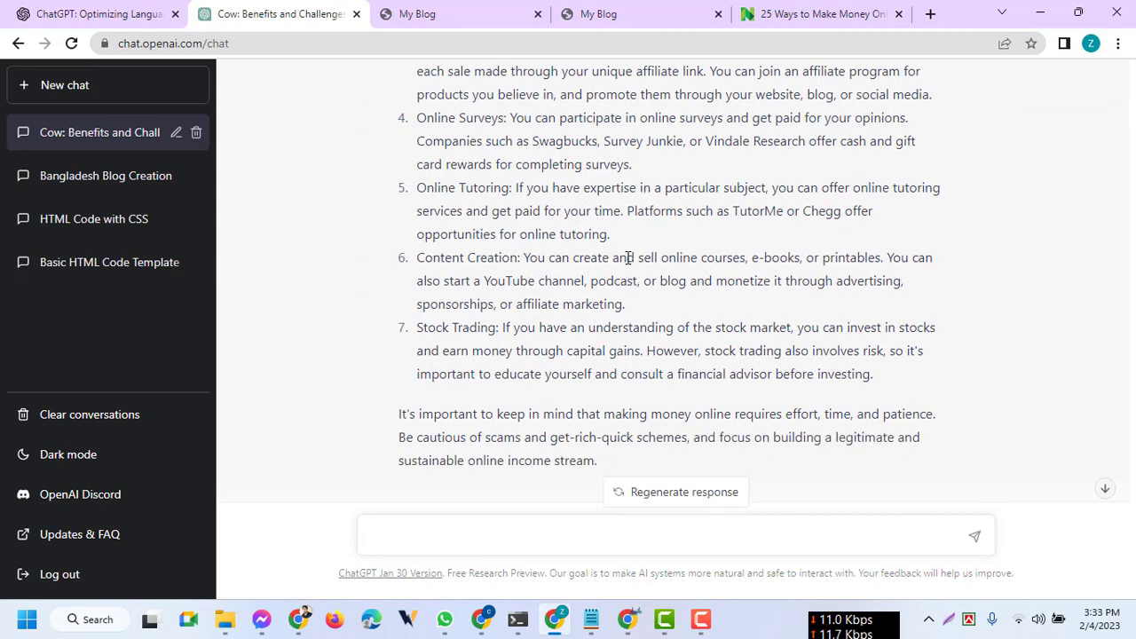
{"action": "scroll", "coordinate": [561, 320], "scroll_direction": "down", "scroll_amount": 1}
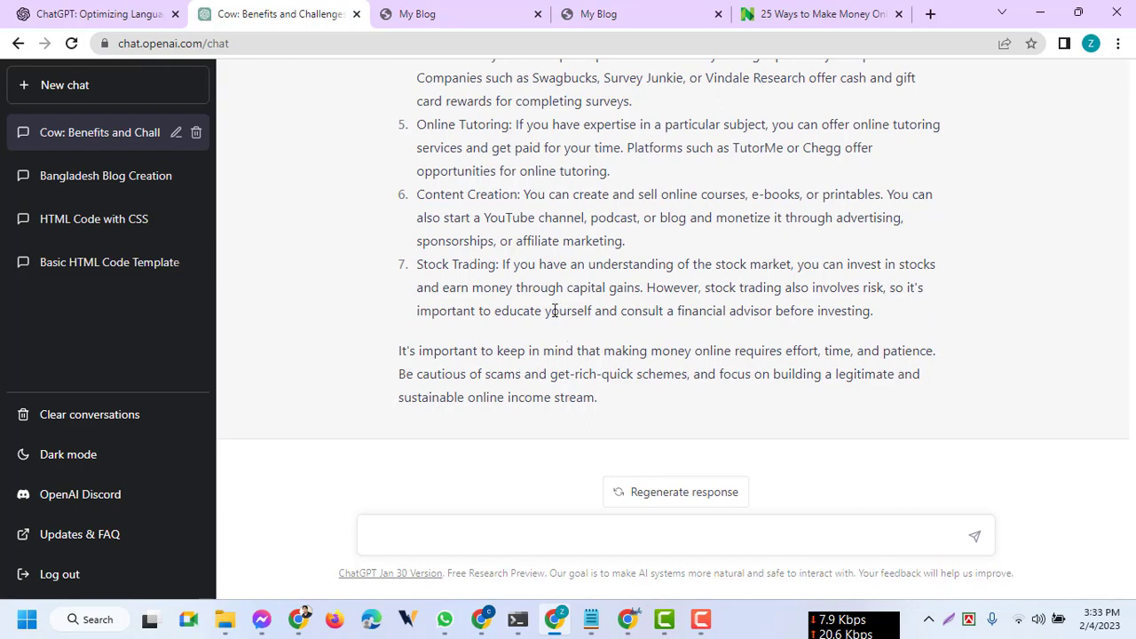
{"action": "scroll", "coordinate": [555, 311], "scroll_direction": "up", "scroll_amount": 6}
{"action": "scroll", "coordinate": [496, 332], "scroll_direction": "down", "scroll_amount": 6}
{"action": "type", "text": "dd more"}
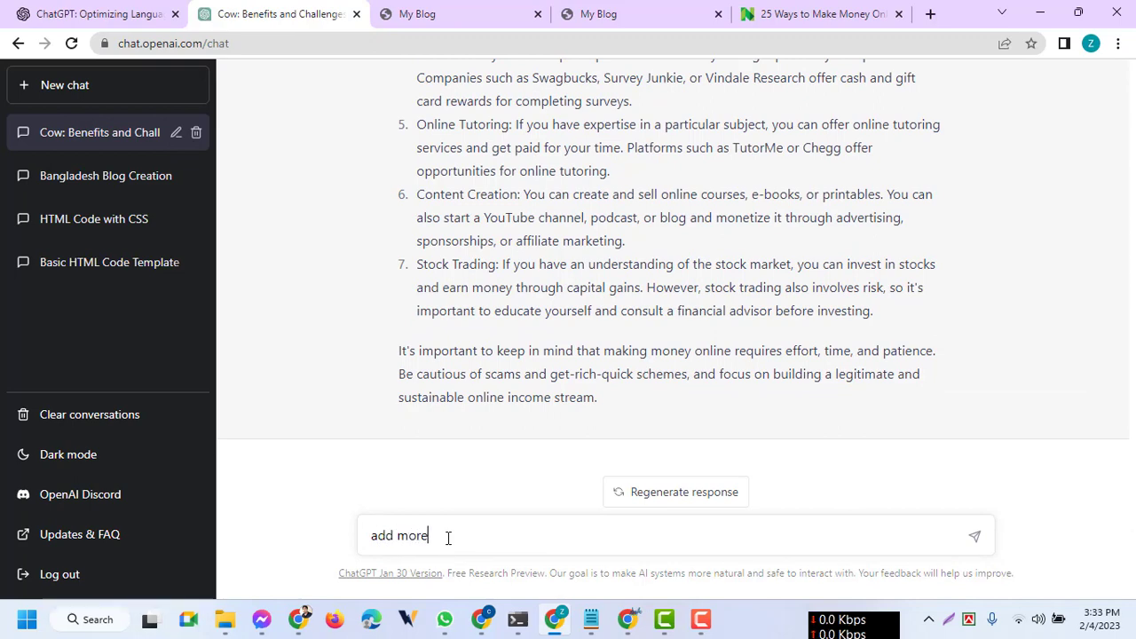
{"action": "key", "text": "Return"}
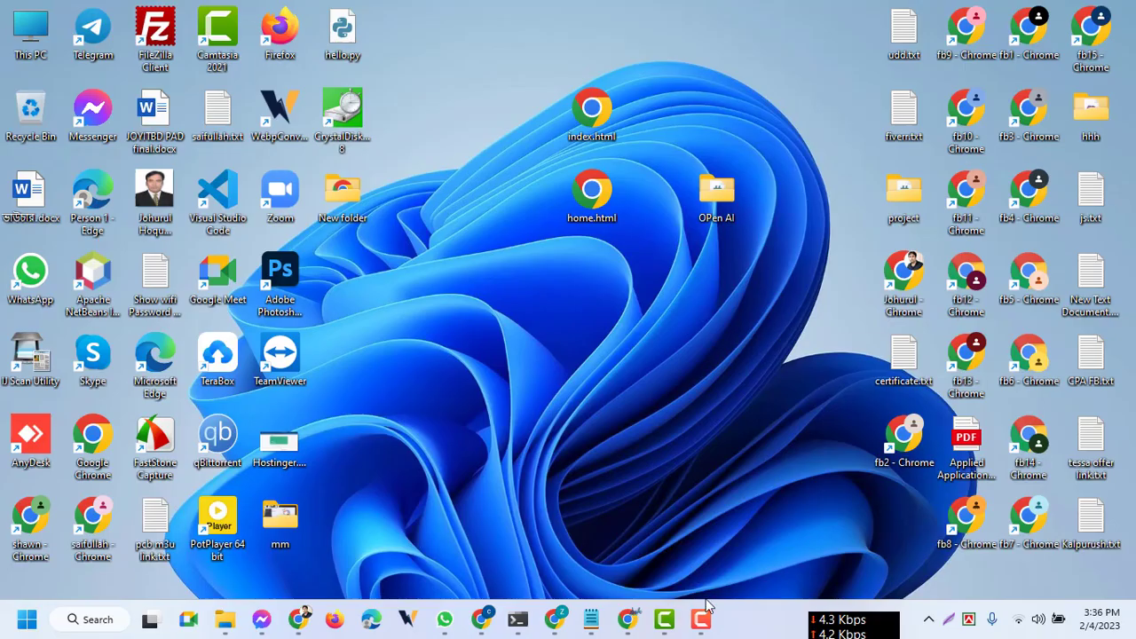
{"action": "mouse_move", "coordinate": [701, 619]}
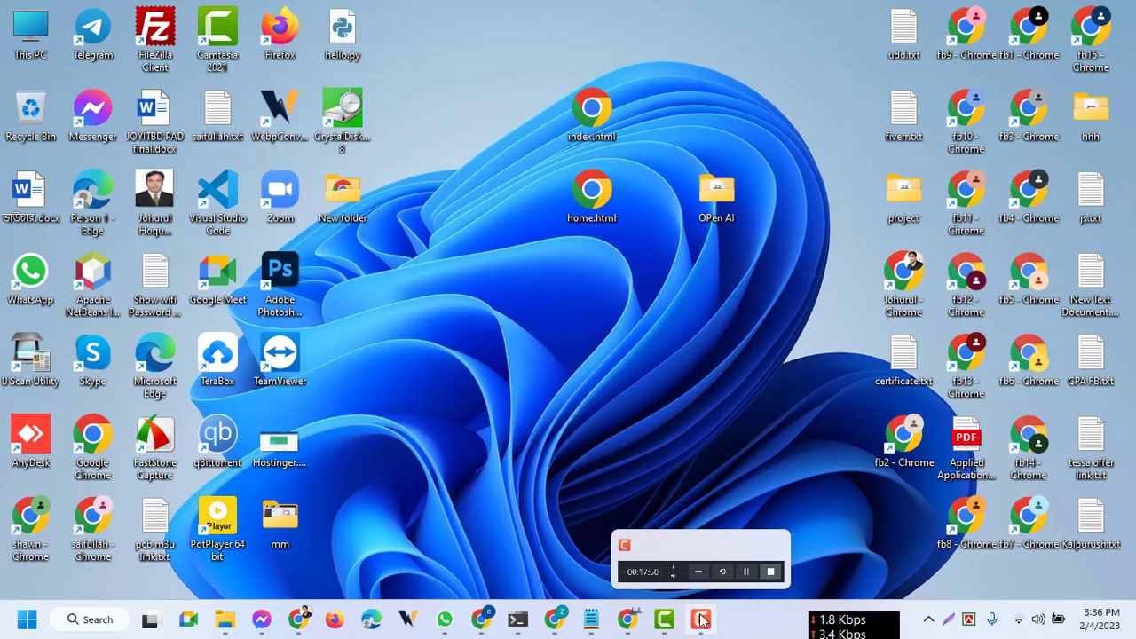